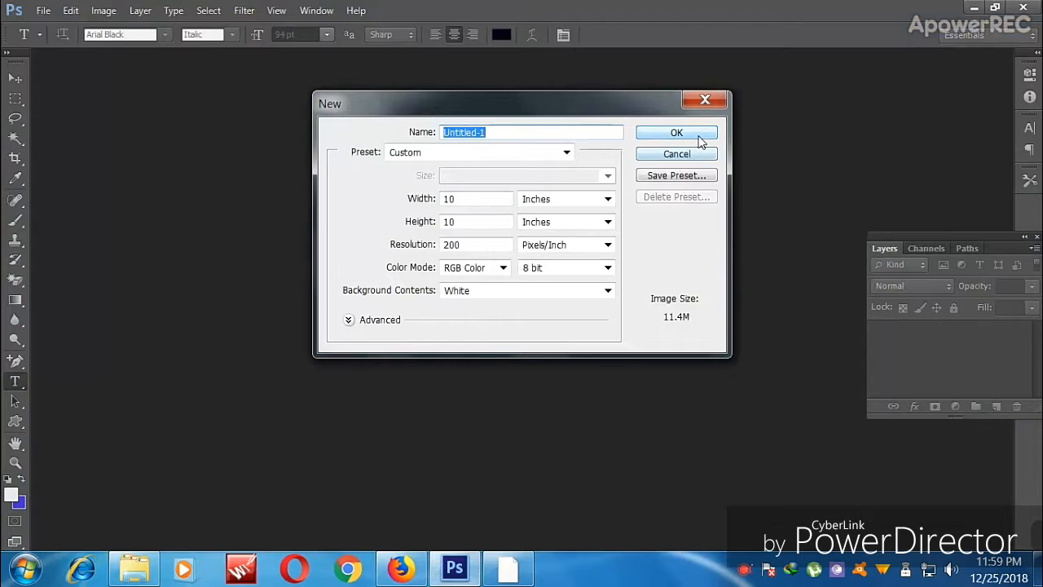
# Create a white 10 x 10 inch RGB document at 200 pixels/inch and add a vertical guide at 50%
pyautogui.click(699, 137)
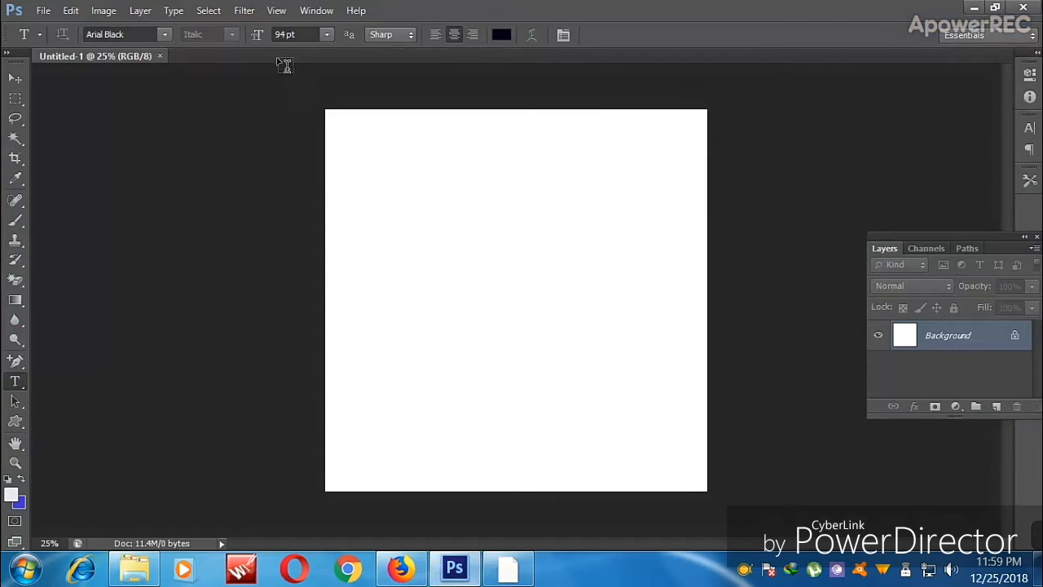
pyautogui.click(277, 12)
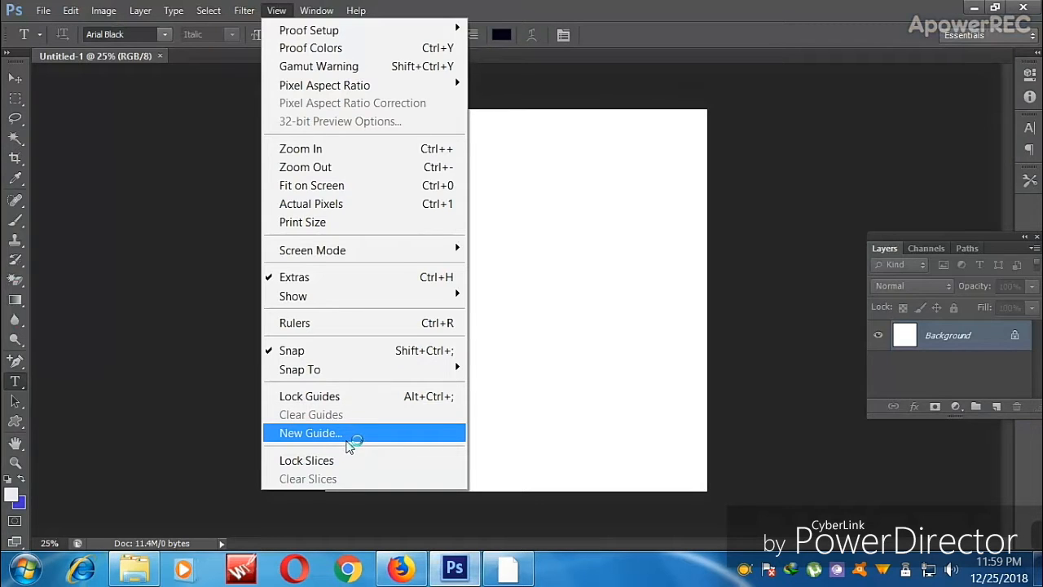
pyautogui.click(345, 438)
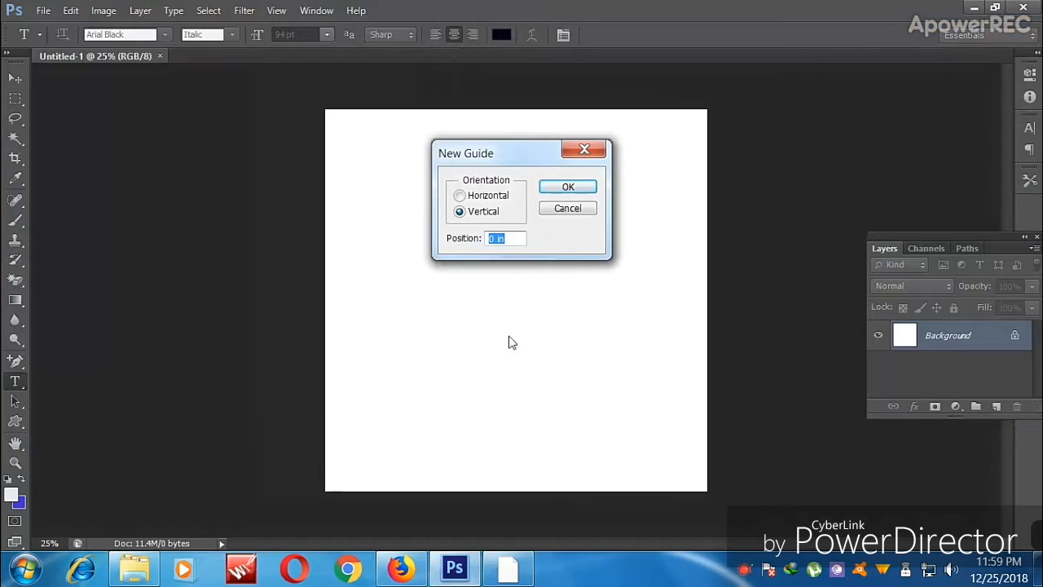
pyautogui.write('50%')
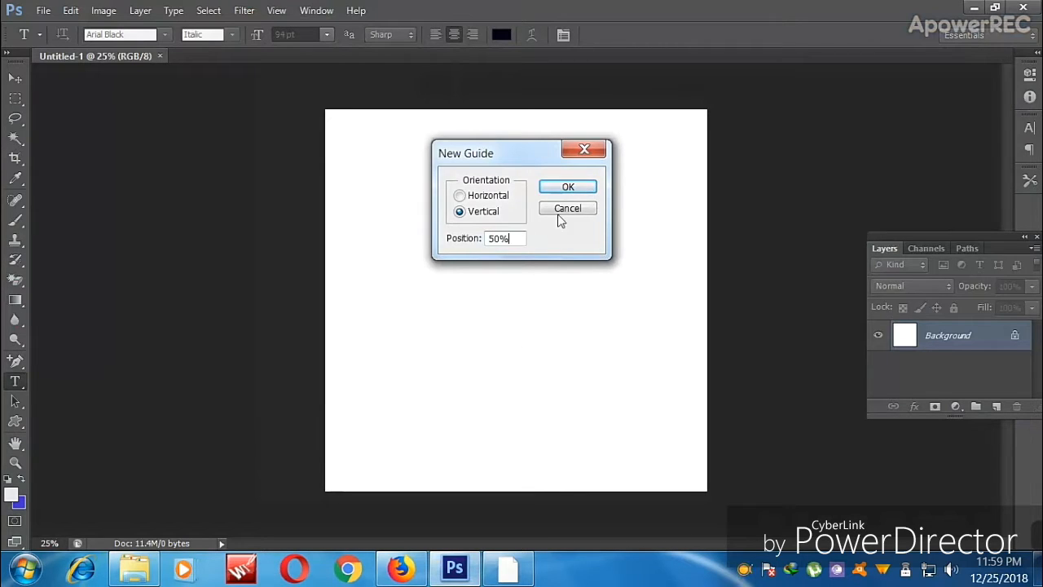
pyautogui.click(566, 189)
# Add a horizontal guide at 50% of the canvas height
pyautogui.hotkey('alt', 'v')
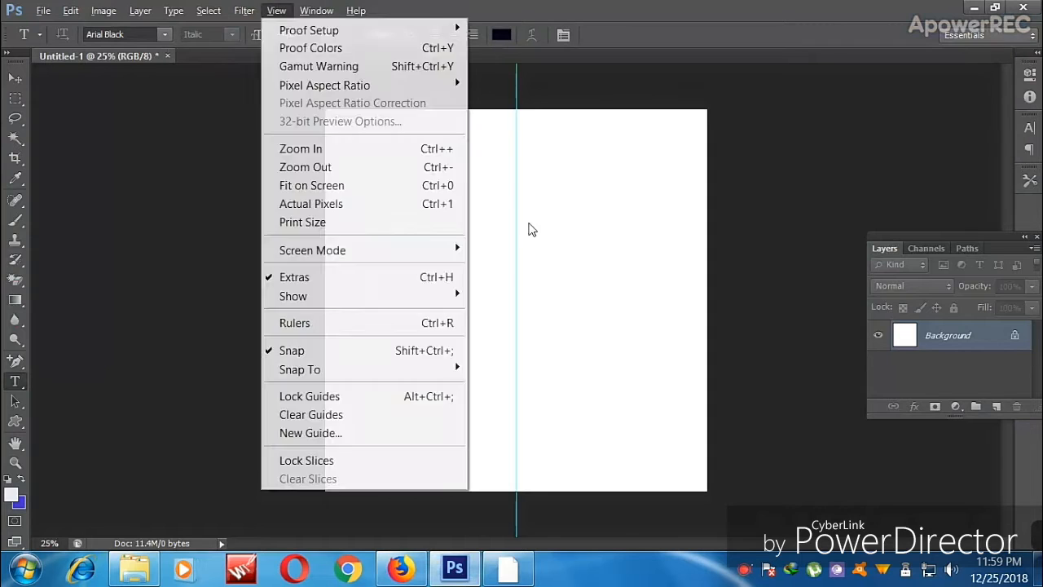
pyautogui.write('e')
pyautogui.write('50')
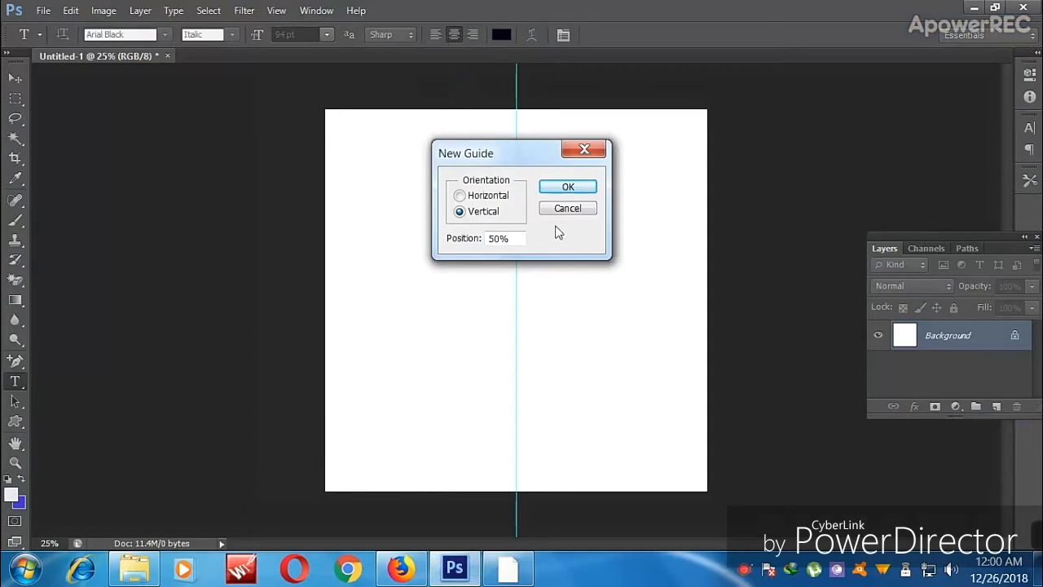
pyautogui.click(484, 195)
pyautogui.click(576, 188)
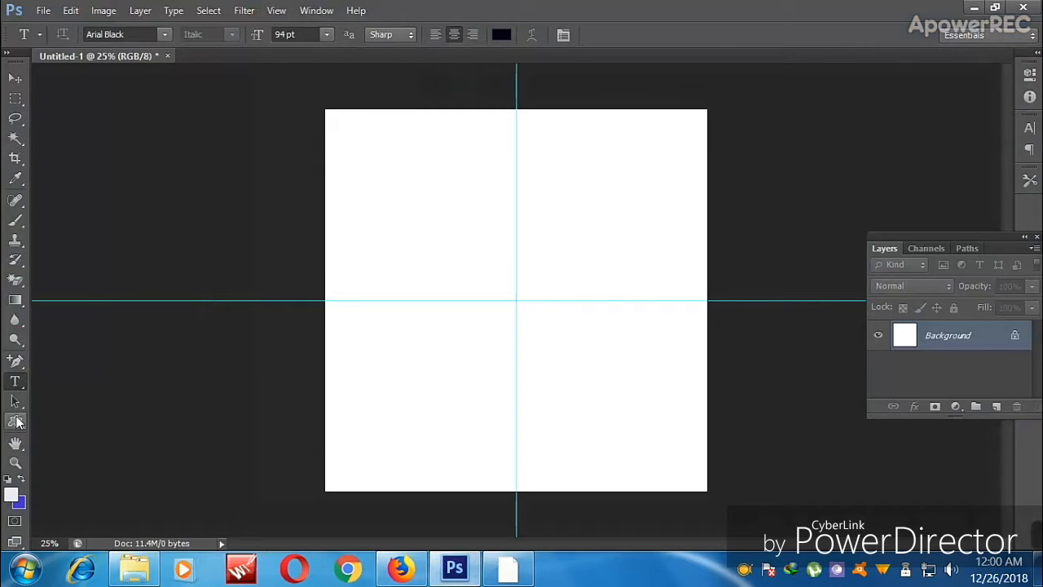
# Draw a circle about 1180 px in diameter near the middle of the canvas with the Ellipse tool
pyautogui.click(16, 420)
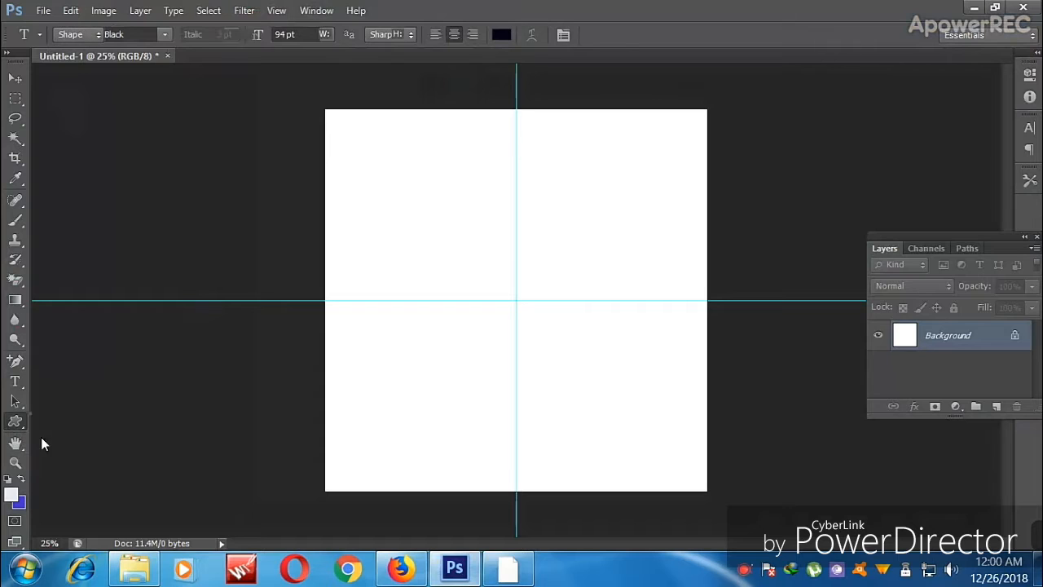
pyautogui.click(57, 447)
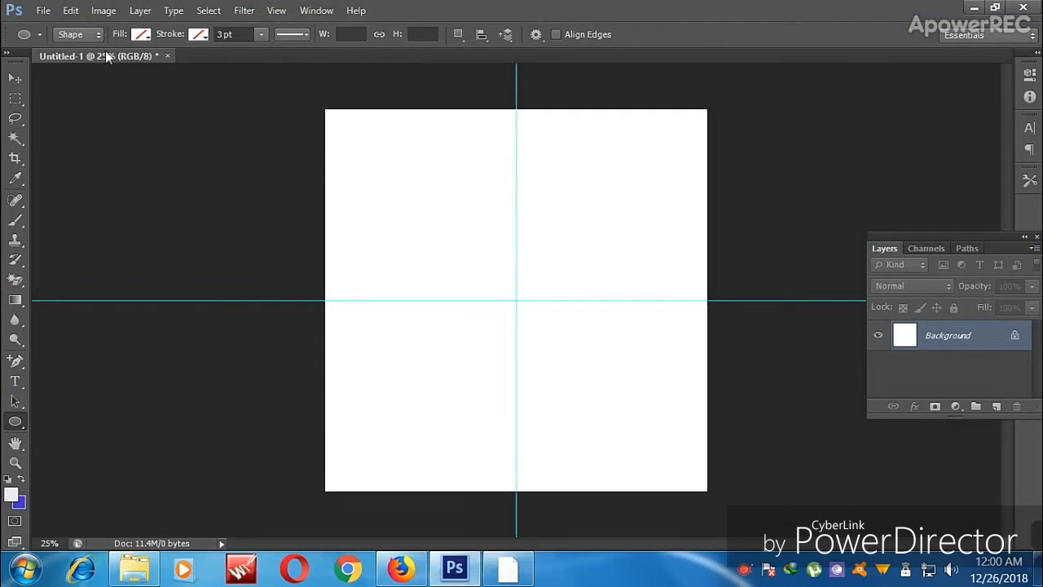
pyautogui.moveTo(422, 191); pyautogui.dragTo(645, 439)
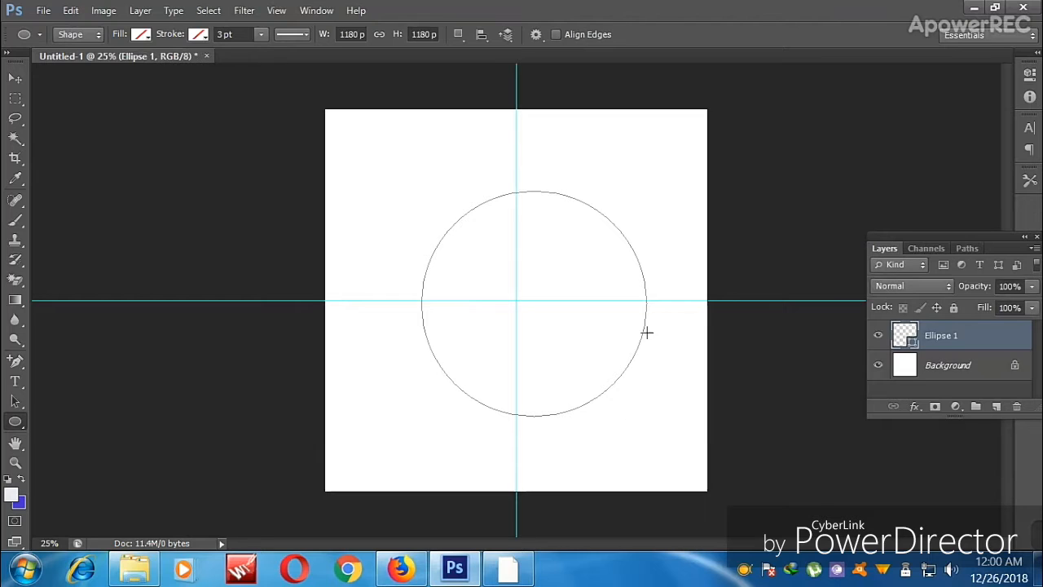
# Convert the Background into a regular layer and rasterize the circle's shape layer
pyautogui.press('v')
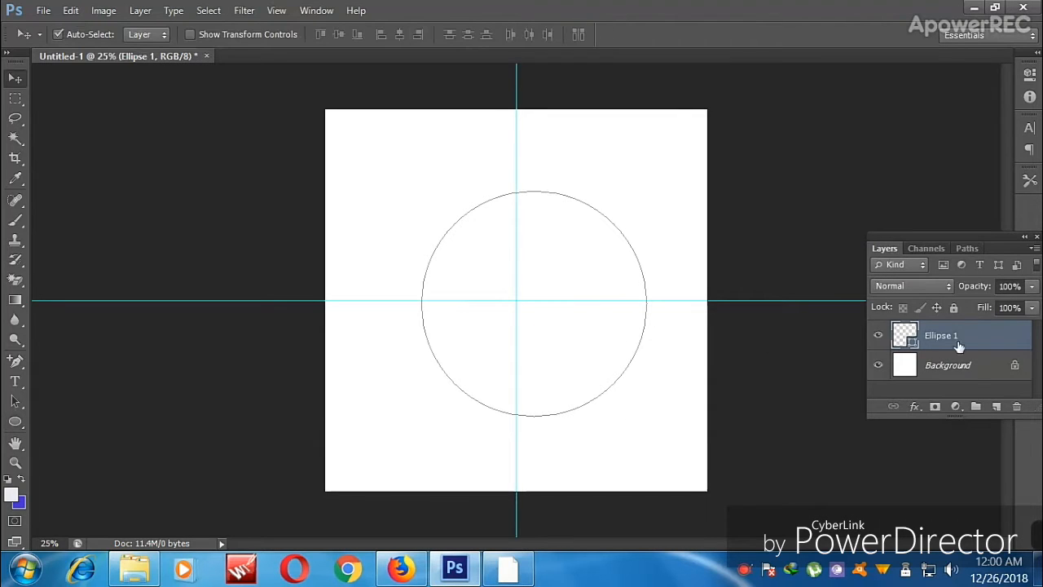
pyautogui.doubleClick(969, 379)
pyautogui.click(652, 182)
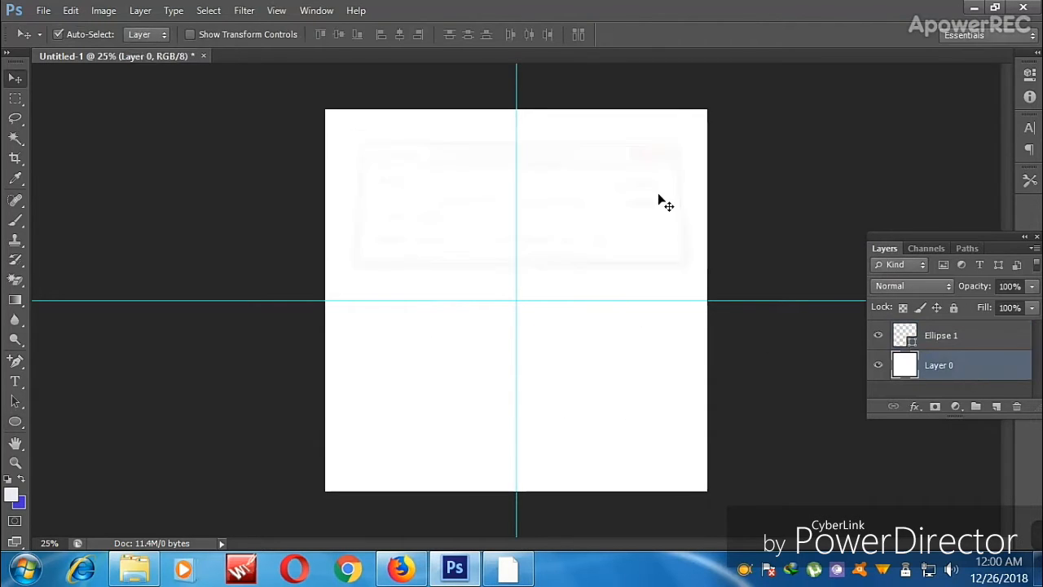
pyautogui.rightClick(963, 337)
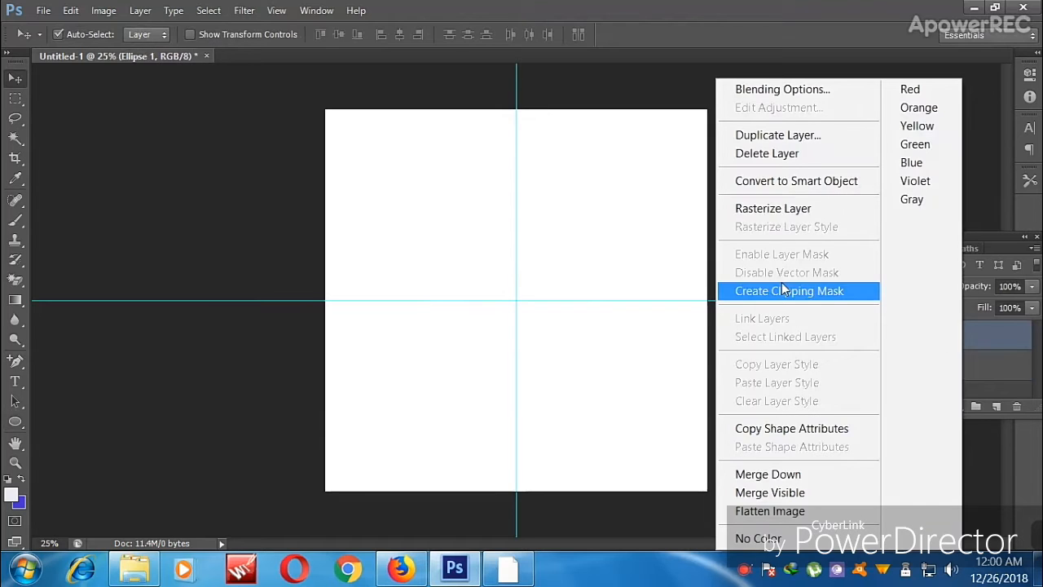
pyautogui.click(768, 207)
# Add a Color Overlay to the circle's layer and set its colour to yellow fffc00
pyautogui.rightClick(1001, 338)
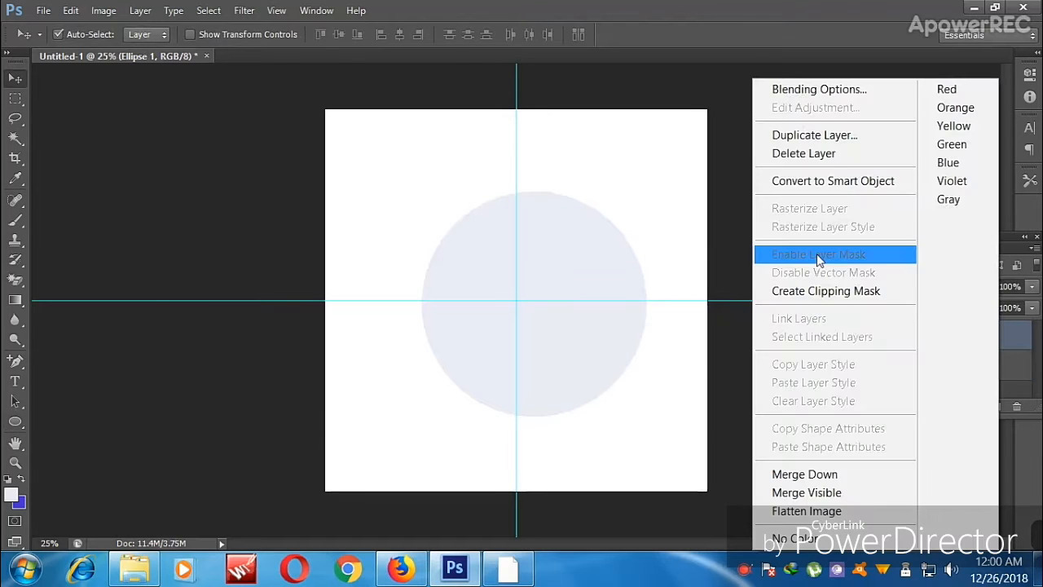
pyautogui.click(829, 91)
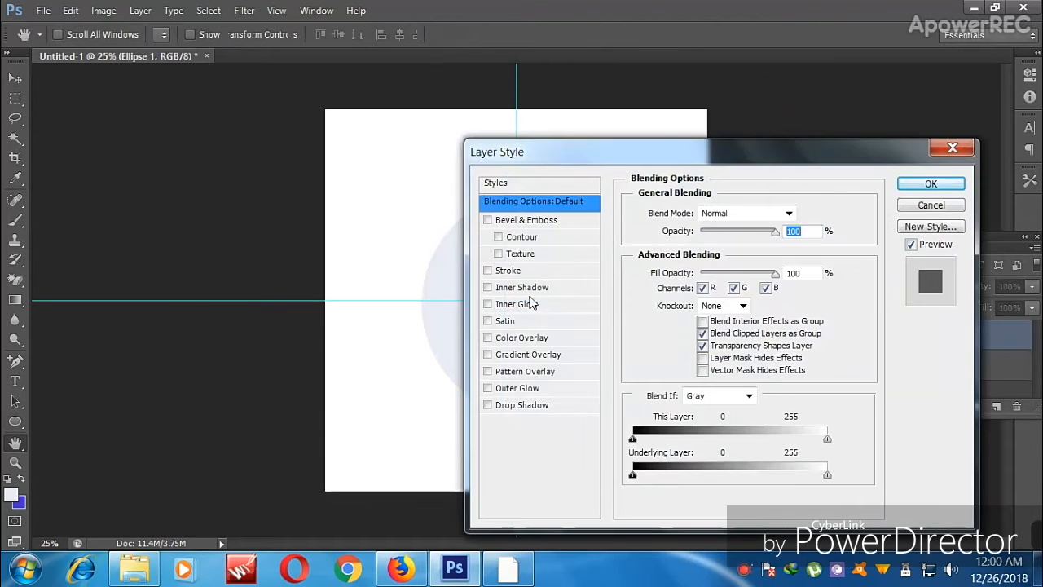
pyautogui.click(525, 340)
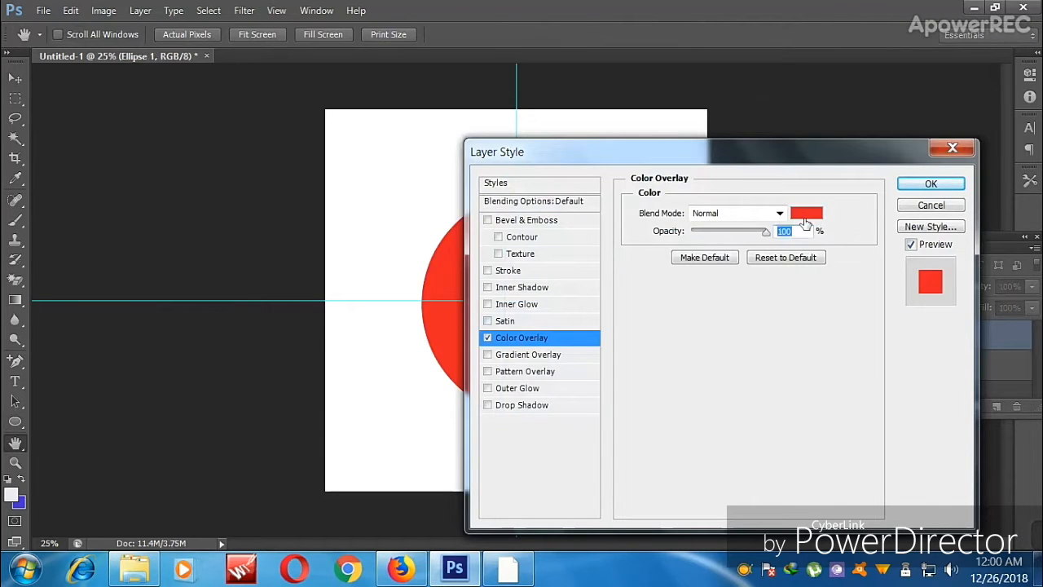
pyautogui.click(804, 213)
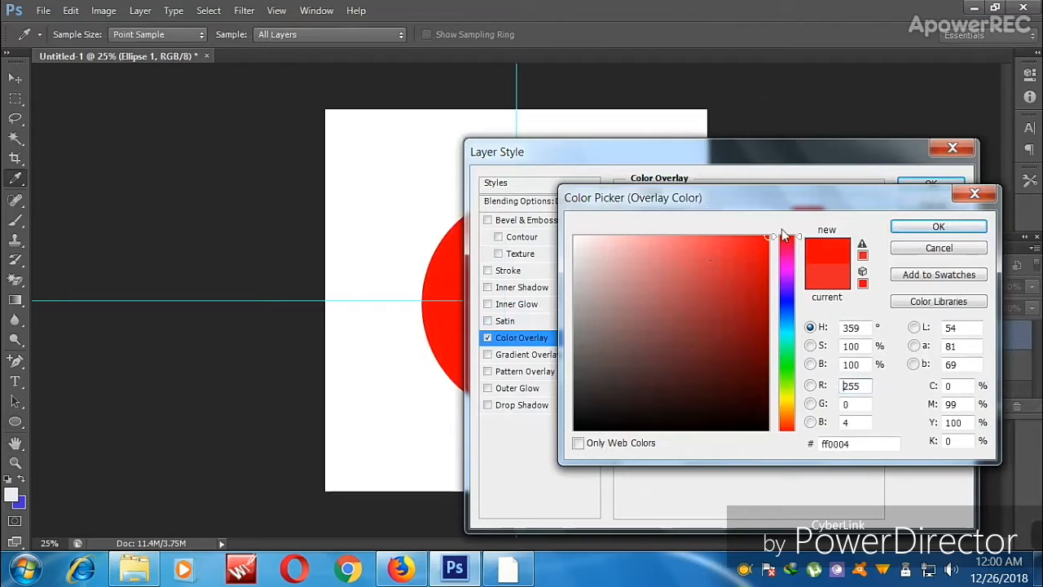
pyautogui.click(787, 301)
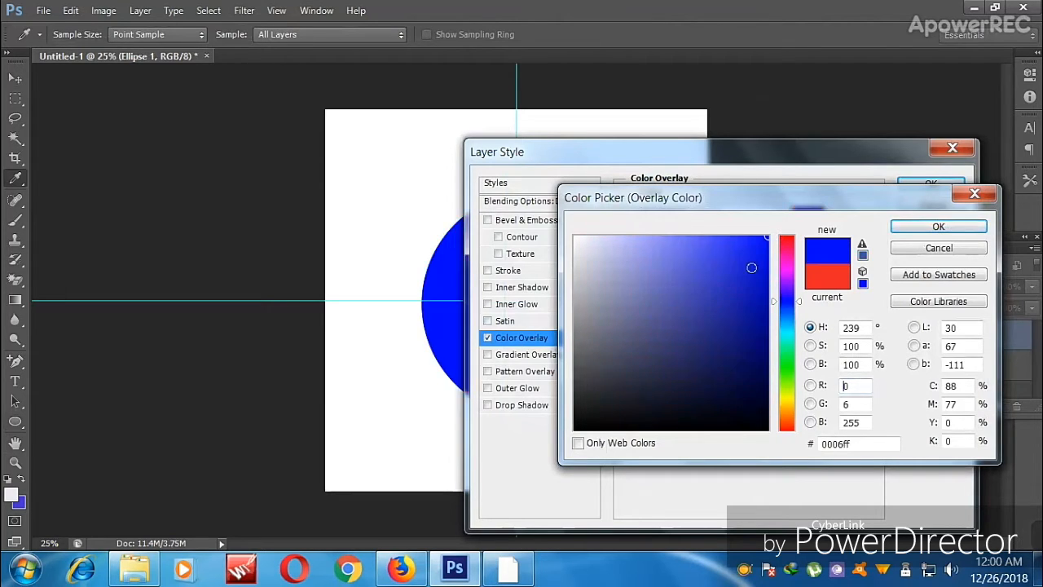
pyautogui.click(937, 226)
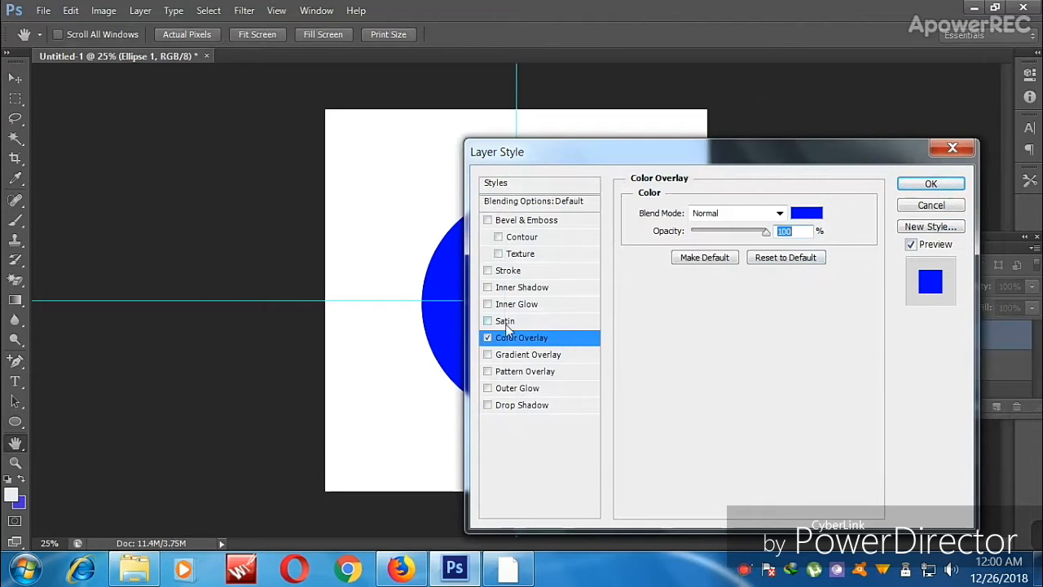
pyautogui.click(812, 215)
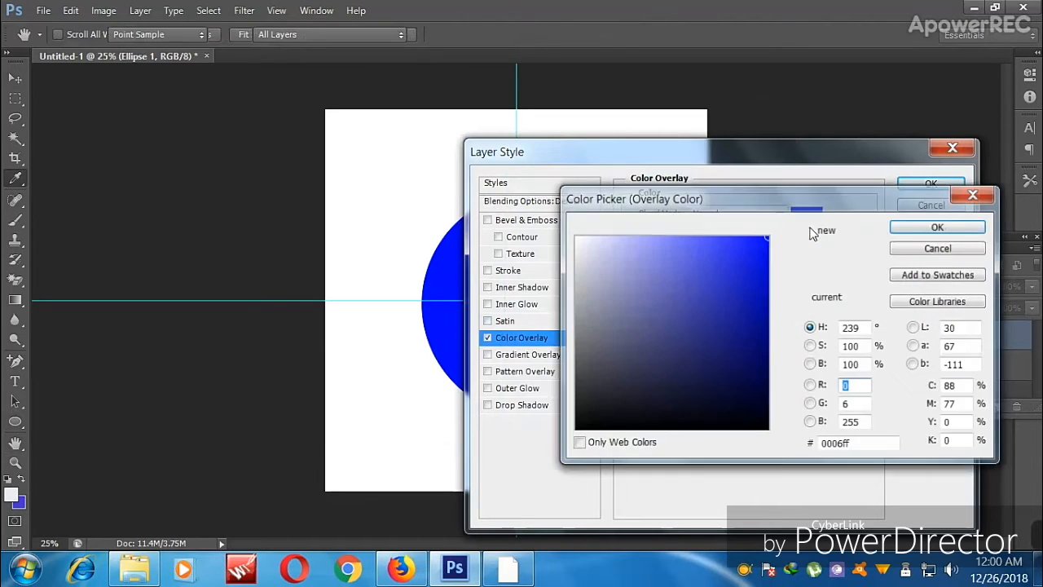
pyautogui.click(787, 398)
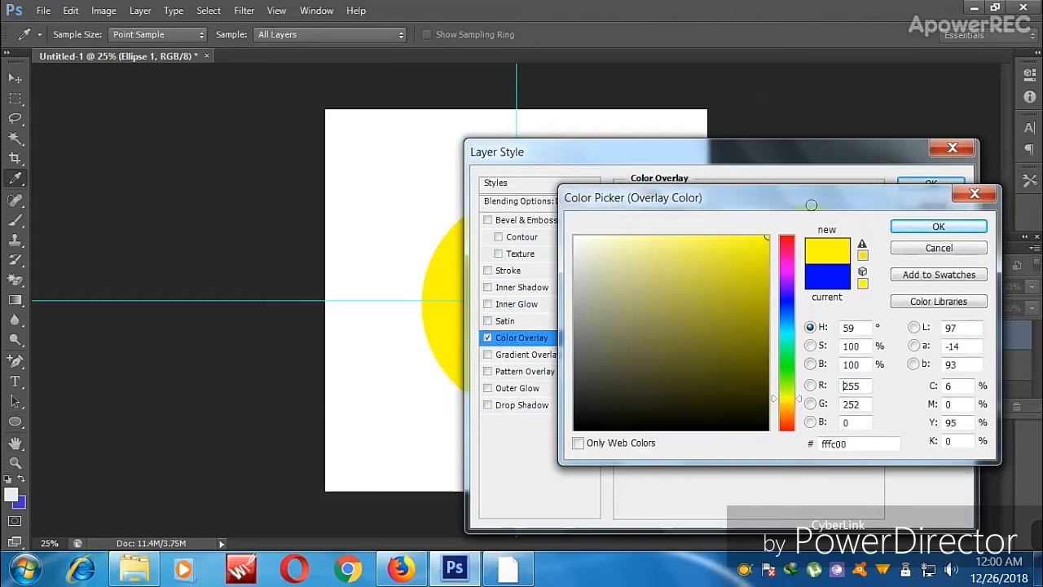
pyautogui.click(929, 228)
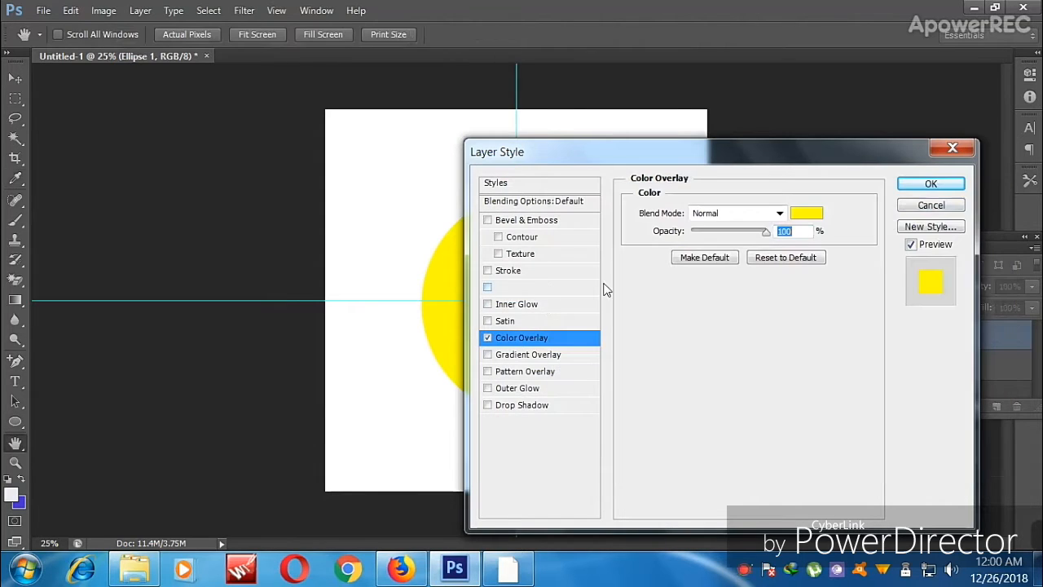
# Add a 15 px outside stroke in bright blue to the circle and apply the layer style
pyautogui.click(538, 272)
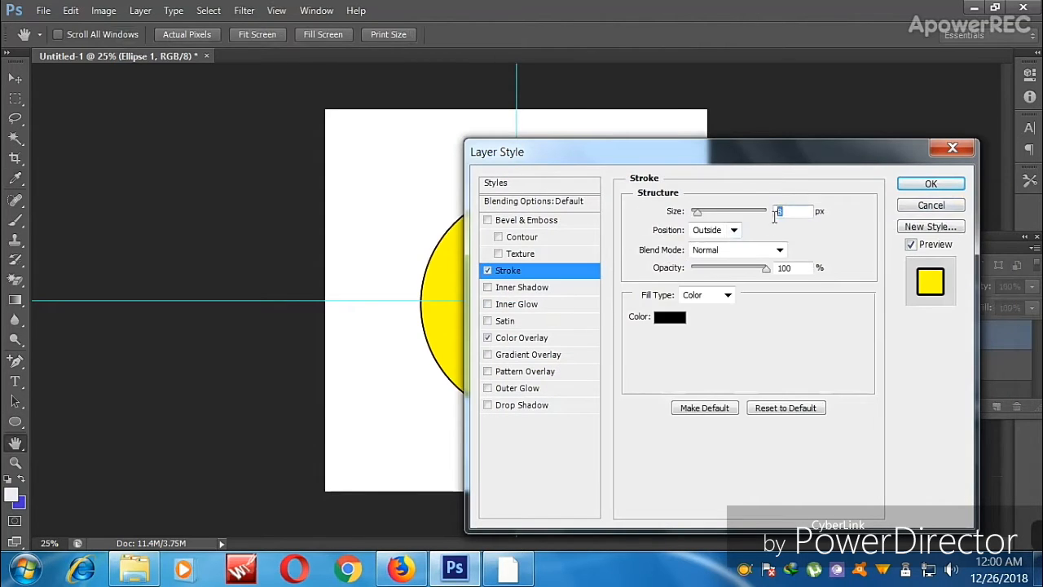
pyautogui.write('15')
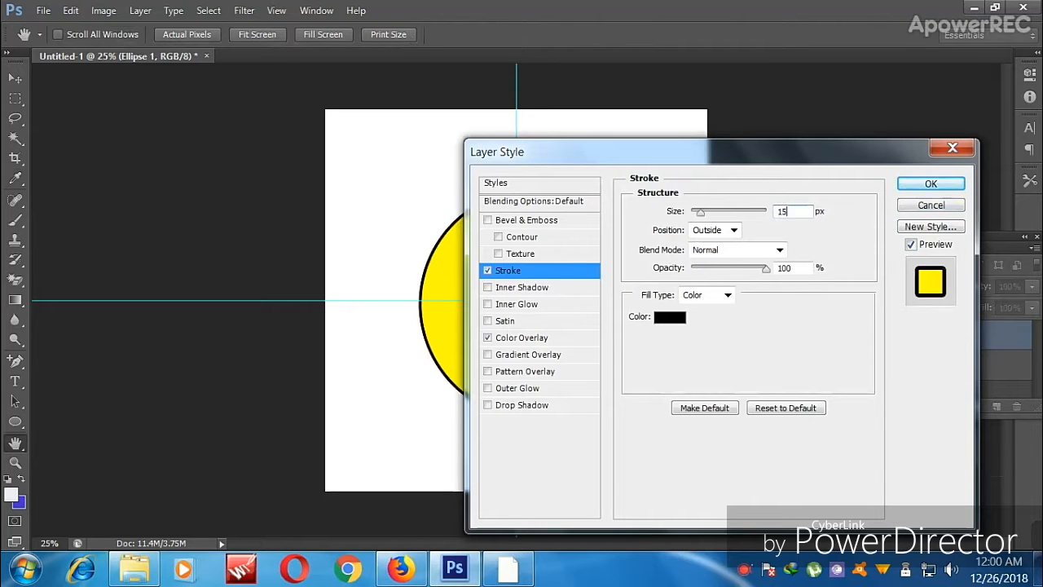
pyautogui.click(669, 317)
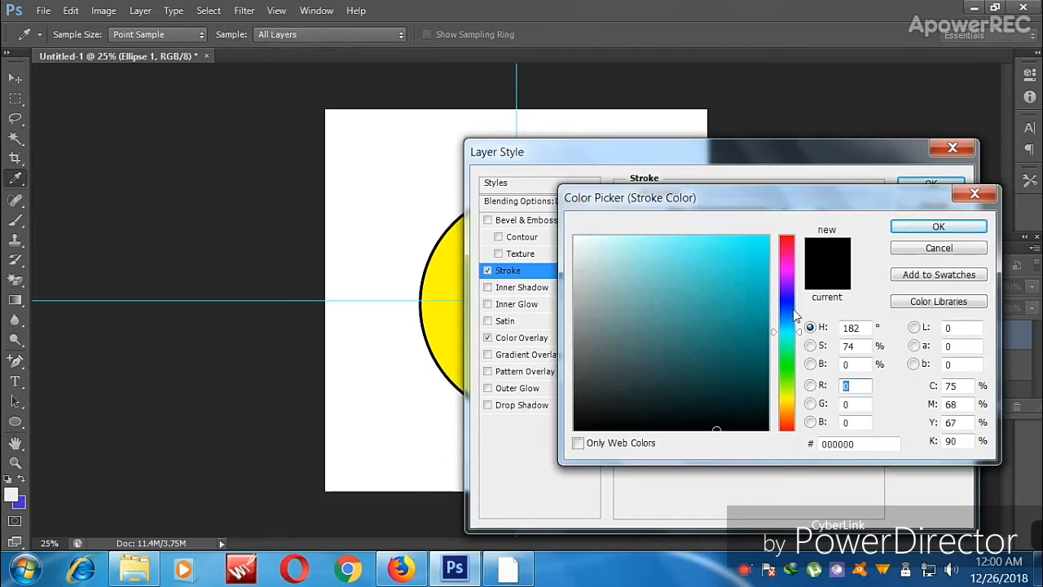
pyautogui.moveTo(787, 324); pyautogui.dragTo(790, 305)
pyautogui.click(765, 319)
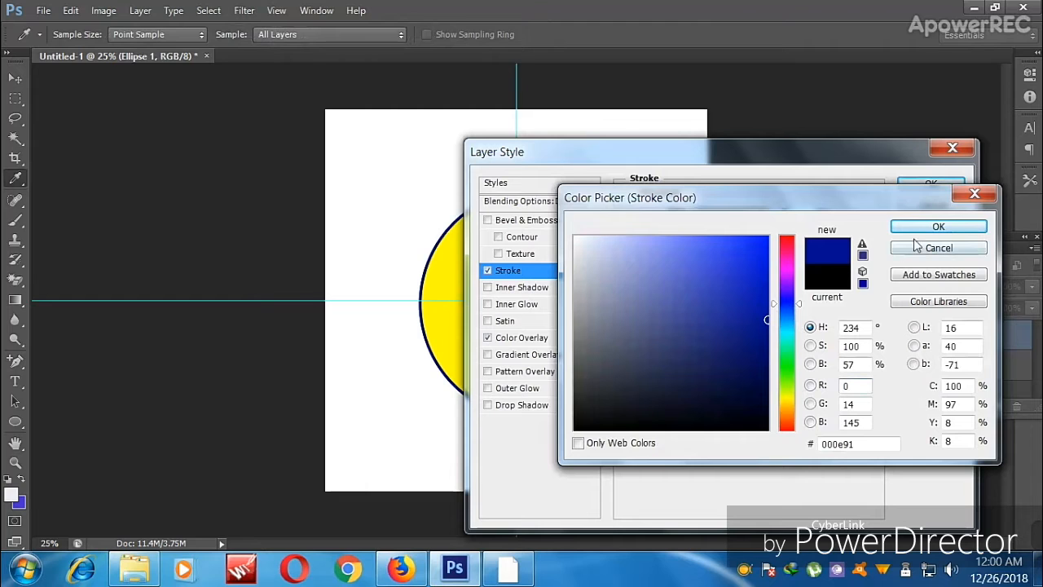
pyautogui.click(936, 227)
pyautogui.click(680, 318)
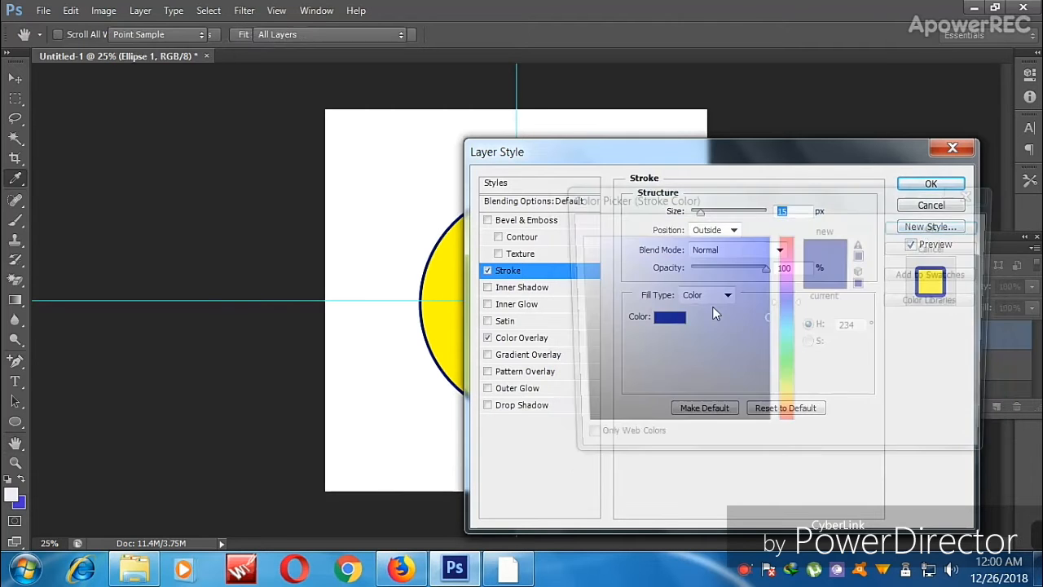
pyautogui.moveTo(742, 260); pyautogui.dragTo(768, 235)
pyautogui.click(937, 226)
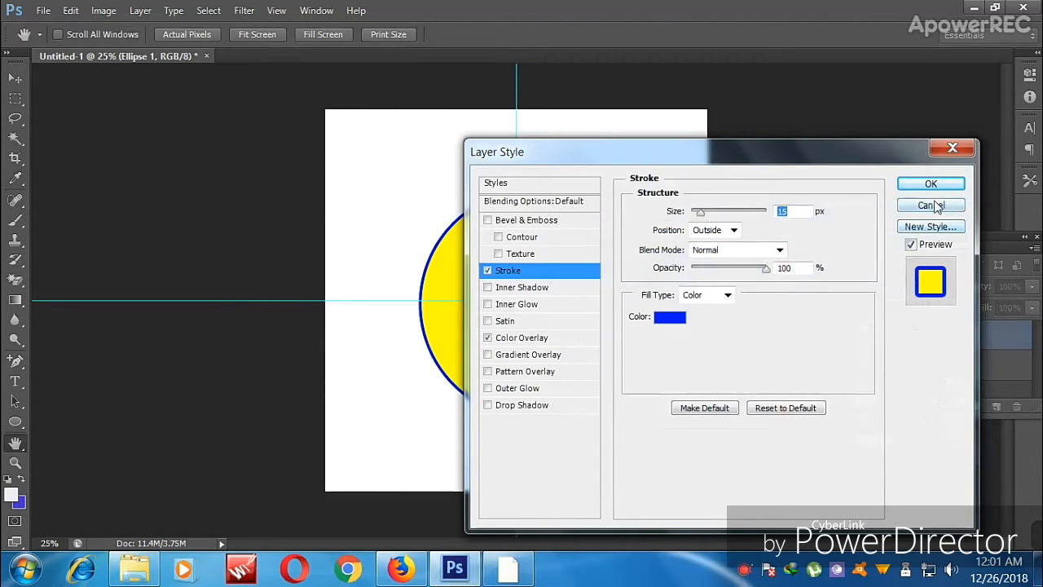
pyautogui.click(943, 191)
# Move the yellow circle with Free Transform so its centre sits on the intersection of the guides
pyautogui.rightClick(577, 256)
pyautogui.click(591, 263)
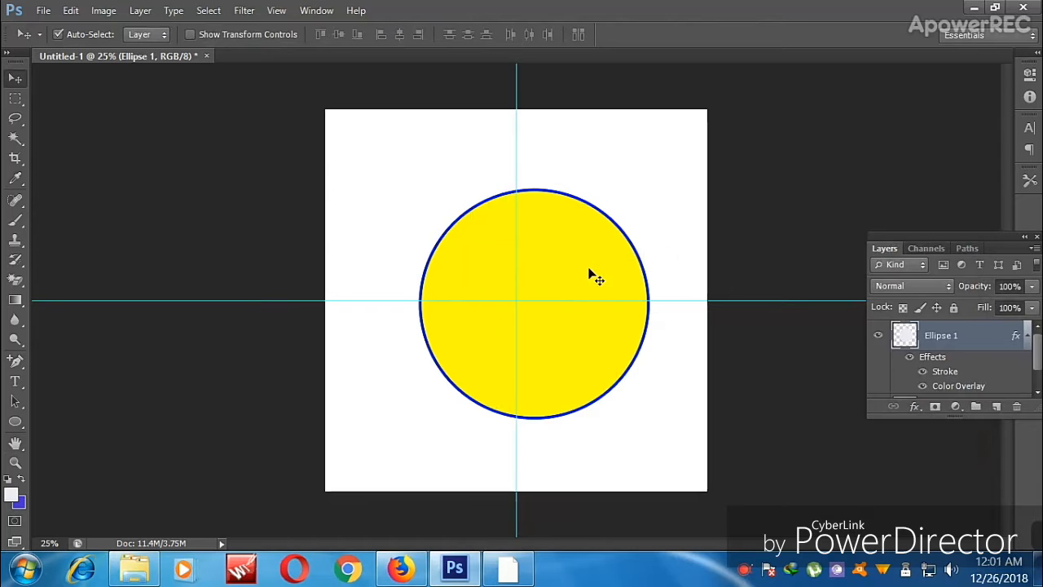
pyautogui.hotkey('ctrl', 't')
pyautogui.moveTo(580, 265); pyautogui.dragTo(566, 265)
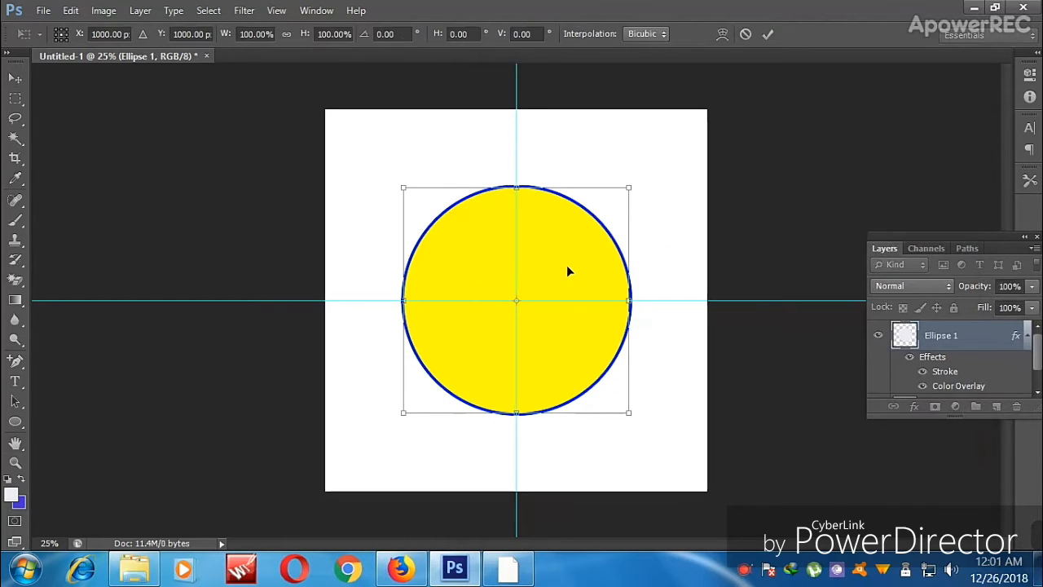
pyautogui.press('Return')
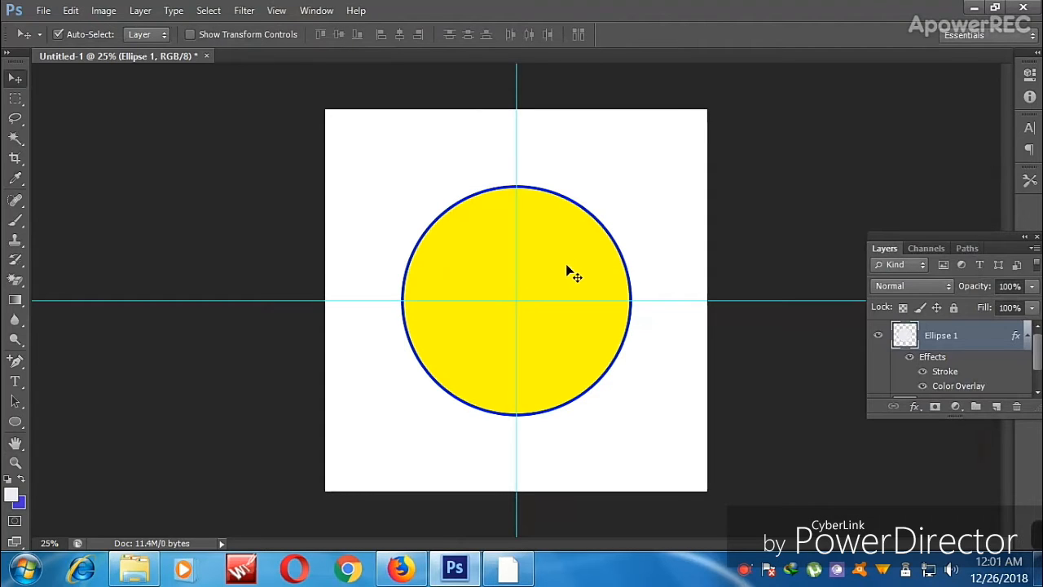
# Duplicate the circle in place and scale the copy to about 61% around its centre
pyautogui.rightClick(568, 270)
pyautogui.click(616, 280)
pyautogui.moveTo(589, 279)
pyautogui.mouseDown()
pyautogui.moveTo(596, 307)
pyautogui.moveTo(580, 282)
pyautogui.mouseUp()
pyautogui.hotkey('ctrl', 't')
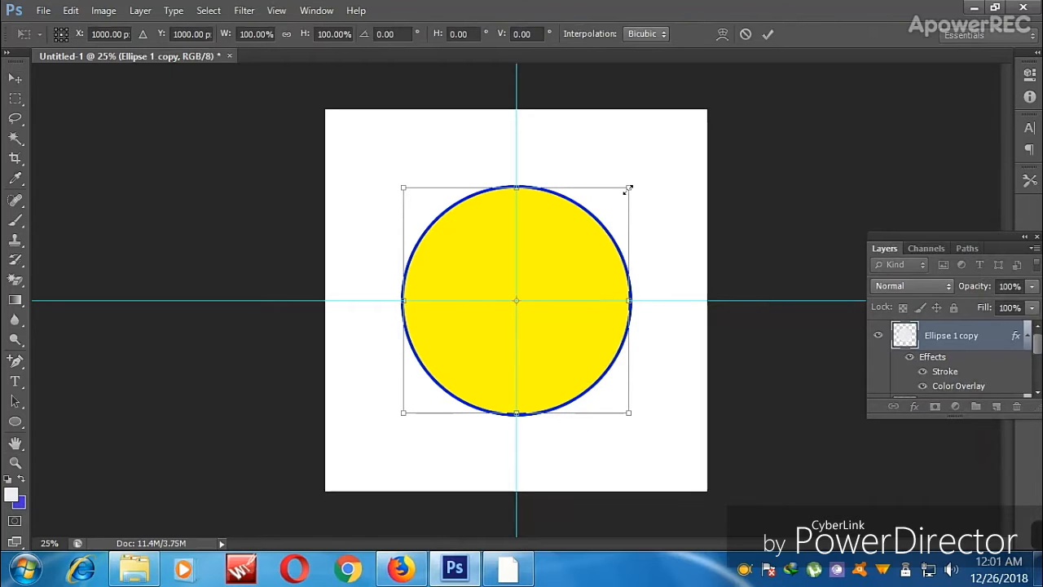
pyautogui.moveTo(628, 188); pyautogui.dragTo(584, 232)
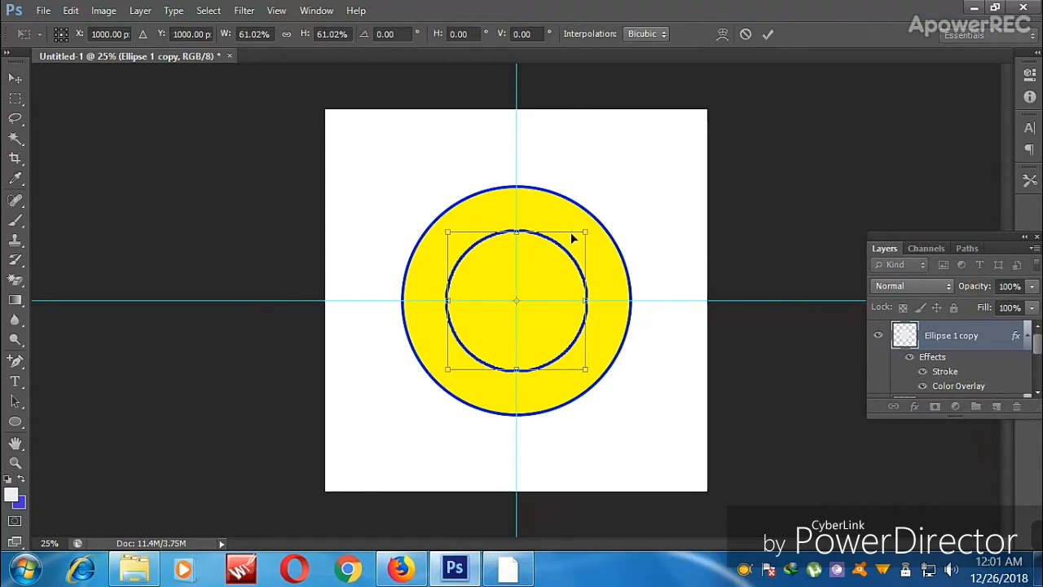
pyautogui.press('Return')
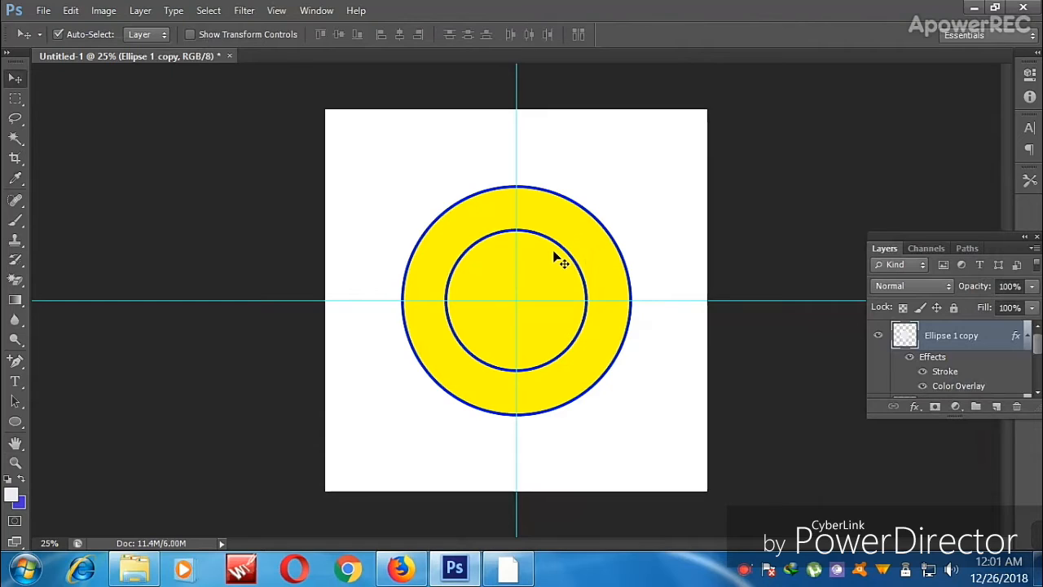
pyautogui.hotkey('ctrl', 't')
pyautogui.press('Return')
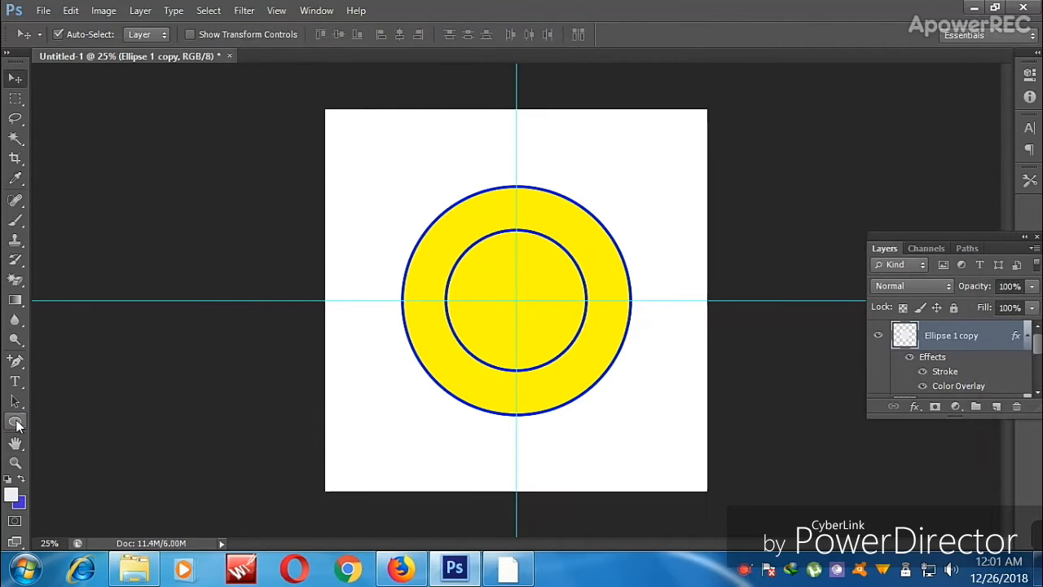
# Draw a 3.5 in circular path with the Ellipse tool in Path mode, centred on the guides inside the inner circle's outline
pyautogui.rightClick(17, 421)
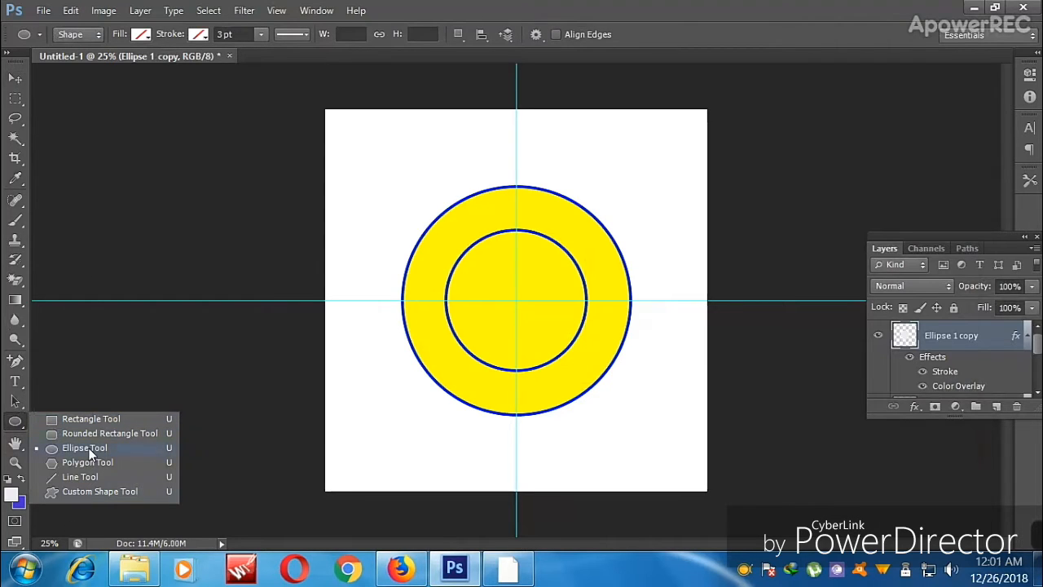
pyautogui.click(89, 448)
pyautogui.click(92, 32)
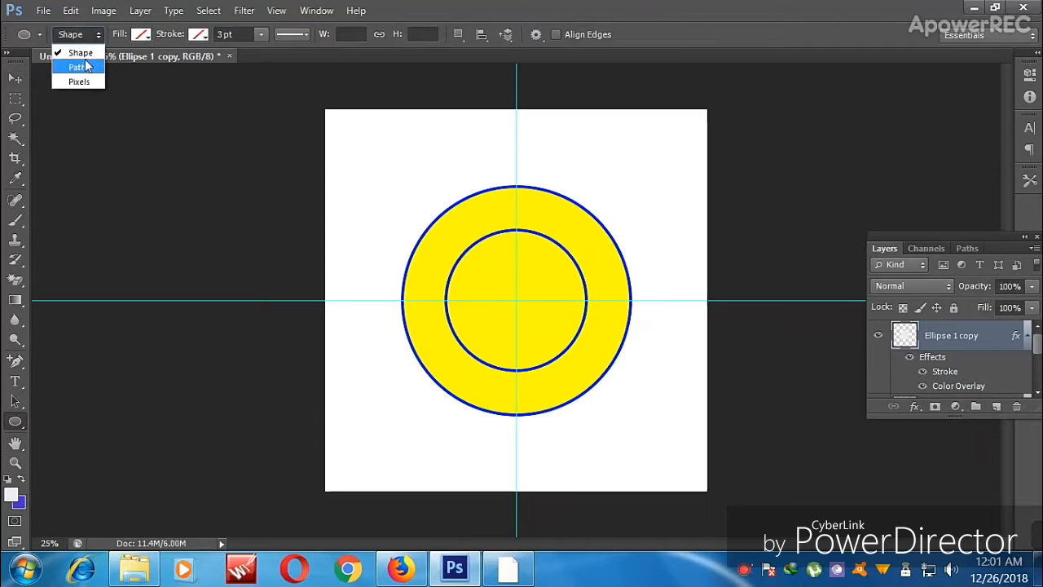
pyautogui.click(78, 66)
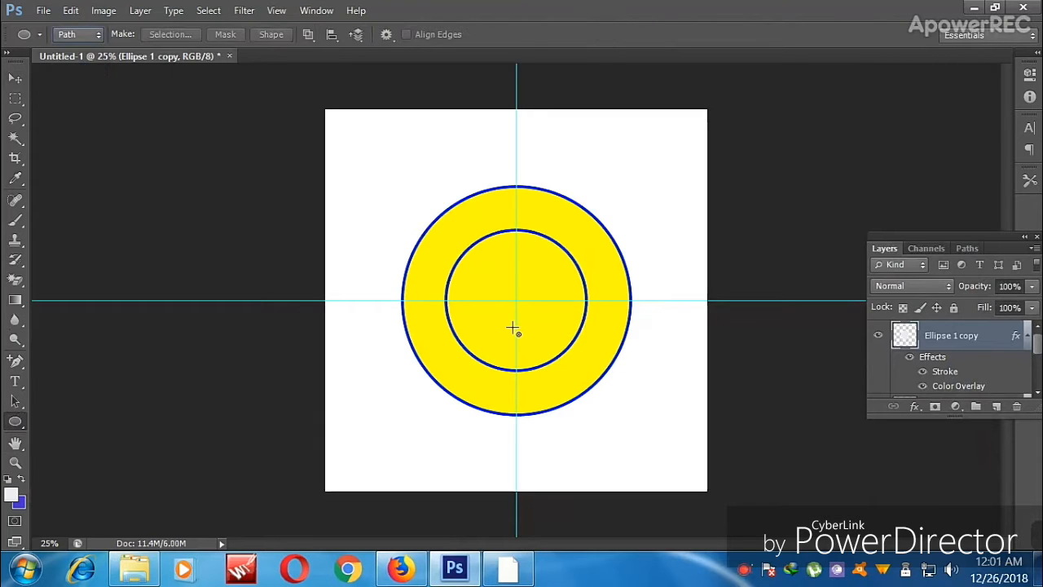
pyautogui.moveTo(451, 236); pyautogui.dragTo(584, 385)
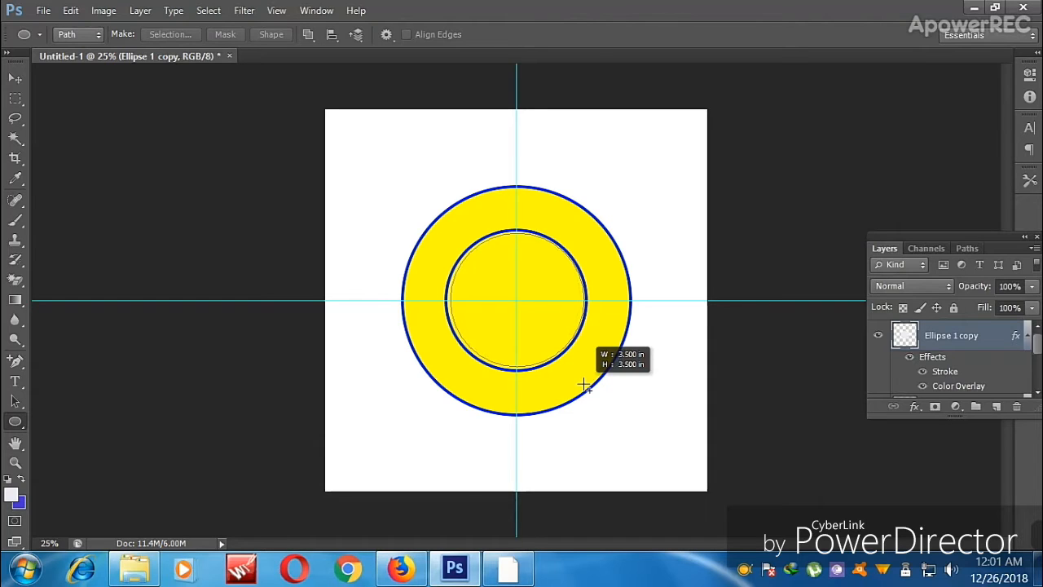
pyautogui.moveTo(584, 385); pyautogui.dragTo(584, 385)
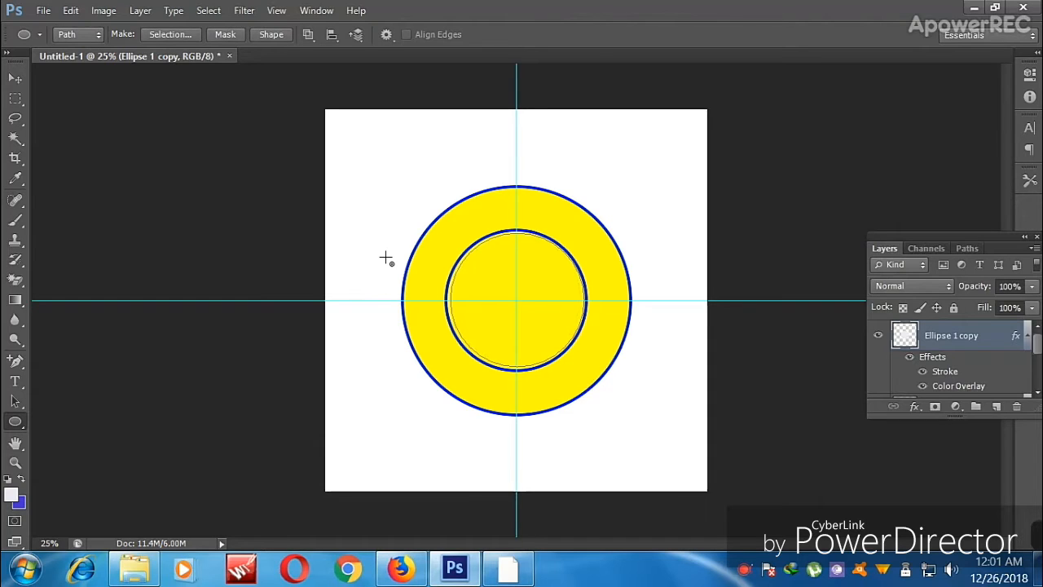
# Add type on the circular path reading "Mandal Offset Pres" in the yellow ring
pyautogui.press('t')
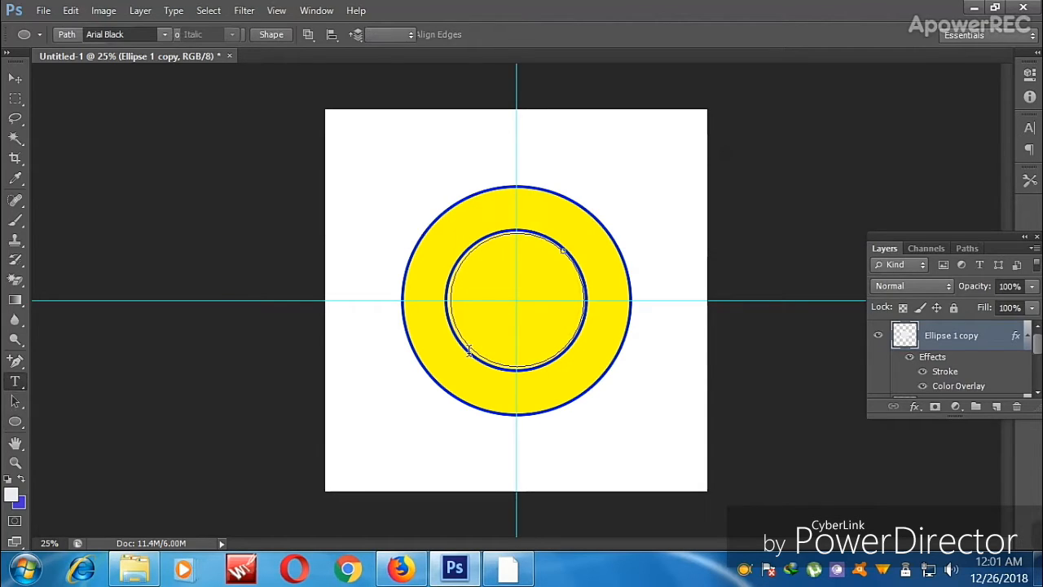
pyautogui.click(469, 350)
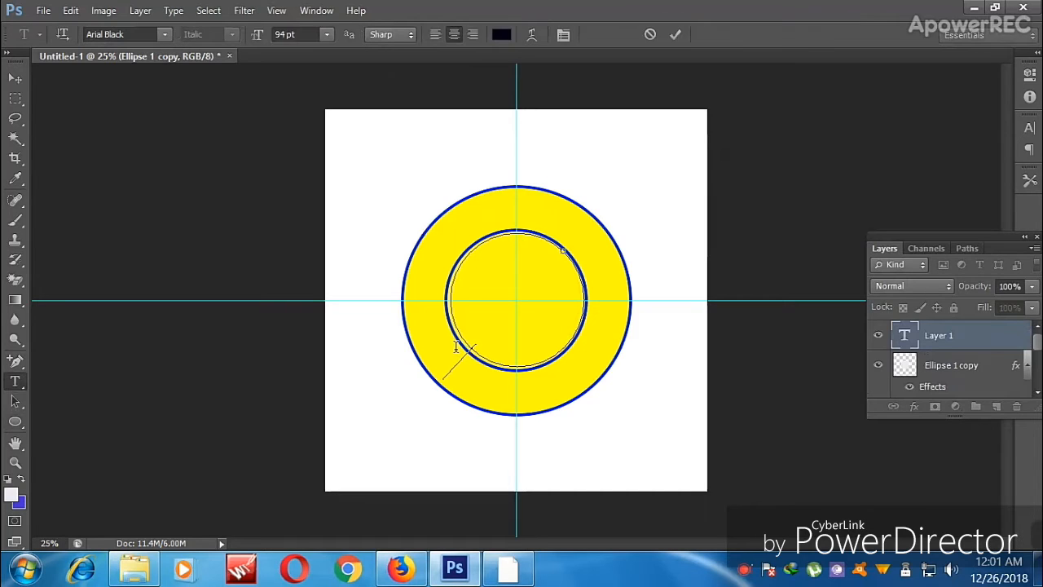
pyautogui.write('Mu')
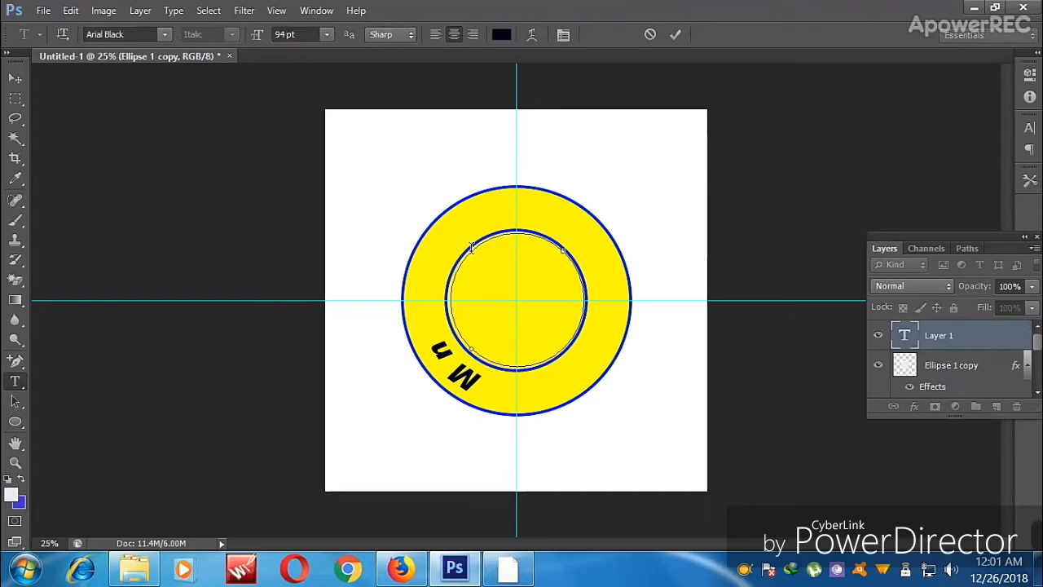
pyautogui.press('BackSpace')
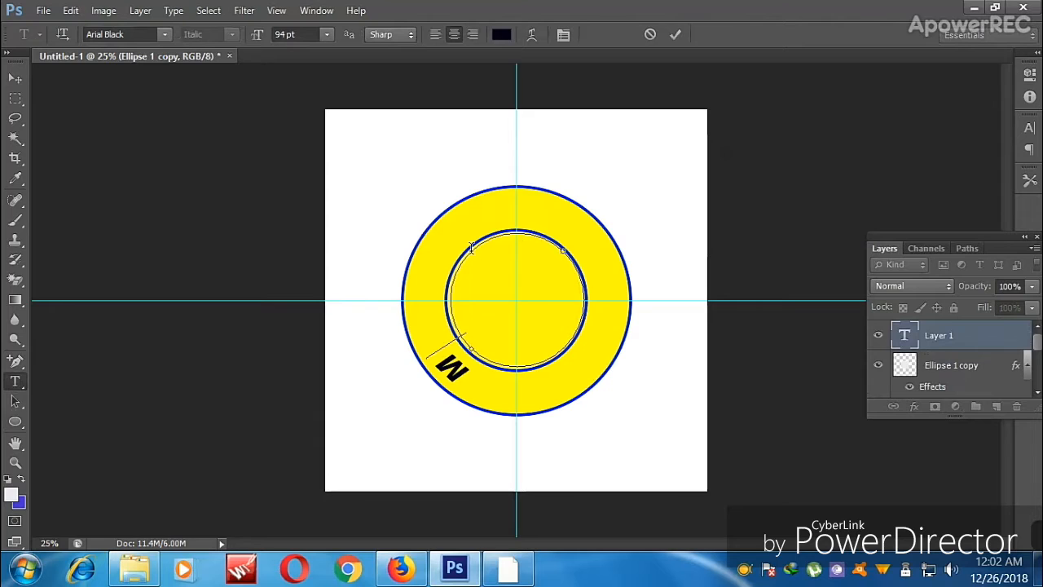
pyautogui.write('andal')
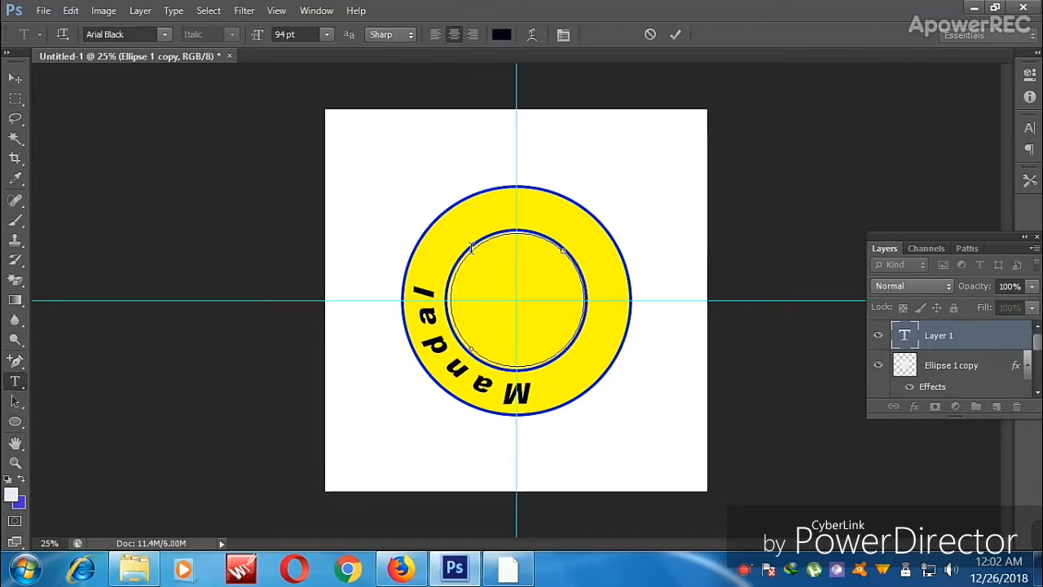
pyautogui.write(' O')
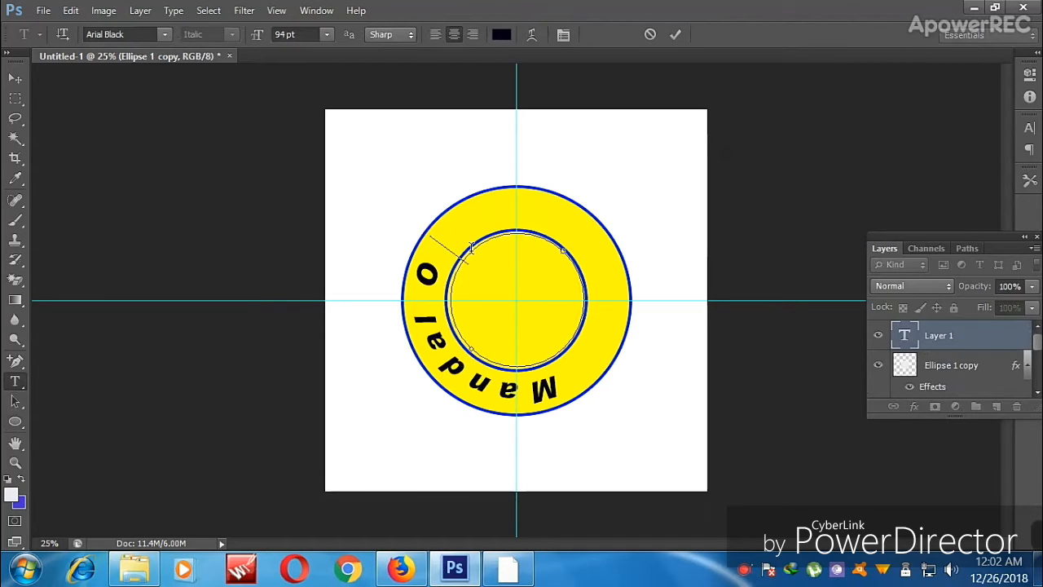
pyautogui.write('ffset')
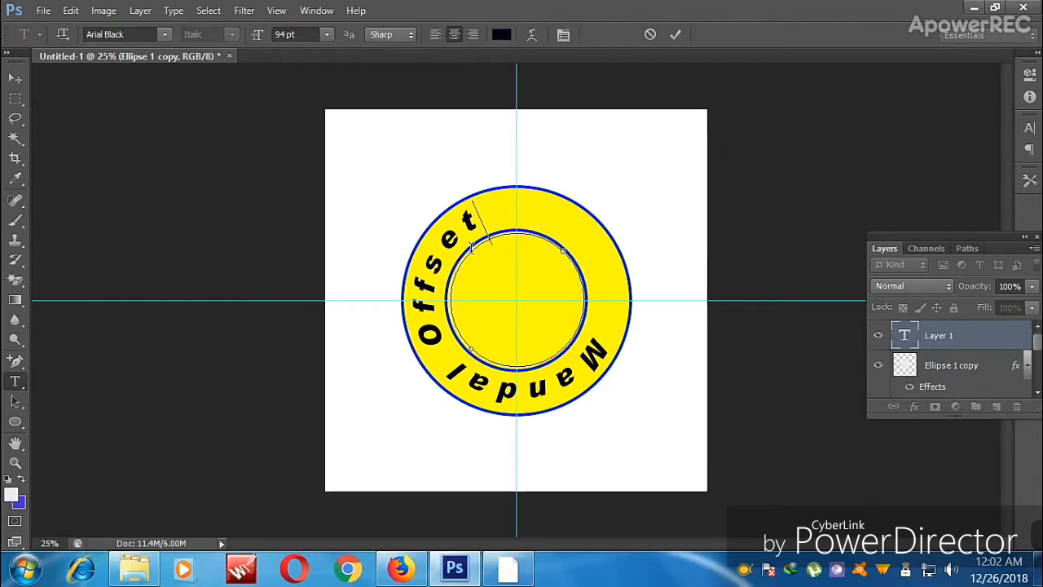
pyautogui.write(' Preww')
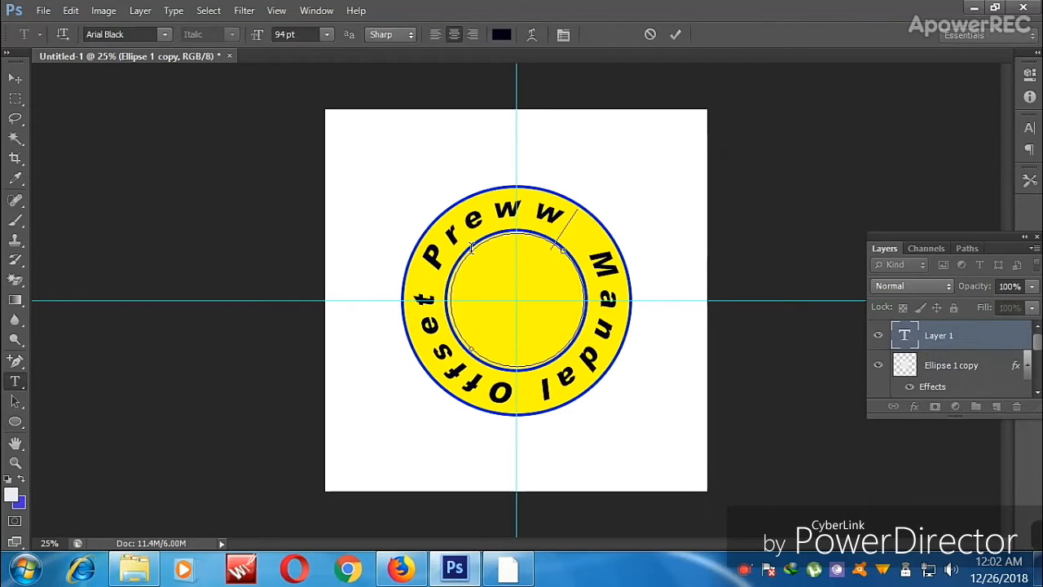
pyautogui.press('BackSpace')
pyautogui.press('BackSpace')
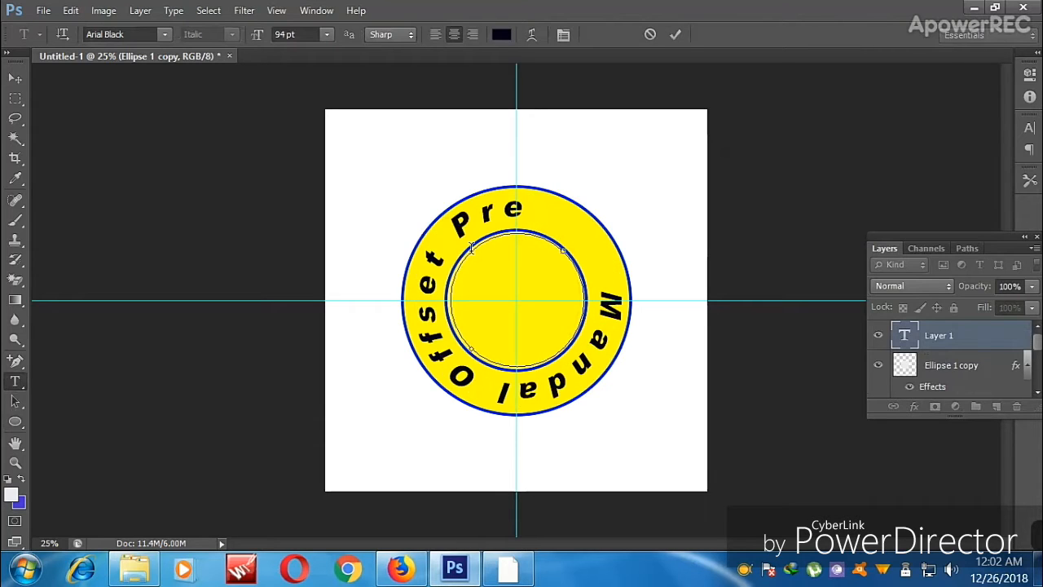
pyautogui.write('s')
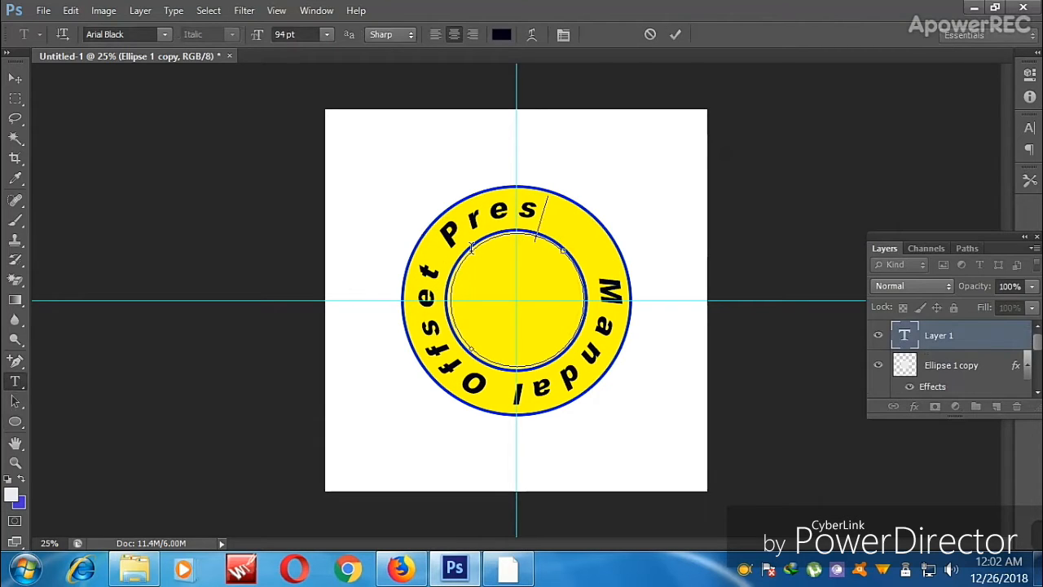
# Tighten the letter spacing of the whole circular text and commit the type edit
pyautogui.hotkey('ctrl', 'a')
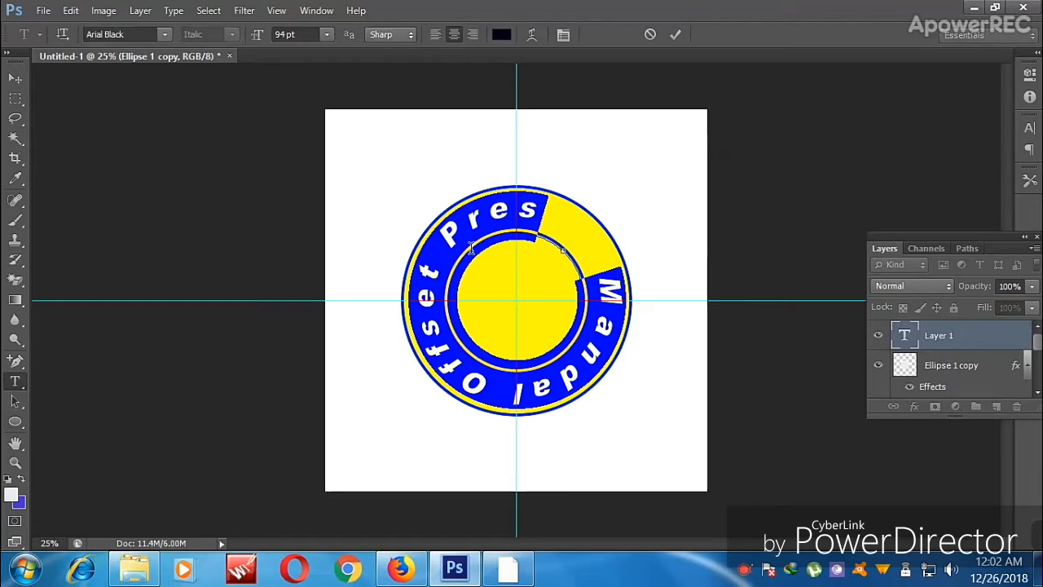
pyautogui.hotkey('alt', 'Left')
pyautogui.hotkey('alt', 'Left')
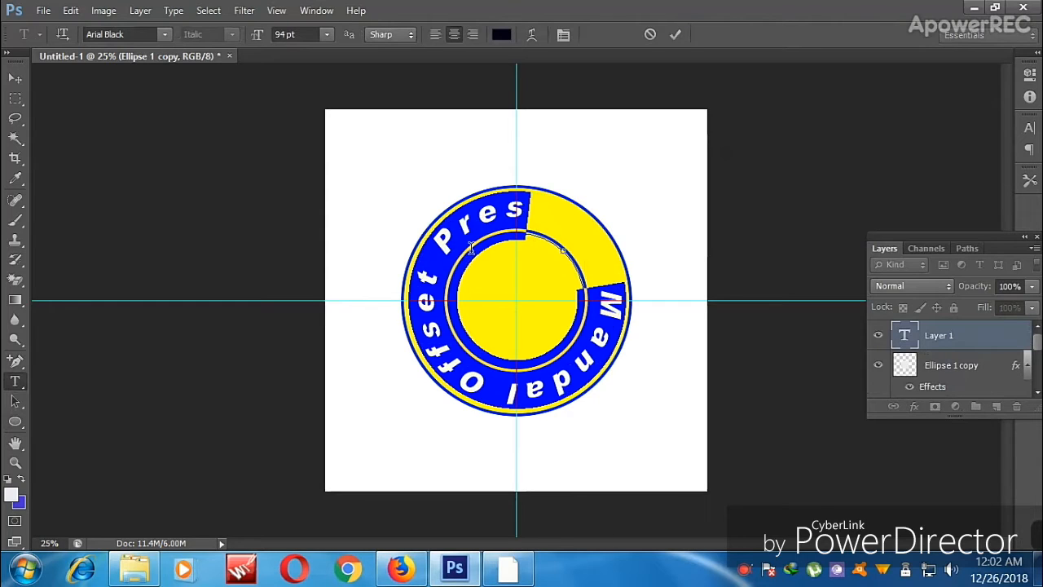
pyautogui.hotkey('alt', 'Left')
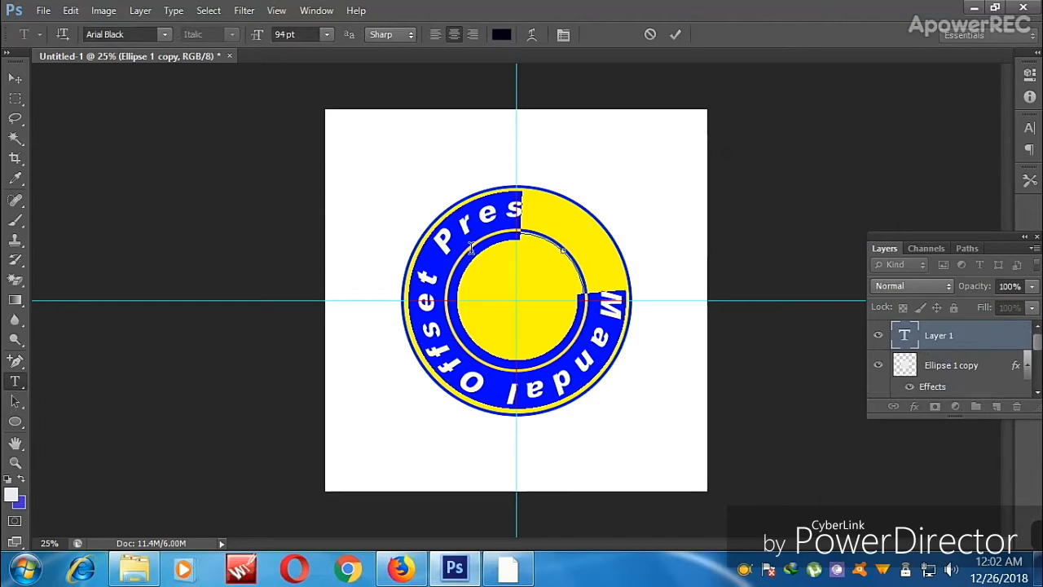
pyautogui.hotkey('alt', 'Left')
pyautogui.hotkey('alt', 'Left')
pyautogui.hotkey('alt', 'Left')
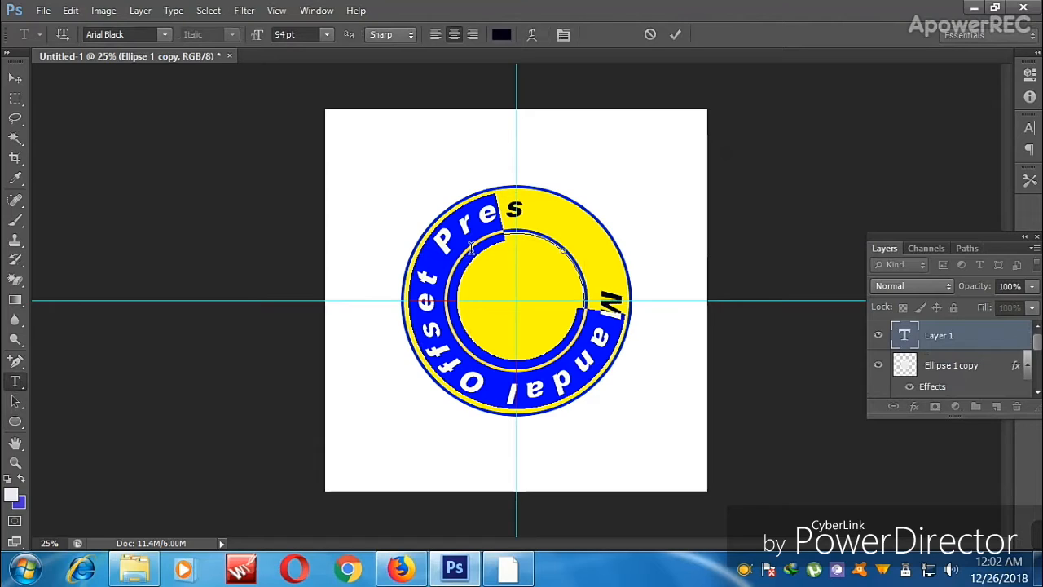
pyautogui.hotkey('alt', 'Left')
pyautogui.hotkey('alt', 'Left')
pyautogui.hotkey('alt', 'Left')
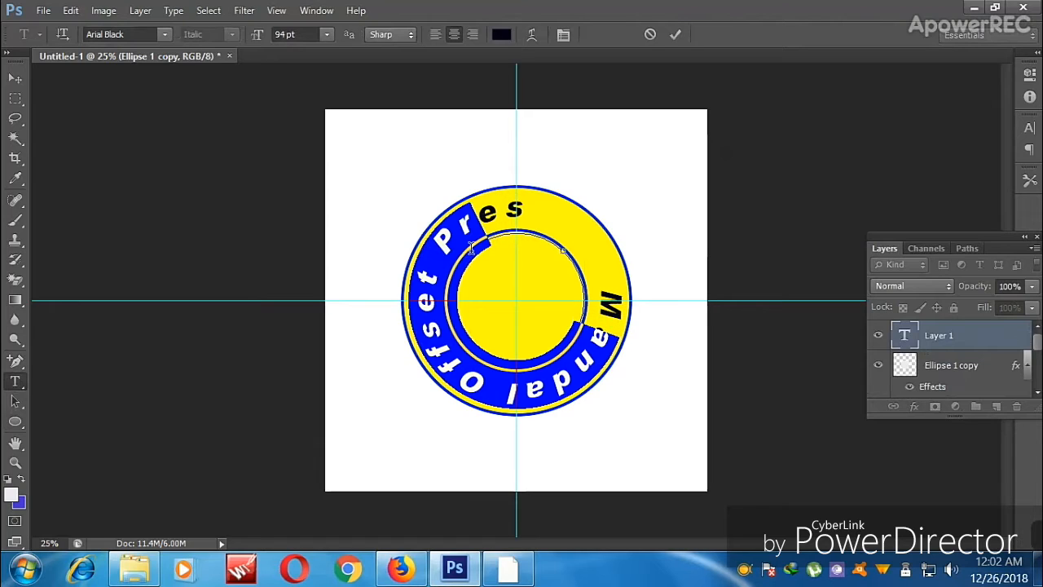
pyautogui.hotkey('alt', 'Left')
pyautogui.hotkey('alt', 'Left')
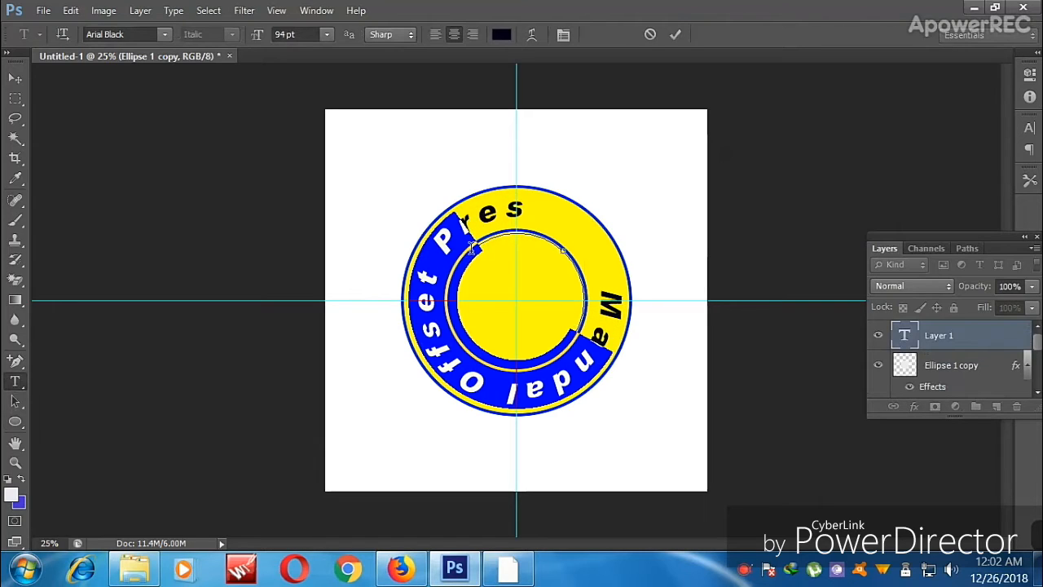
pyautogui.hotkey('alt', 'Left')
pyautogui.hotkey('alt', 'Left')
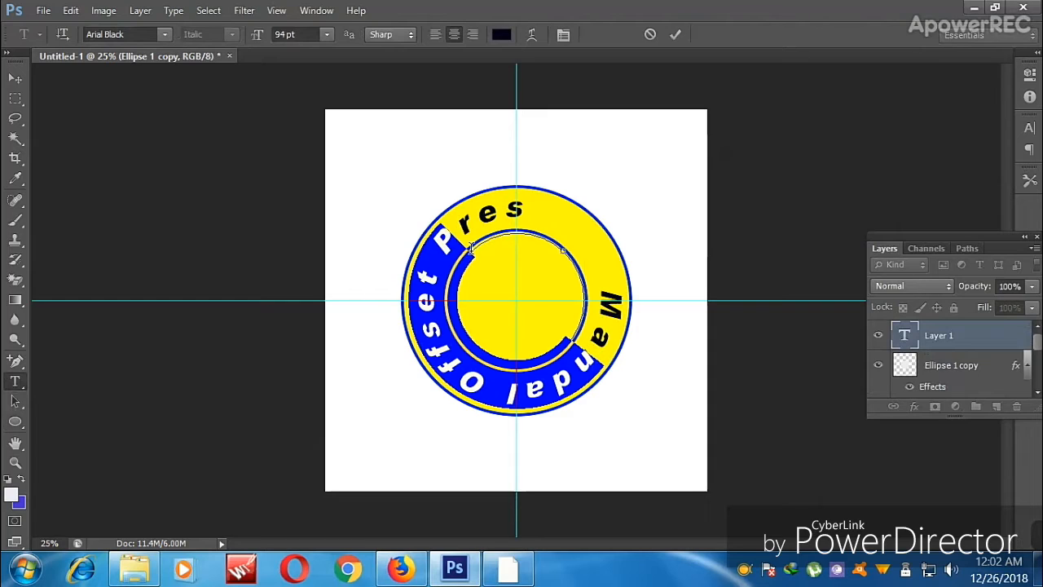
pyautogui.click(471, 250)
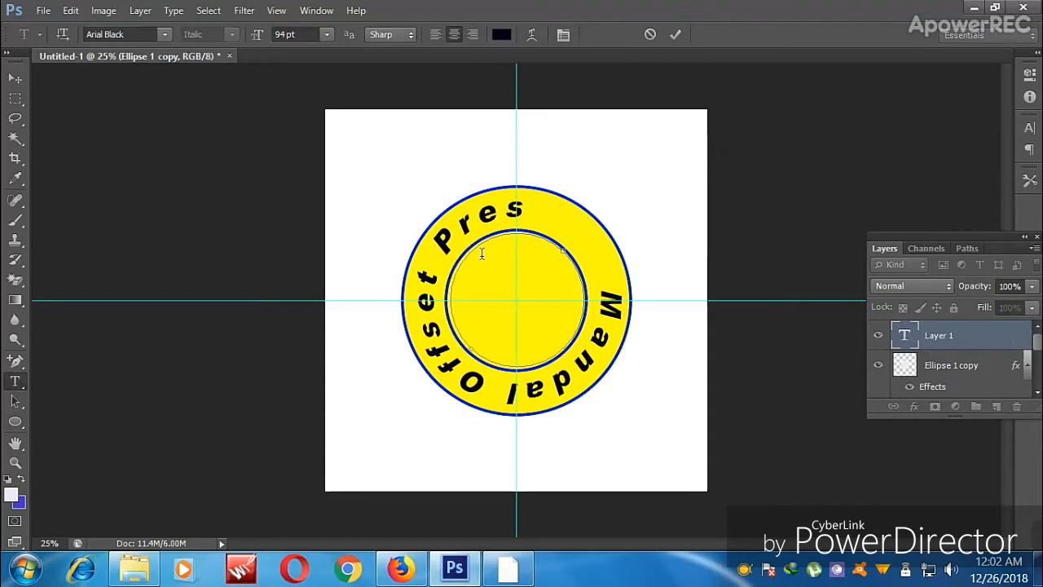
pyautogui.hotkey('ctrl', 'Return')
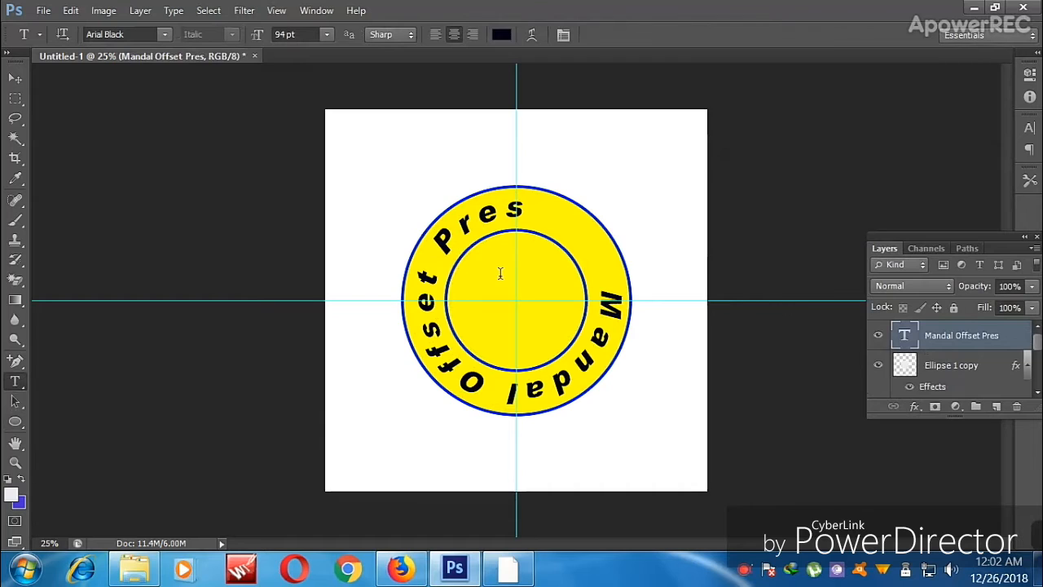
# Rotate the circular text clockwise around its centre with Free Transform so it arches over the upper half of the ring
pyautogui.press('v')
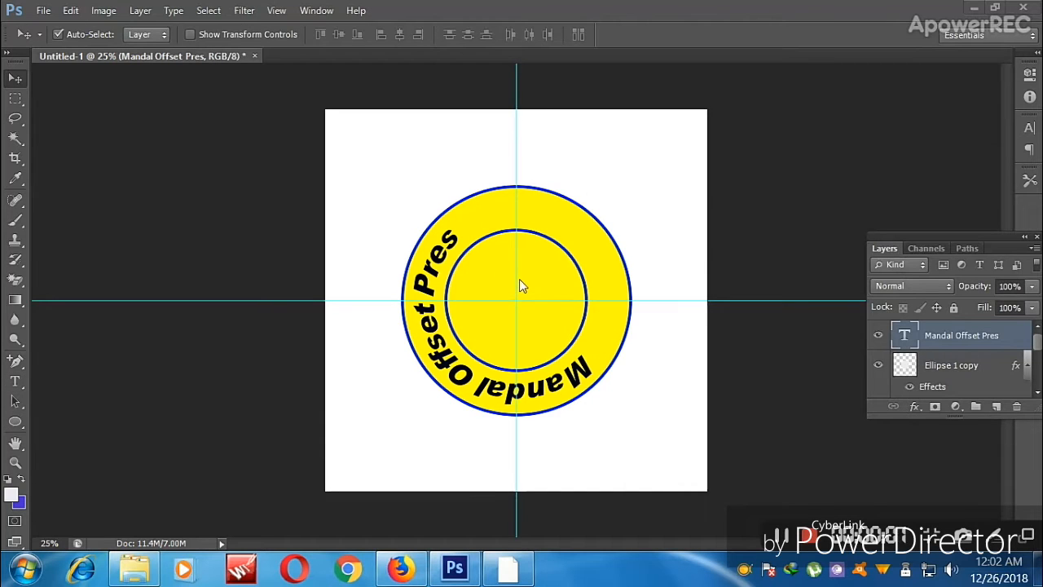
pyautogui.rightClick(434, 272)
pyautogui.click(444, 282)
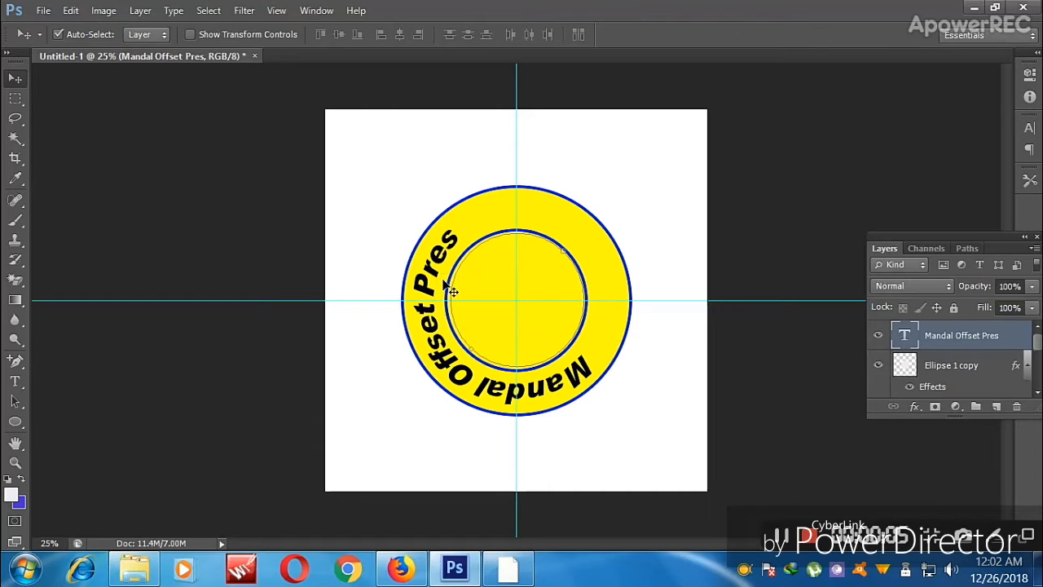
pyautogui.hotkey('ctrl', 't')
pyautogui.moveTo(611, 251); pyautogui.dragTo(610, 372)
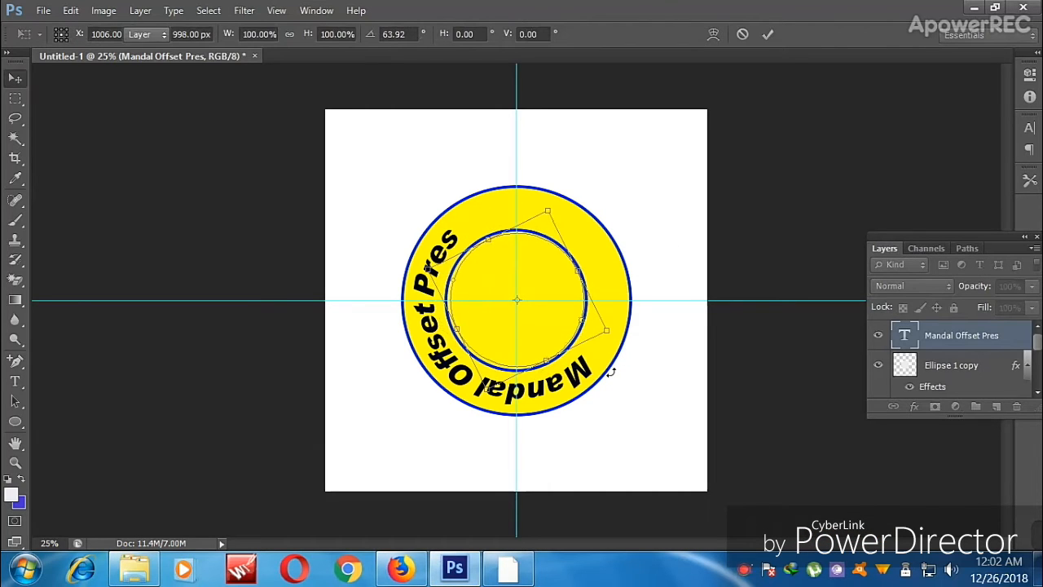
pyautogui.press('Escape')
pyautogui.hotkey('ctrl', 't')
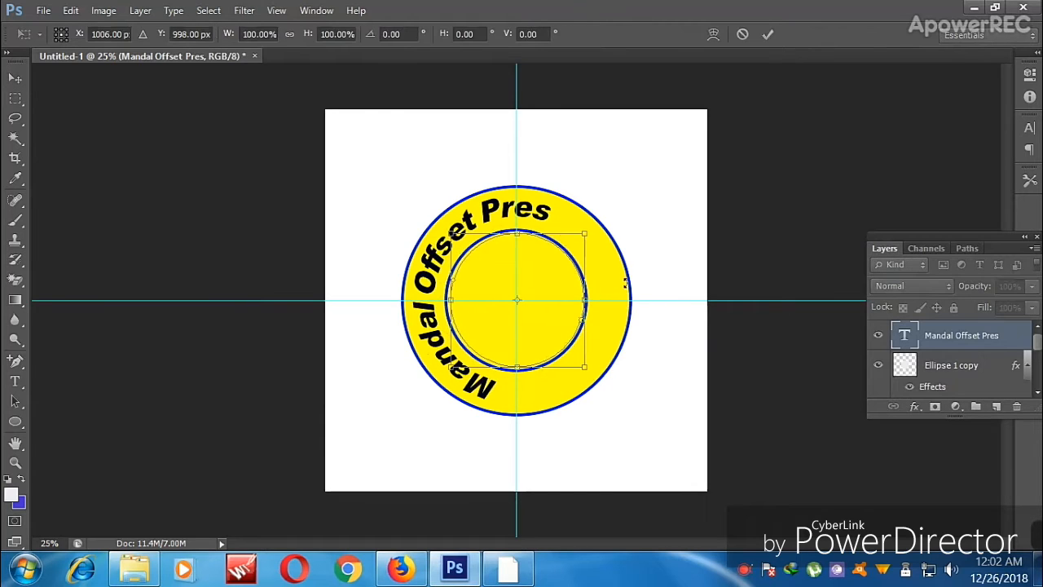
pyautogui.moveTo(625, 282); pyautogui.dragTo(581, 421)
pyautogui.press('Return')
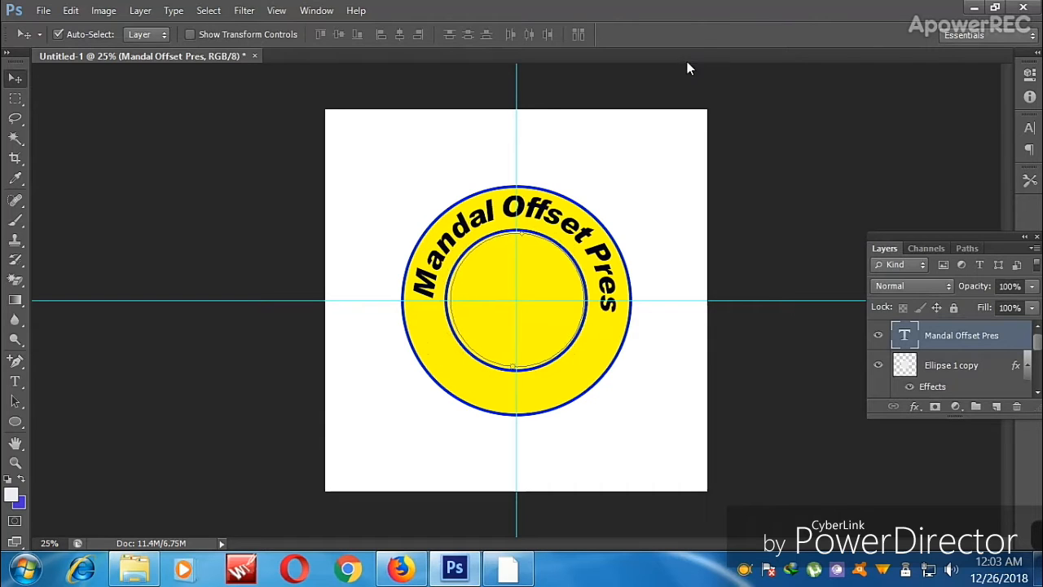
# Fine-tune the arched text's rotation until both ends are level, using a temporary horizontal guide just below the centre, and remove that guide
pyautogui.hotkey('ctrl', 'r')
pyautogui.moveTo(674, 72); pyautogui.dragTo(668, 317)
pyautogui.hotkey('ctrl', 't')
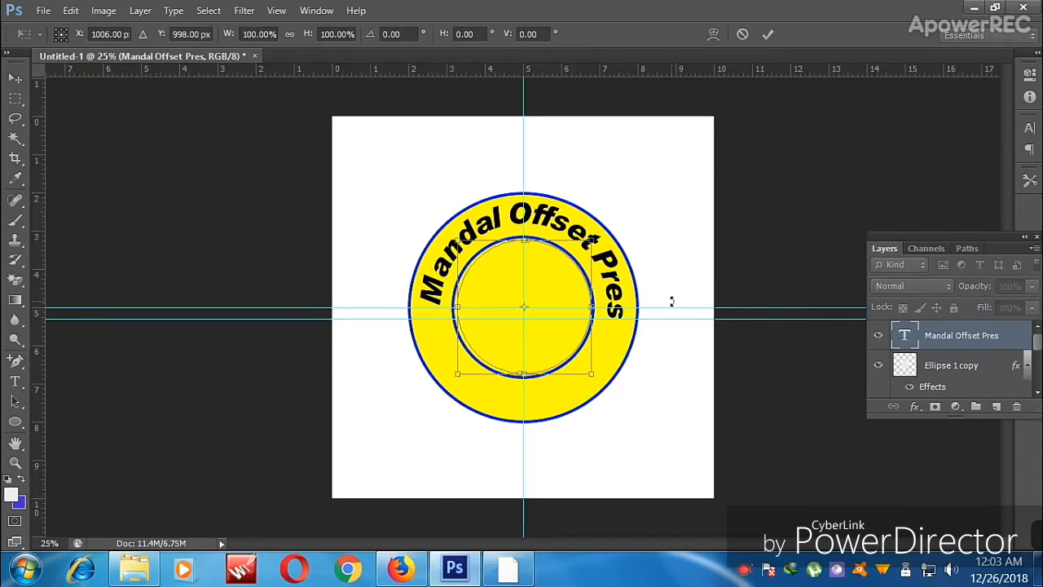
pyautogui.moveTo(675, 284); pyautogui.dragTo(661, 270)
pyautogui.press('Return')
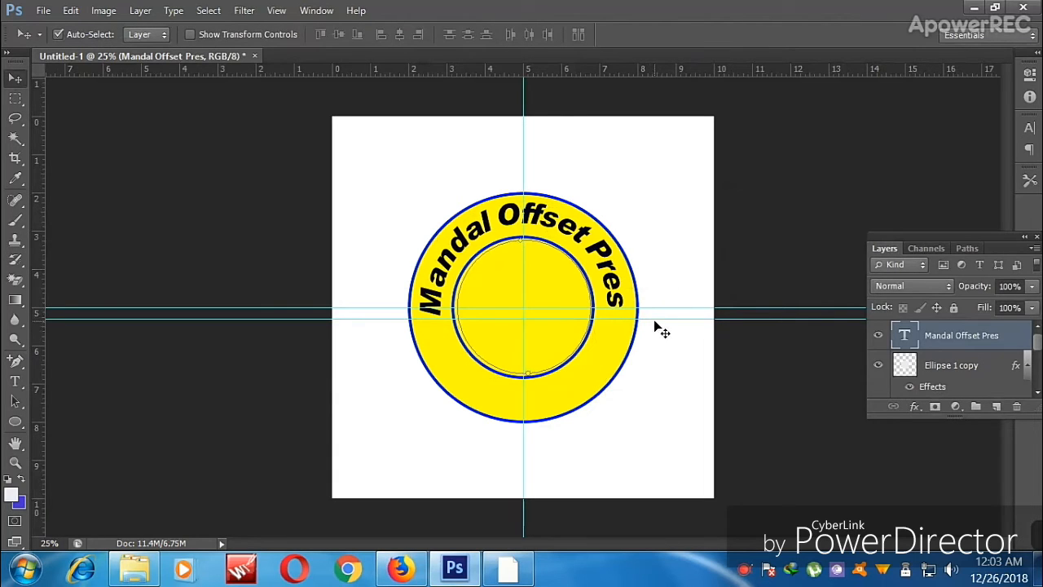
pyautogui.hotkey('ctrl', 't')
pyautogui.moveTo(668, 302); pyautogui.dragTo(668, 300)
pyautogui.press('Return')
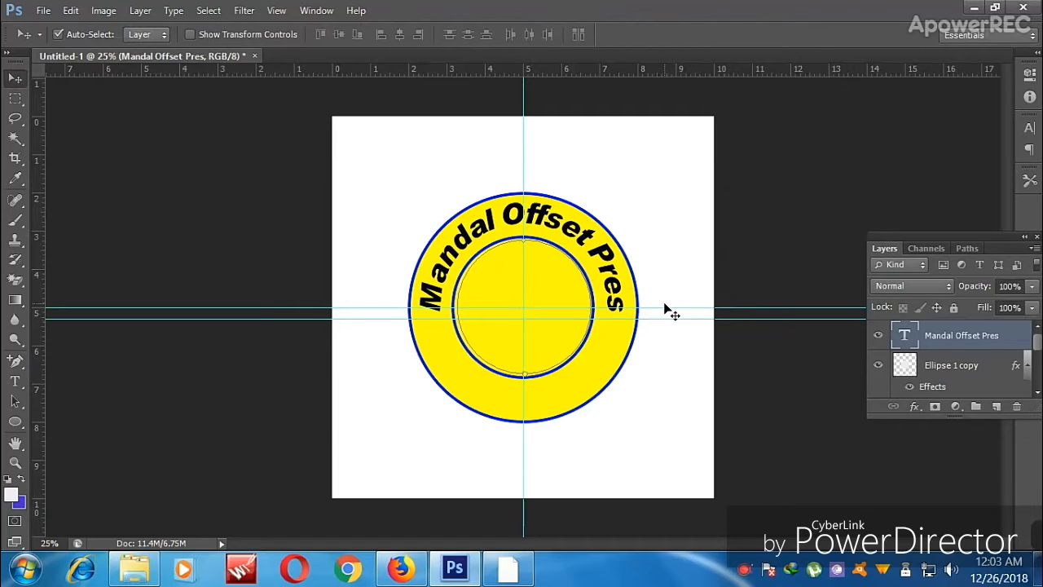
pyautogui.moveTo(658, 318); pyautogui.dragTo(681, 23)
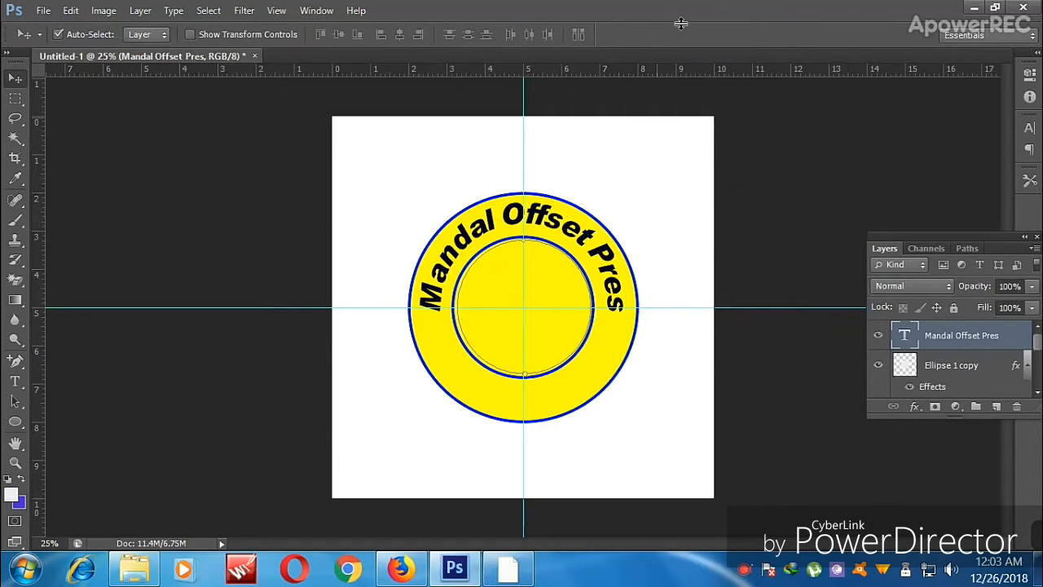
# Duplicate the arched "Mandal Offset Pres" text layer, placing the copy about 1.1 in straight below the original
pyautogui.rightClick(512, 216)
pyautogui.click(525, 220)
pyautogui.moveTo(522, 220); pyautogui.dragTo(522, 261)
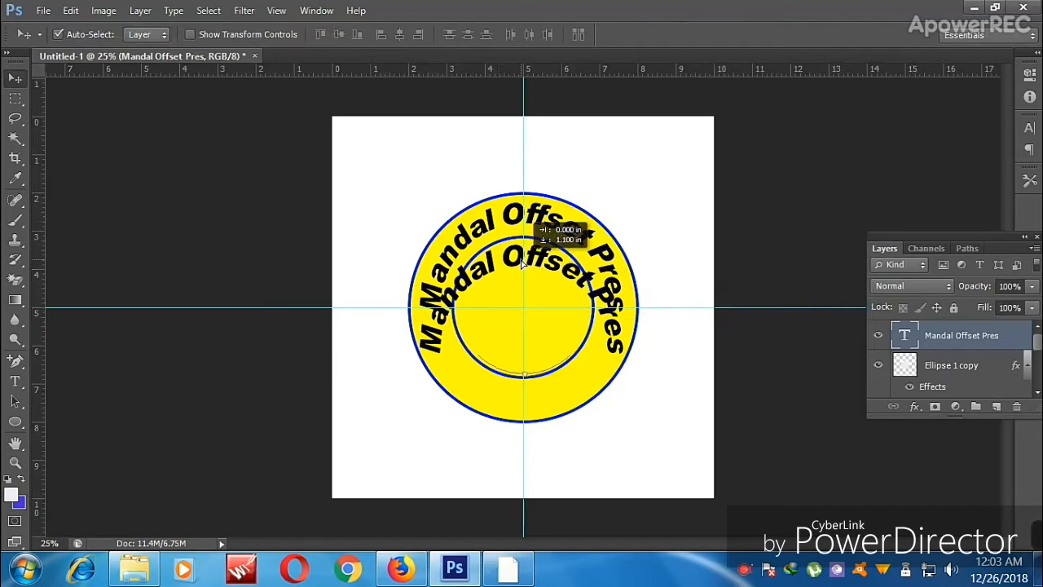
# Try flipping the copied text horizontally and rotating it 90° clockwise with Free Transform, and undo that transform
pyautogui.hotkey('ctrl', 't')
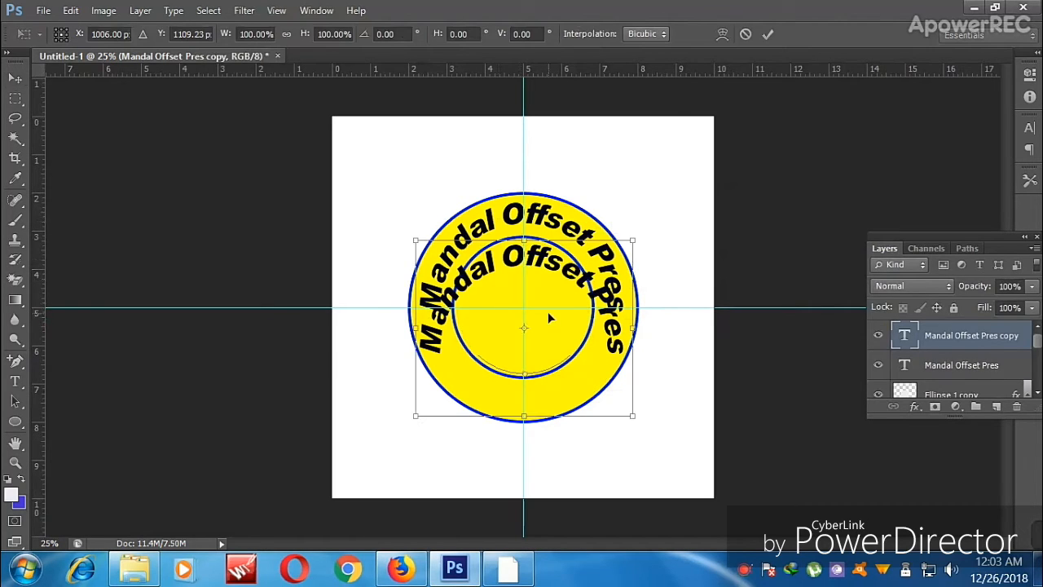
pyautogui.rightClick(550, 318)
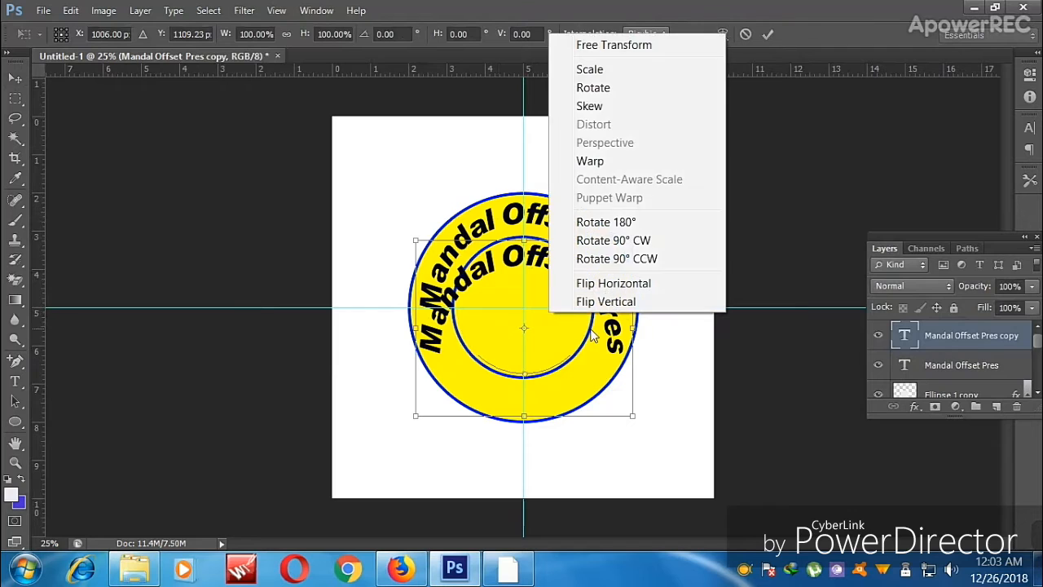
pyautogui.click(612, 284)
pyautogui.rightClick(594, 330)
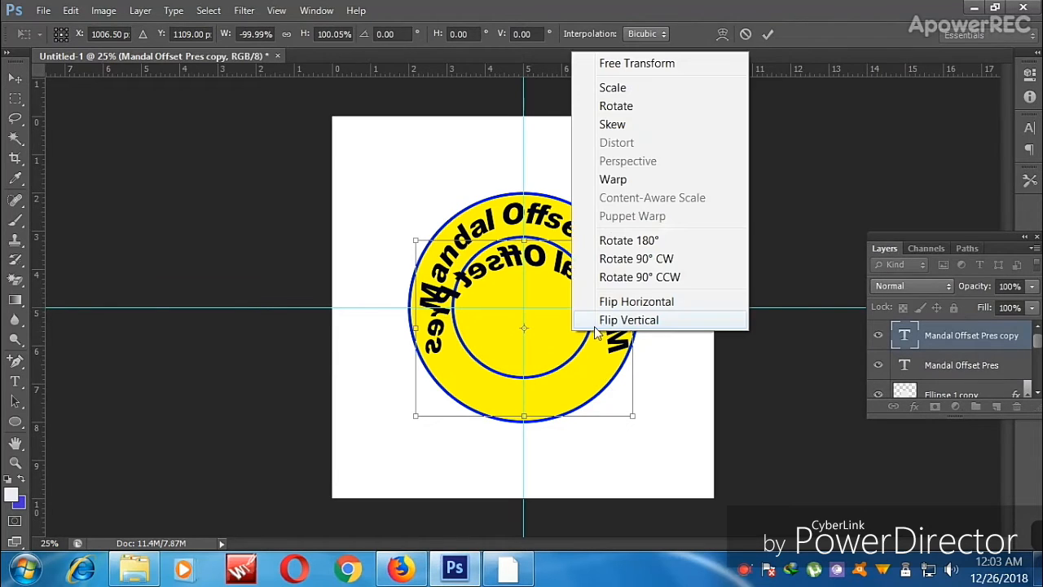
pyautogui.click(647, 265)
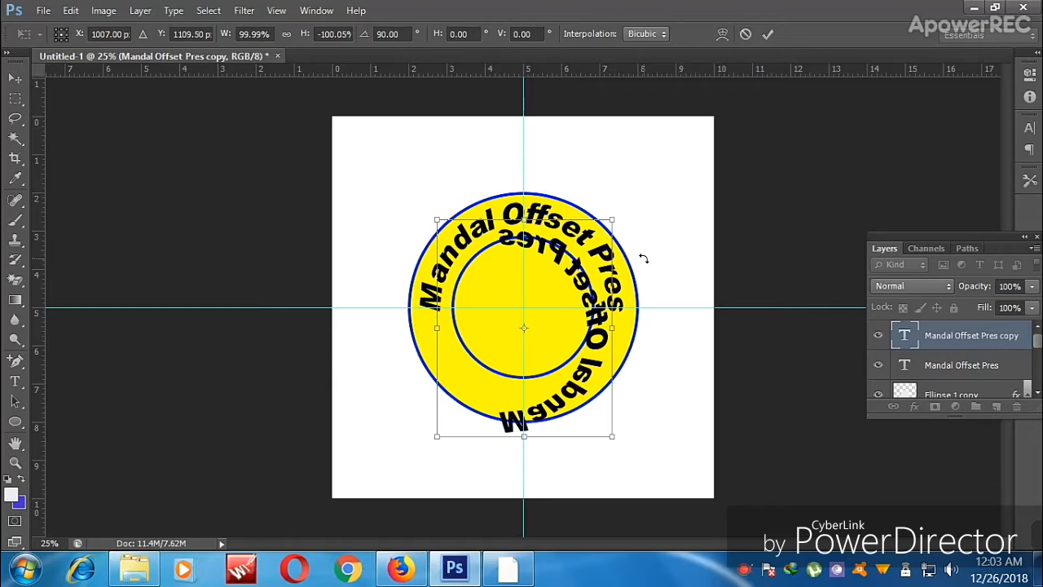
pyautogui.press('Return')
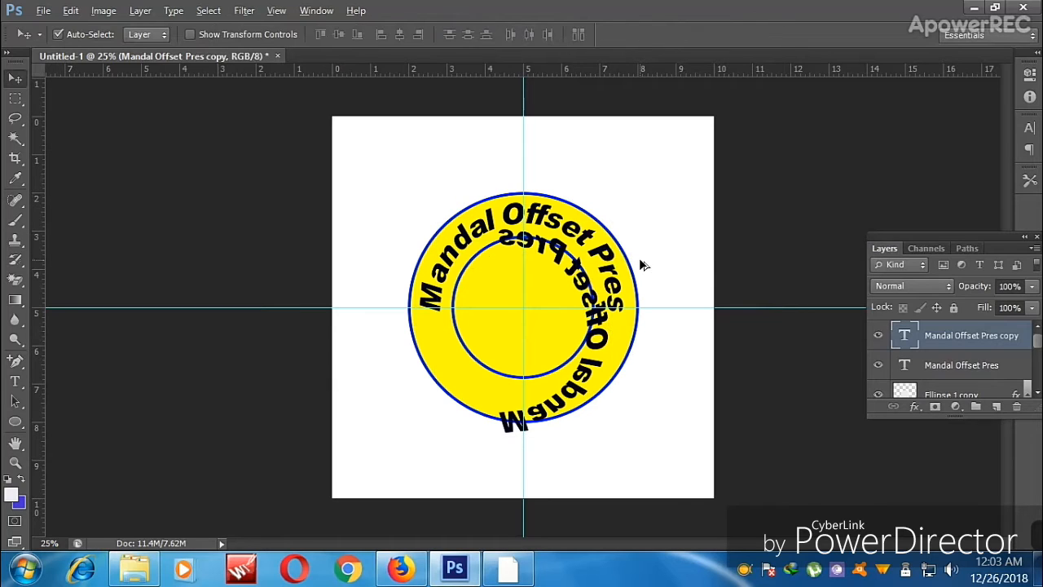
pyautogui.hotkey('ctrl', 'z')
# Flip the copied text's circular path horizontally and rotate it 90° counter-clockwise using Free Transform Path
pyautogui.hotkey('ctrl', 't')
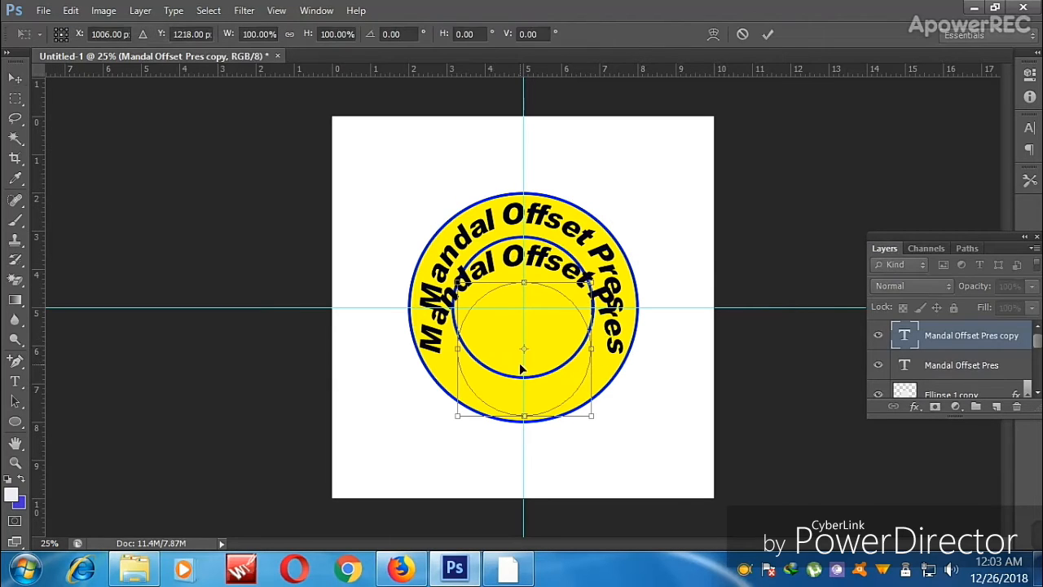
pyautogui.rightClick(544, 364)
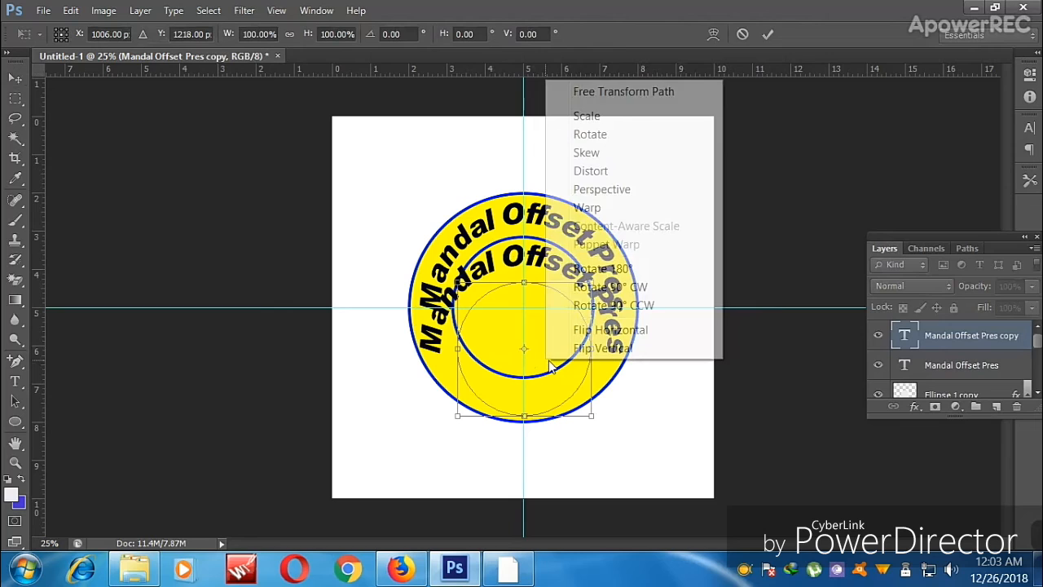
pyautogui.click(607, 331)
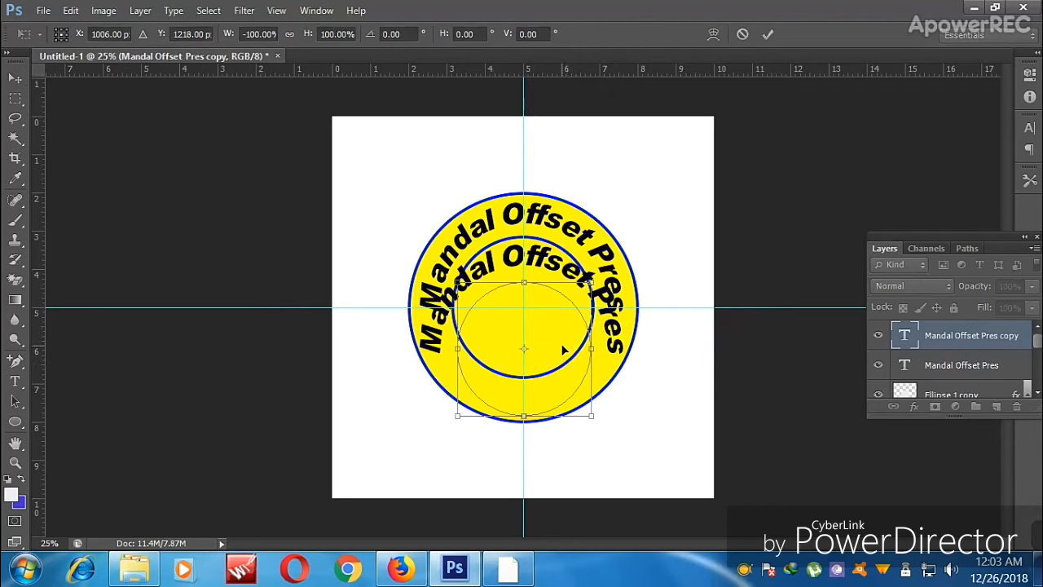
pyautogui.rightClick(562, 349)
pyautogui.click(632, 290)
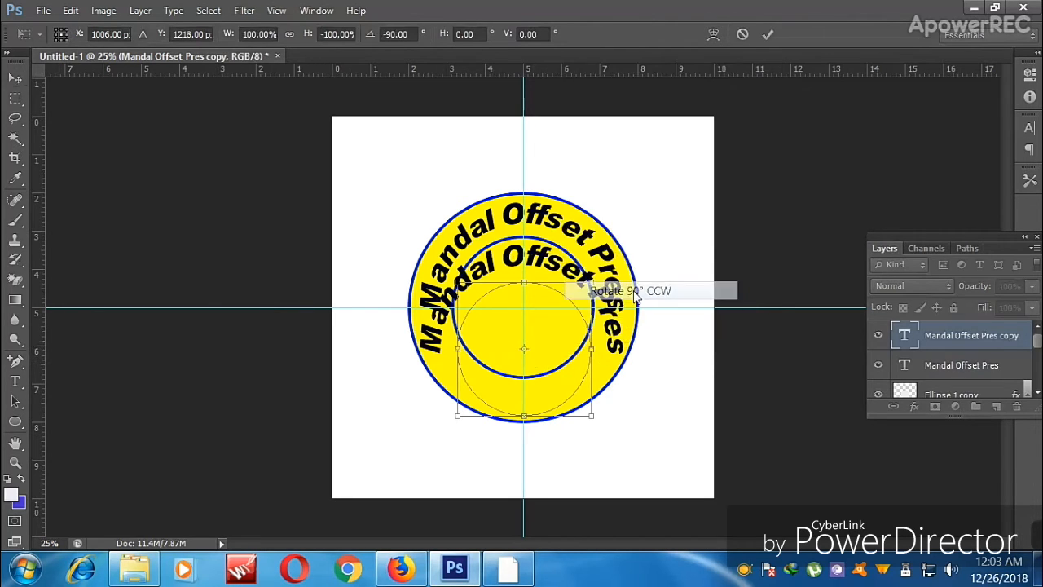
pyautogui.press('Return')
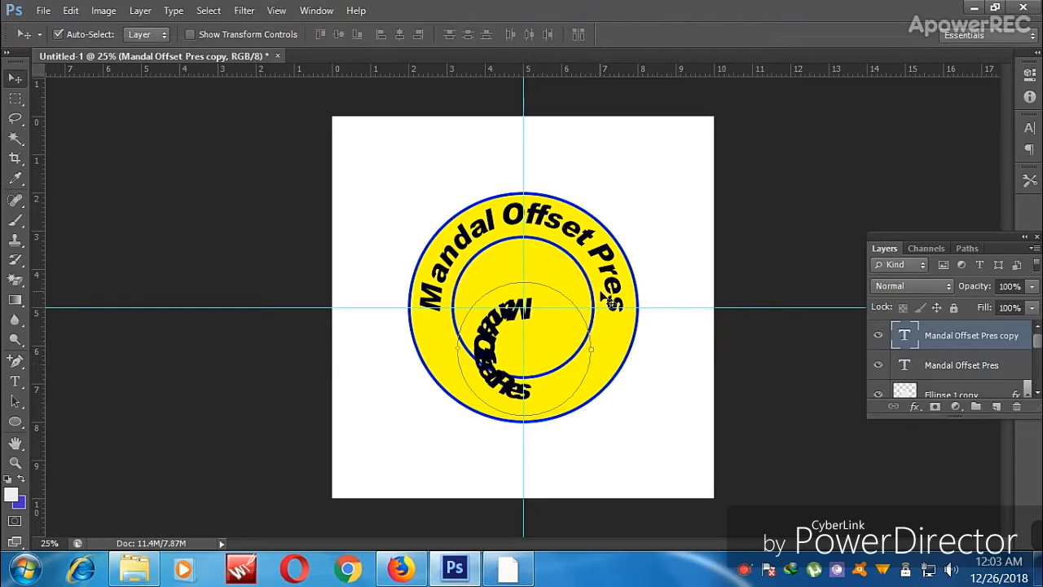
# Rotate the copied text's path by about -90.16° and move it so it is centred on the guide intersection
pyautogui.hotkey('ctrl', 't')
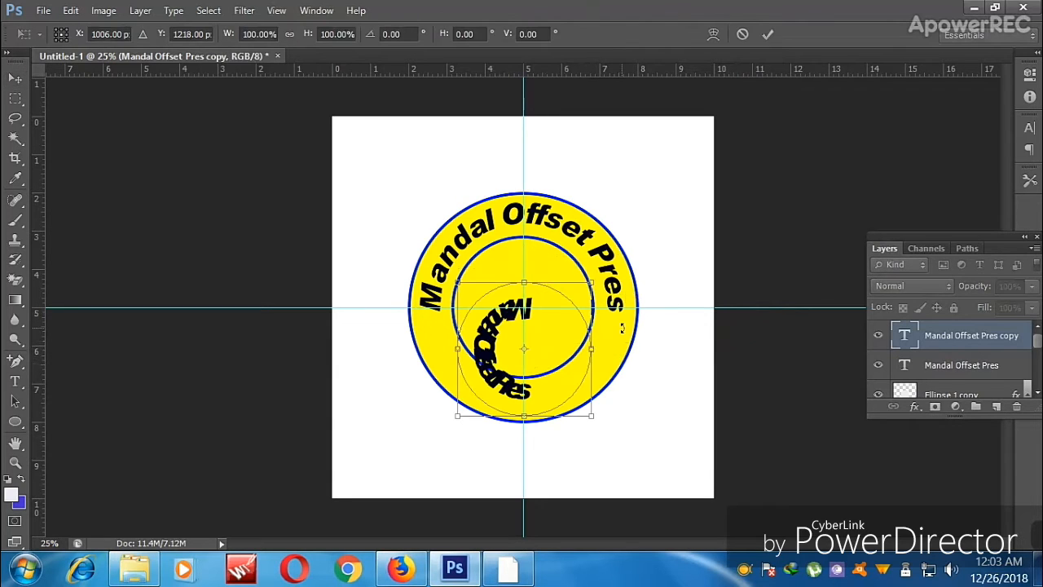
pyautogui.moveTo(621, 327); pyautogui.dragTo(522, 174)
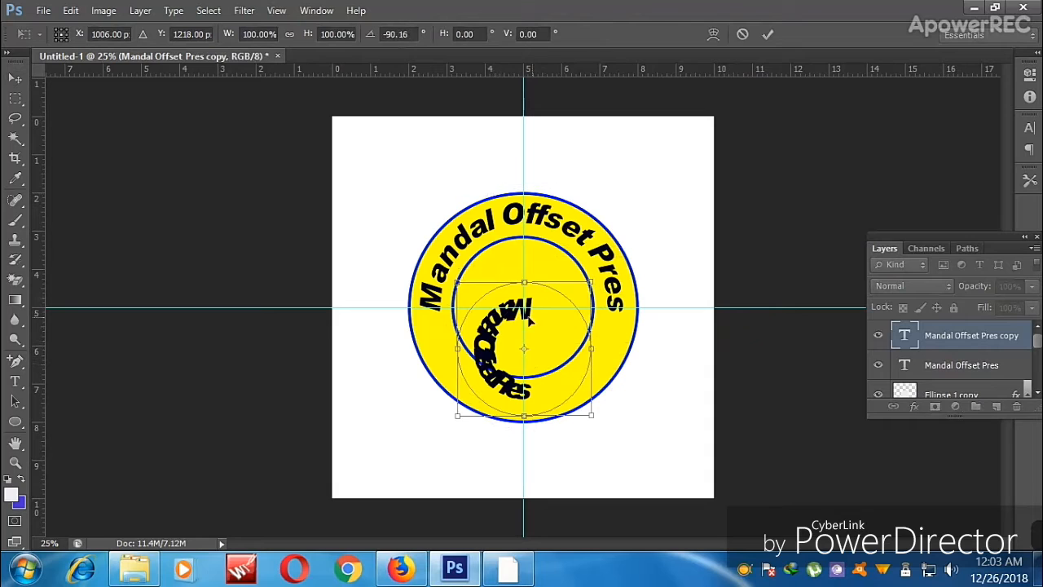
pyautogui.moveTo(542, 313); pyautogui.dragTo(541, 278)
pyautogui.press('Down')
pyautogui.press('Down')
pyautogui.press('Down')
pyautogui.press('Down')
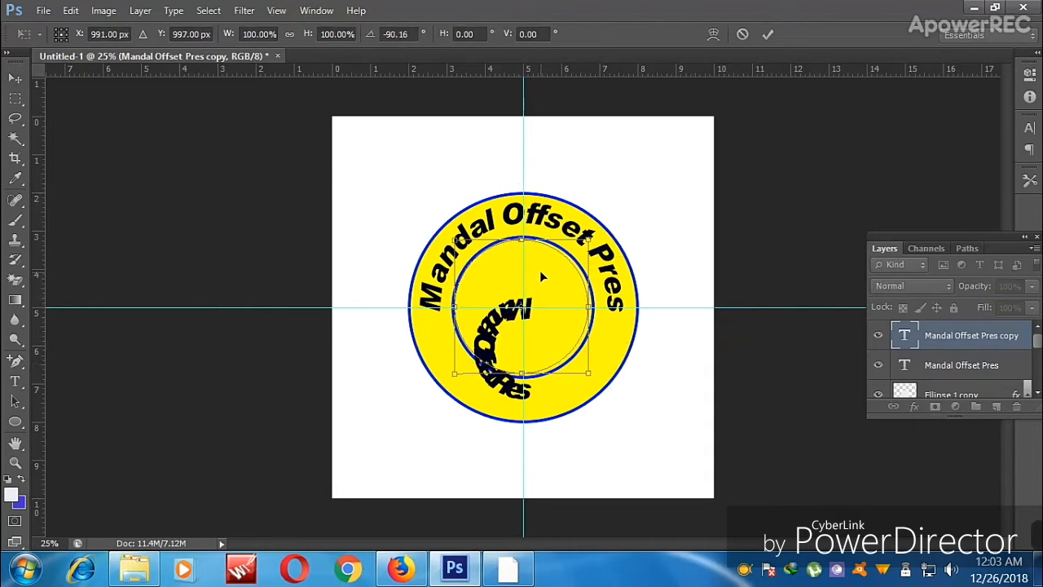
pyautogui.press('Right')
pyautogui.press('Right')
pyautogui.press('Right')
pyautogui.press('Right')
pyautogui.press('Return')
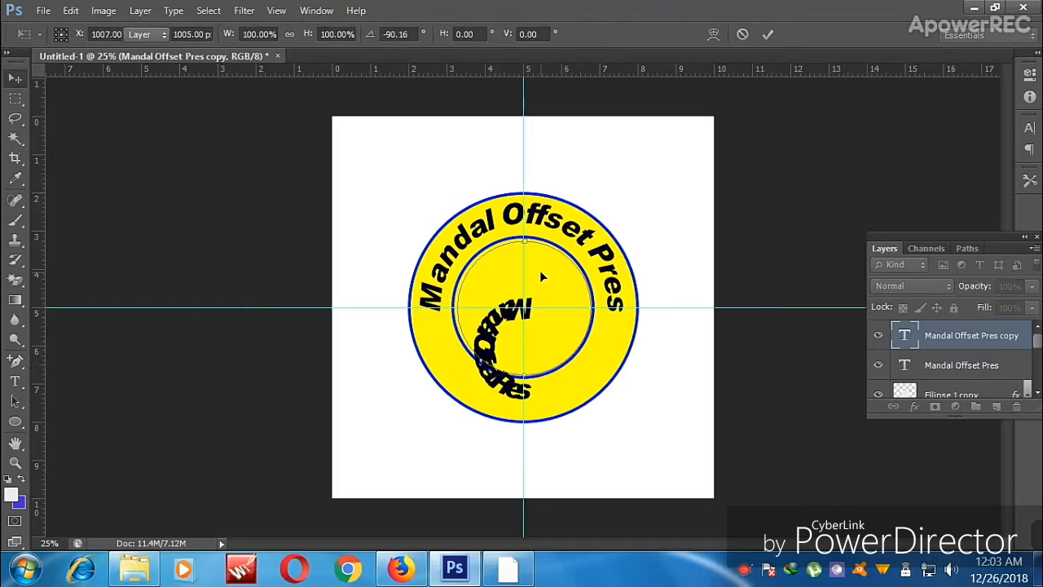
# Replace the copied text with "Birgunj - 11" and loosen its letter spacing until the characters no longer overlap
pyautogui.press('t')
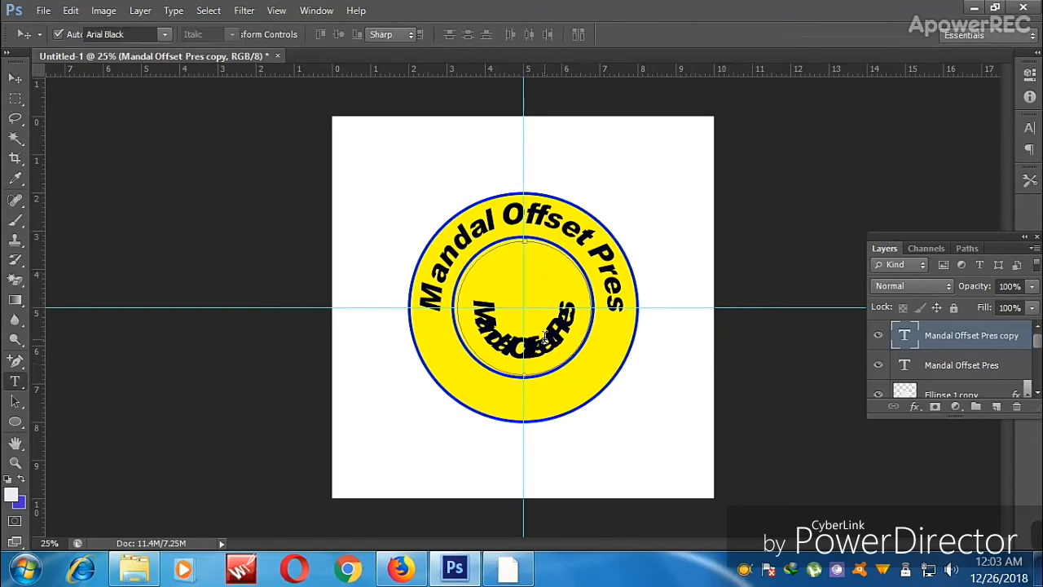
pyautogui.click(545, 336)
pyautogui.hotkey('ctrl', 'a')
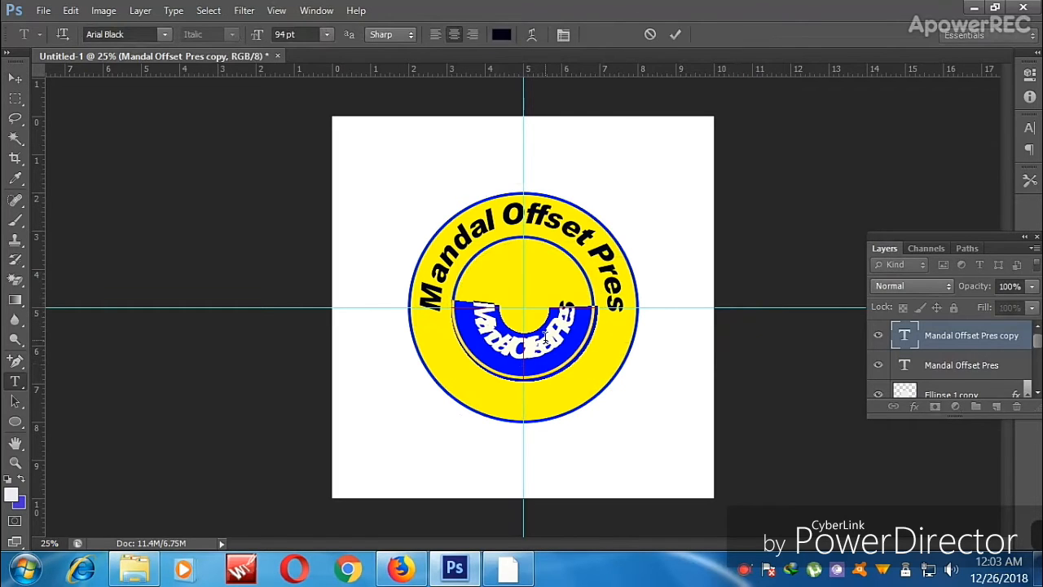
pyautogui.write('Big')
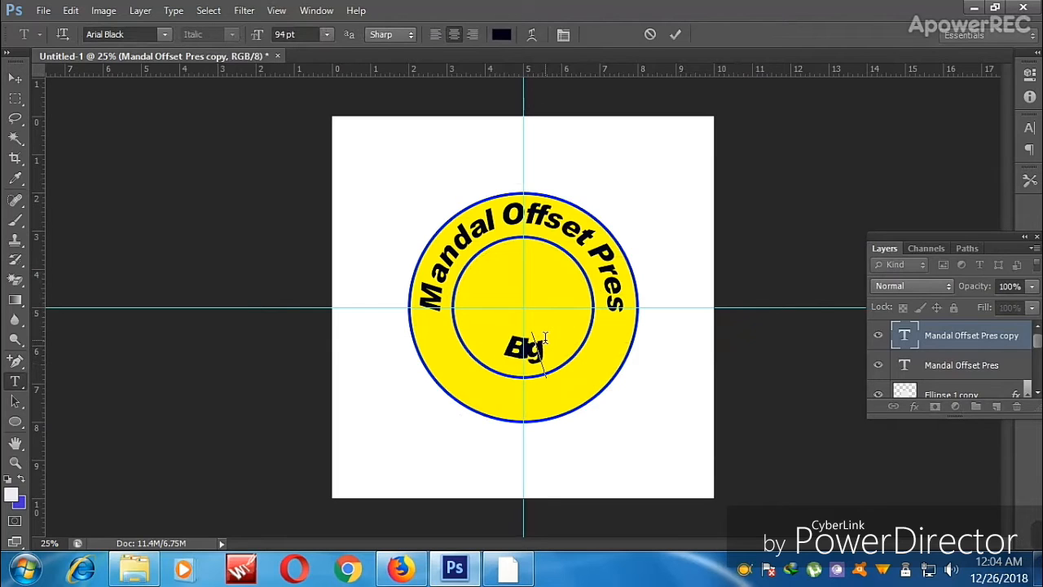
pyautogui.write('unj')
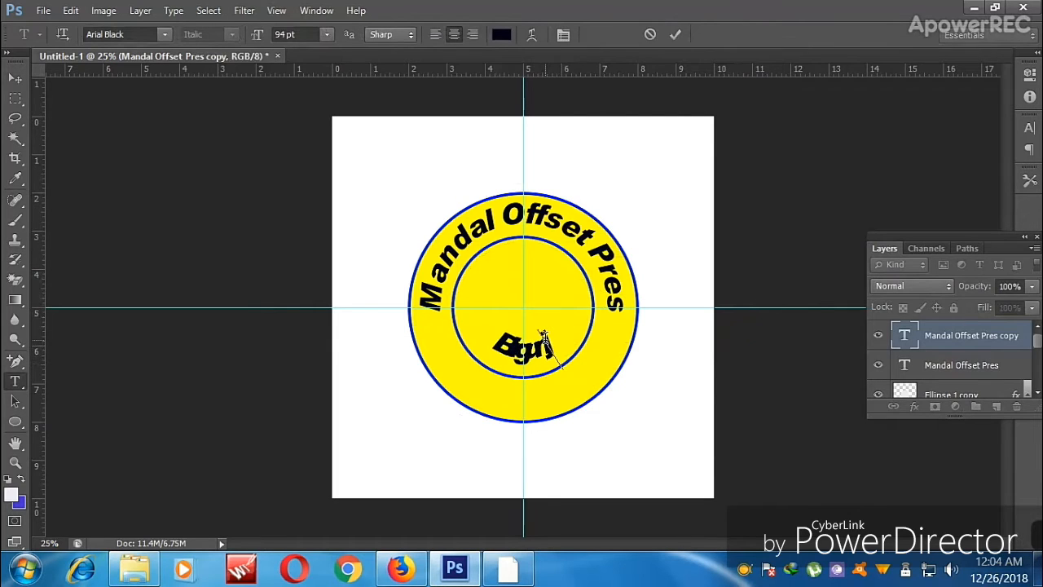
pyautogui.write('-')
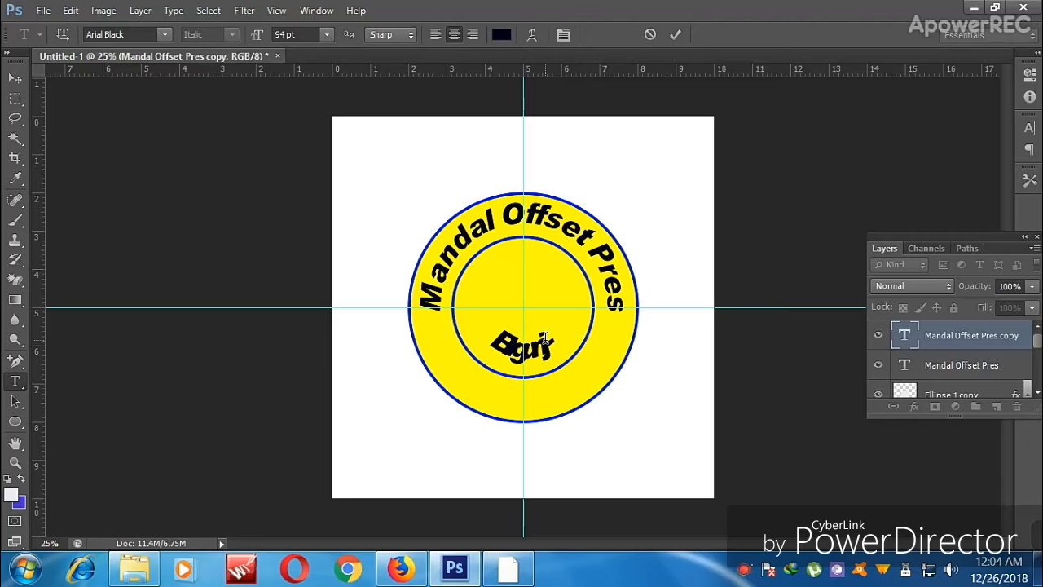
pyautogui.write('17')
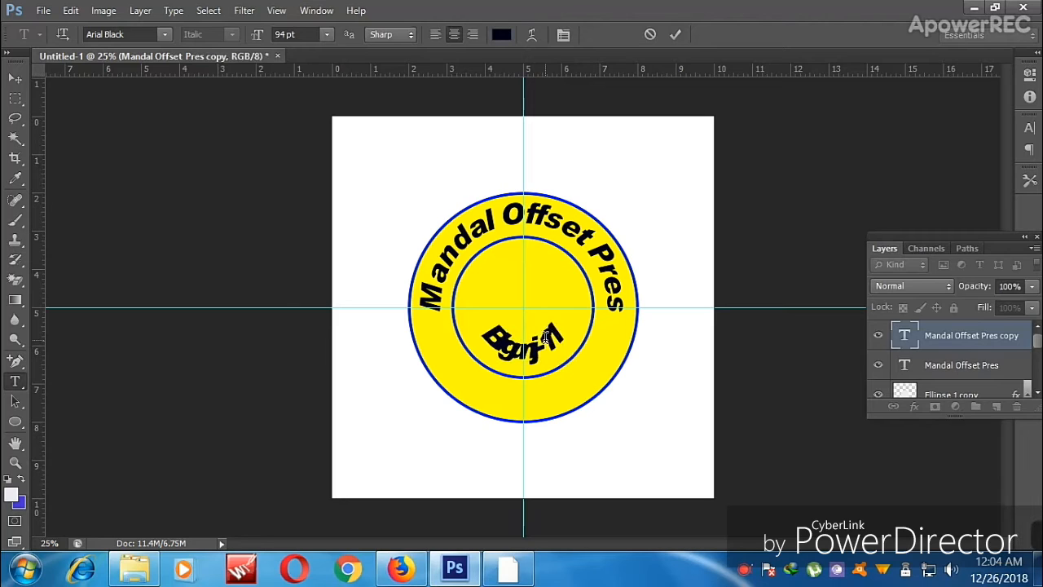
pyautogui.hotkey('ctrl', 'Return')
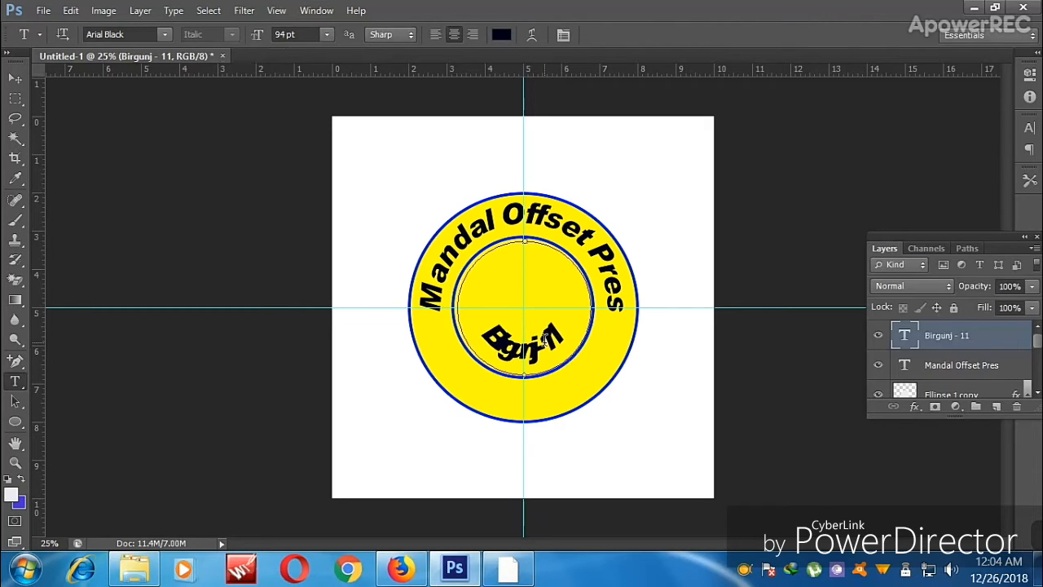
pyautogui.tripleClick(543, 342)
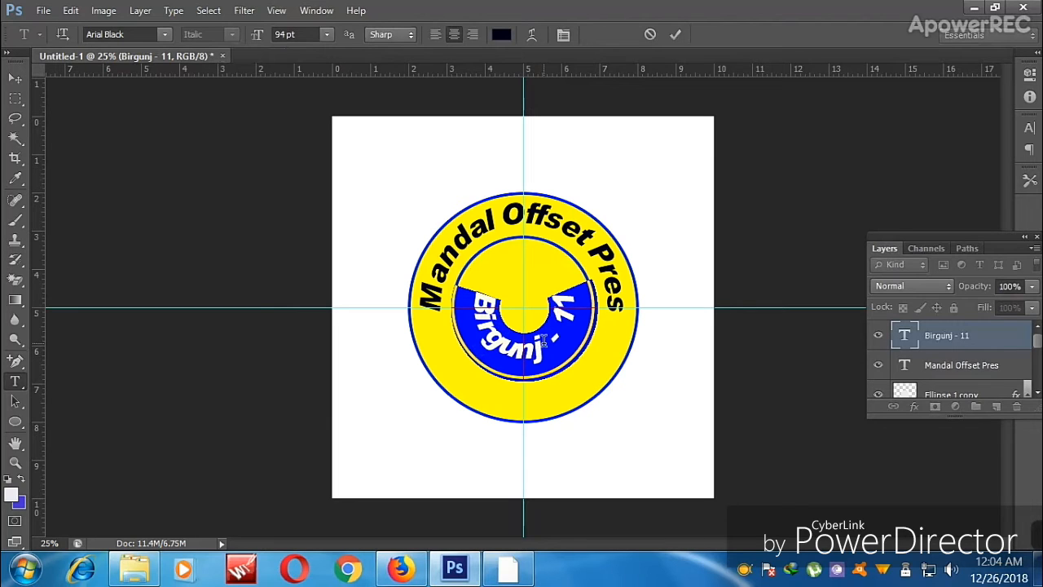
pyautogui.hotkey('ctrl', 'Return')
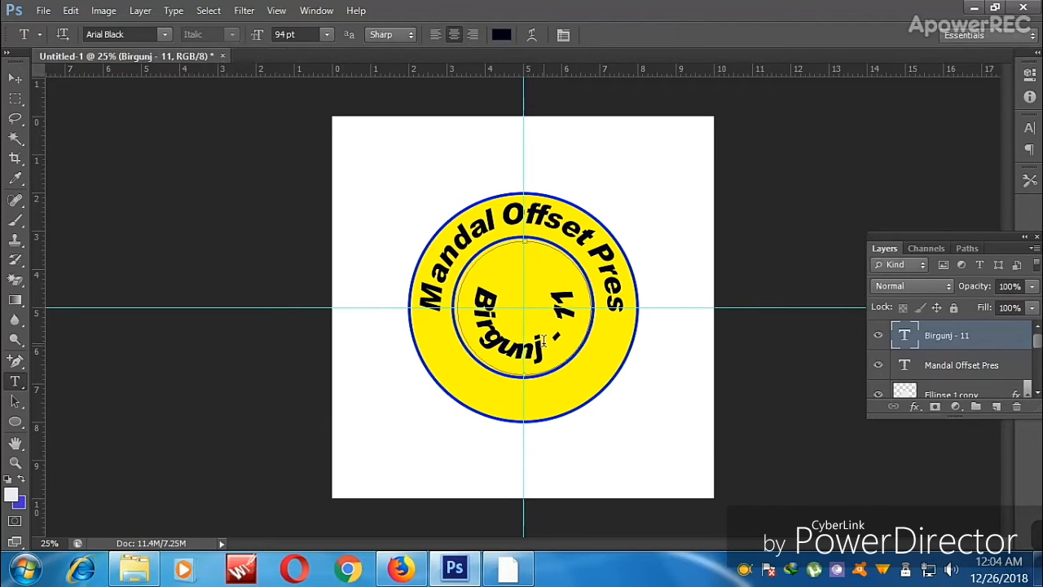
# Enlarge the "Birgunj - 11" text path about its centre to 156.57%, and again to 103.65%, to bring it into the lower yellow ring
pyautogui.hotkey('ctrl', 't')
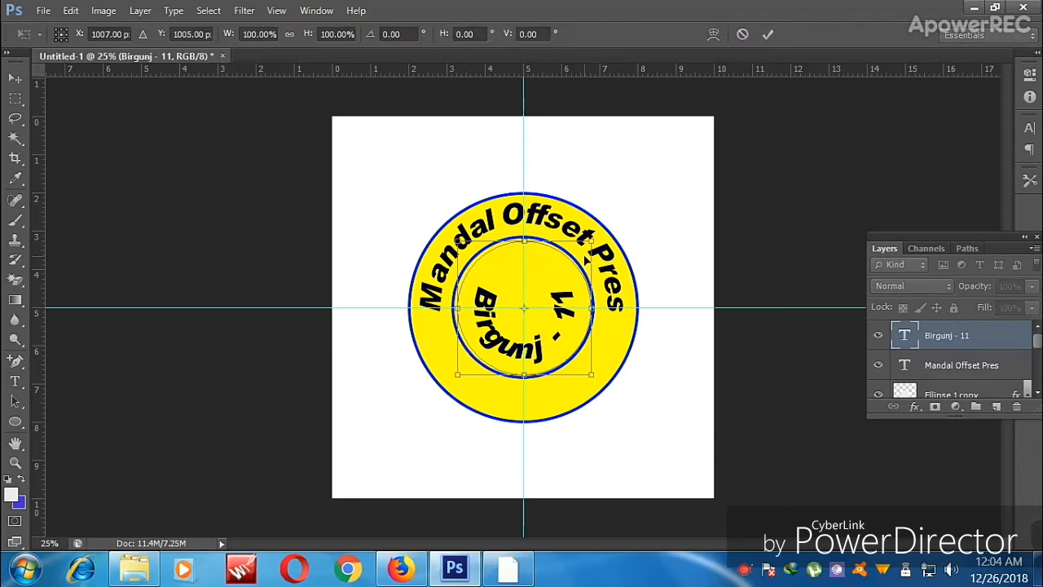
pyautogui.moveTo(590, 240); pyautogui.dragTo(630, 205)
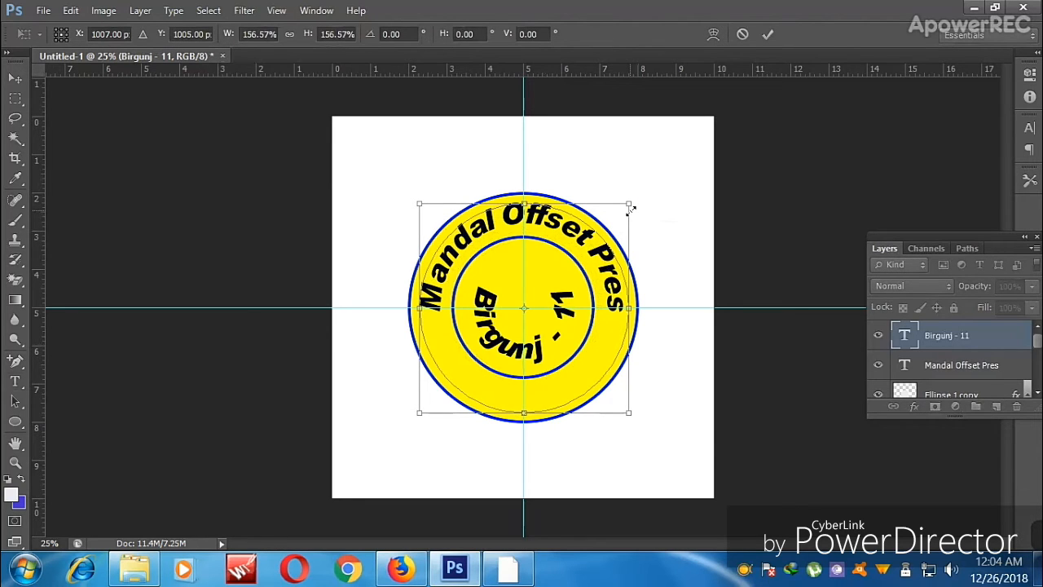
pyautogui.press('t')
pyautogui.press('Return')
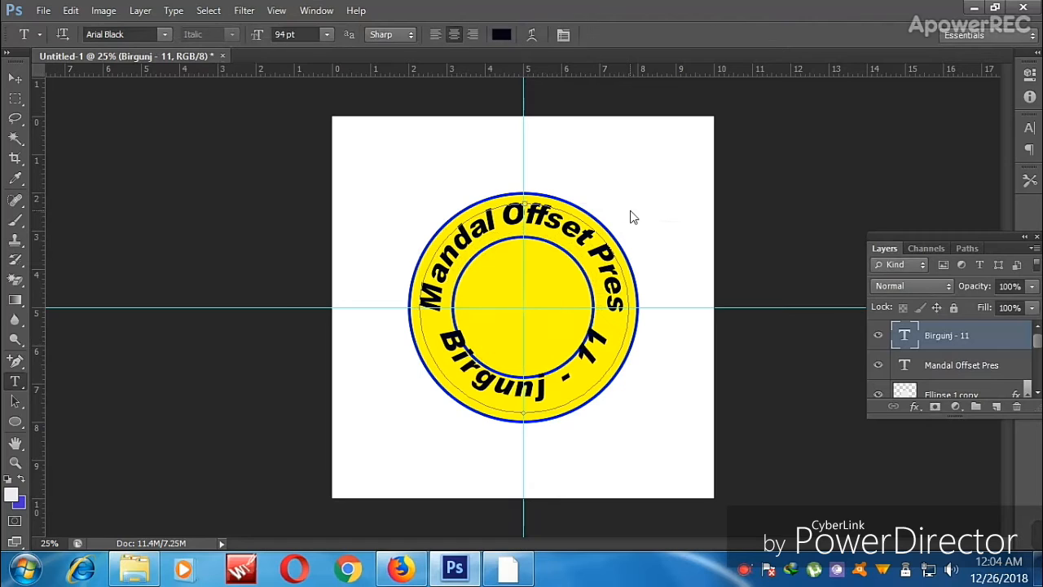
pyautogui.press('v')
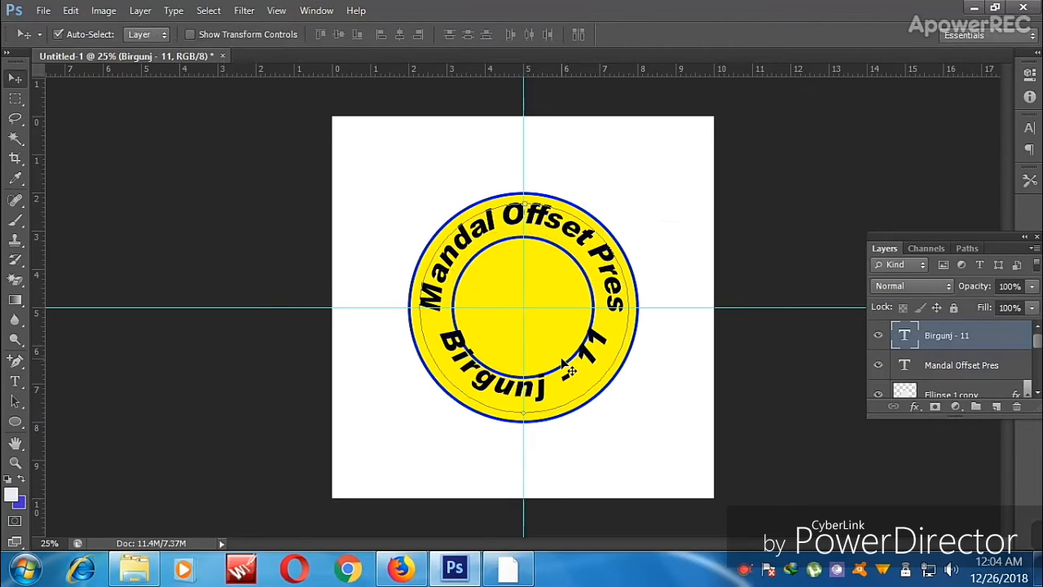
pyautogui.hotkey('ctrl', 't')
pyautogui.moveTo(633, 198); pyautogui.dragTo(634, 198)
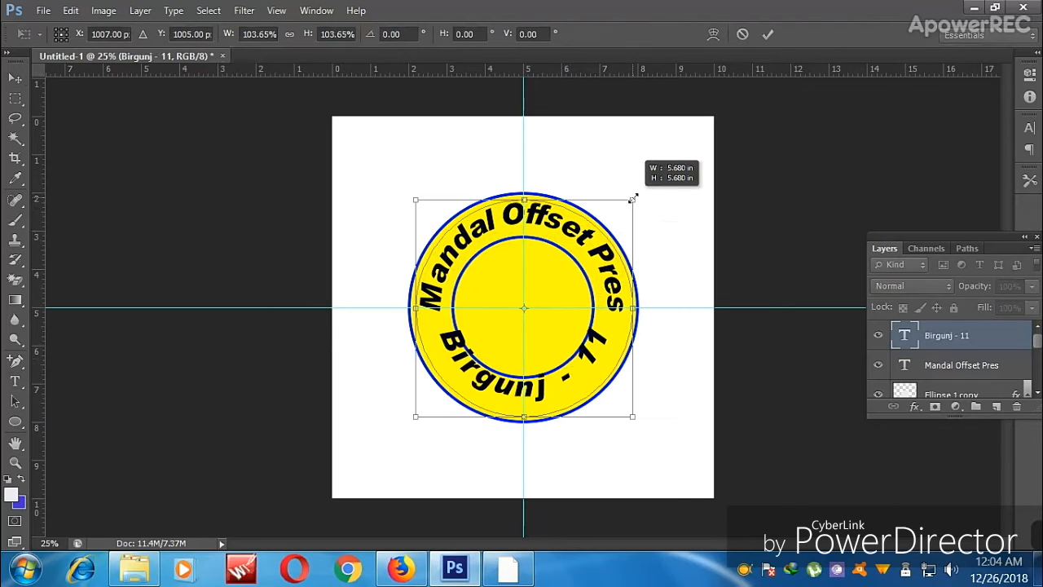
pyautogui.press('Return')
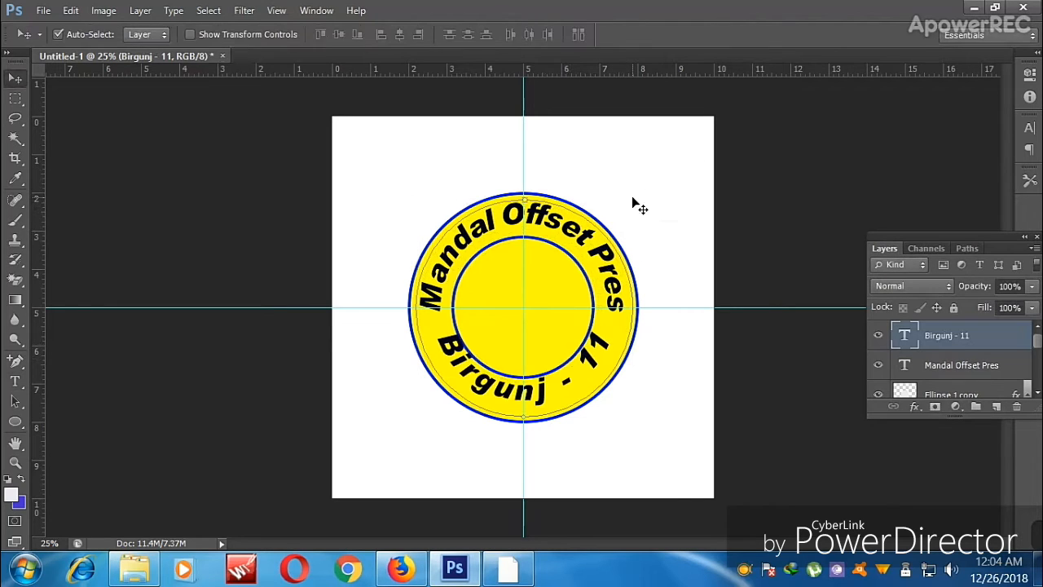
# Move the "Birgunj - 11" text slightly down so it clears the inner circle's outline, keeping the inner circle in place
pyautogui.moveTo(559, 322); pyautogui.dragTo(557, 325)
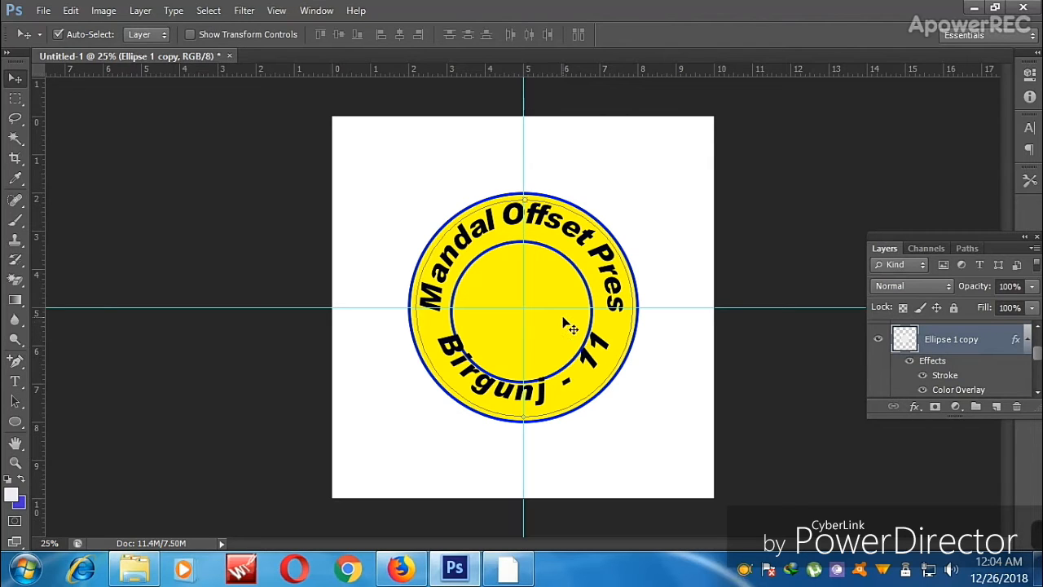
pyautogui.hotkey('ctrl', 'z')
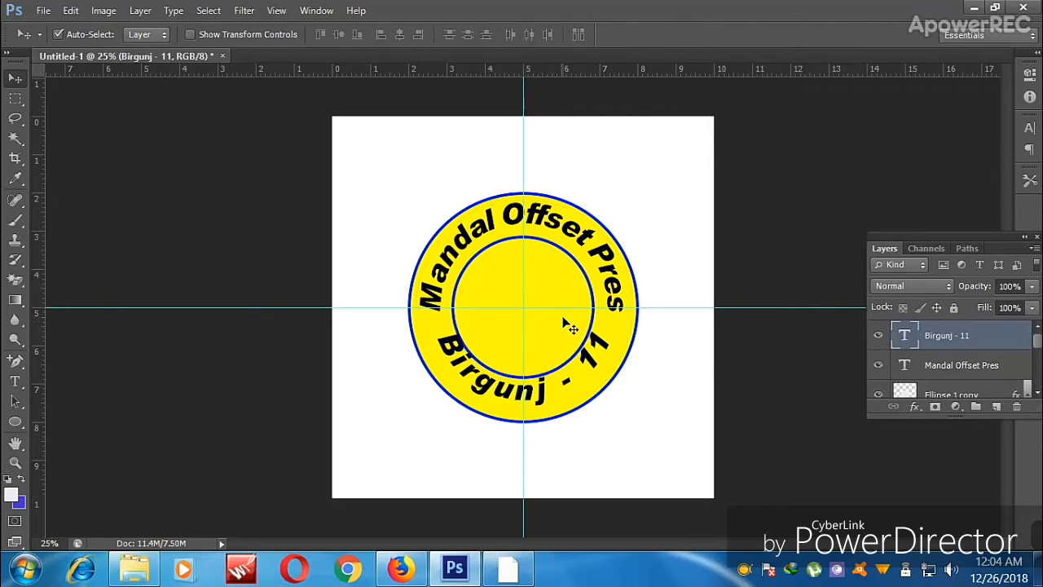
pyautogui.rightClick(553, 399)
pyautogui.click(553, 401)
pyautogui.moveTo(544, 387); pyautogui.dragTo(542, 394)
# Tighten the letter spacing of the whole "Birgunj - 11" text slightly
pyautogui.press('t')
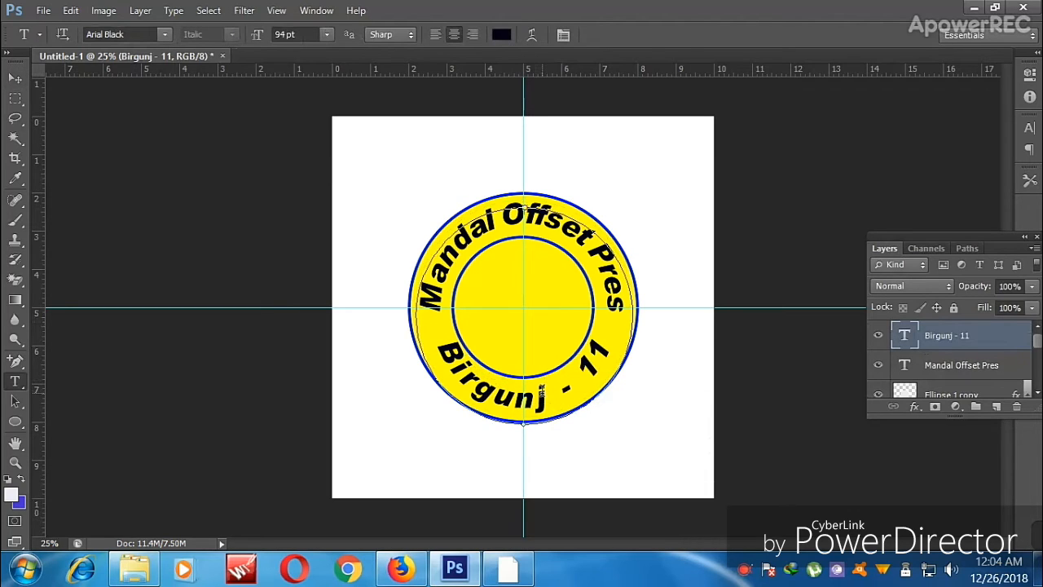
pyautogui.click(540, 391)
pyautogui.hotkey('ctrl', 'a')
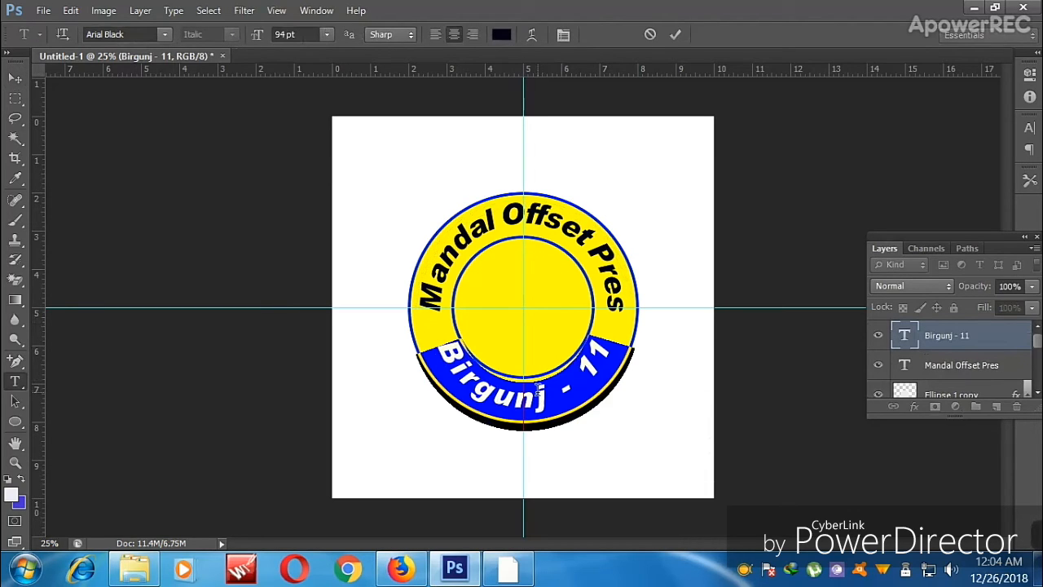
pyautogui.hotkey('alt', 'Left')
pyautogui.hotkey('alt', 'Left')
pyautogui.hotkey('alt', 'Left')
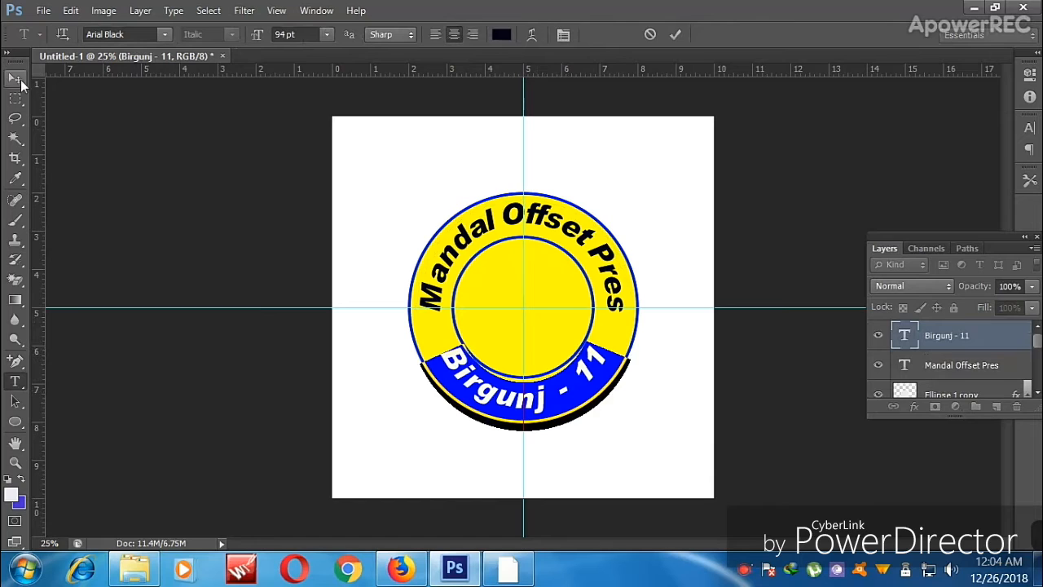
# Draw a small star custom shape, about 120 by 114 px, in the yellow ring below the "M" of "Mandal"
pyautogui.click(15, 77)
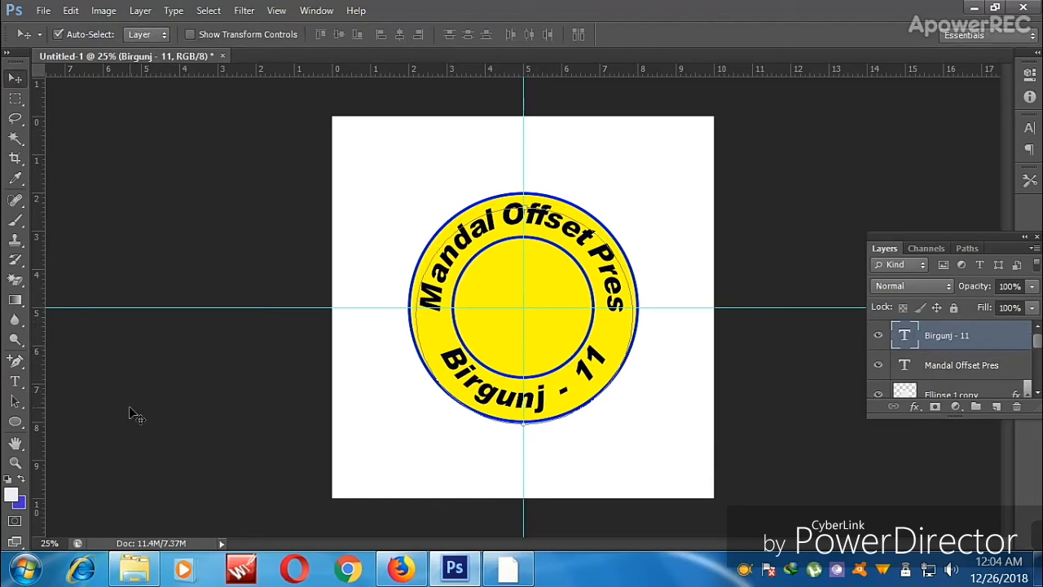
pyautogui.click(14, 422)
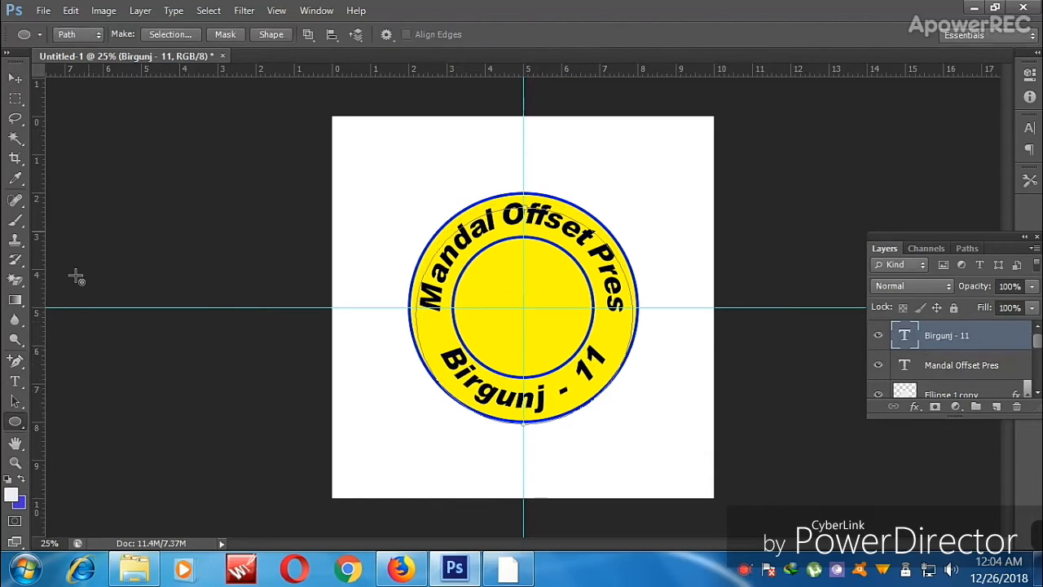
pyautogui.click(92, 36)
pyautogui.click(80, 52)
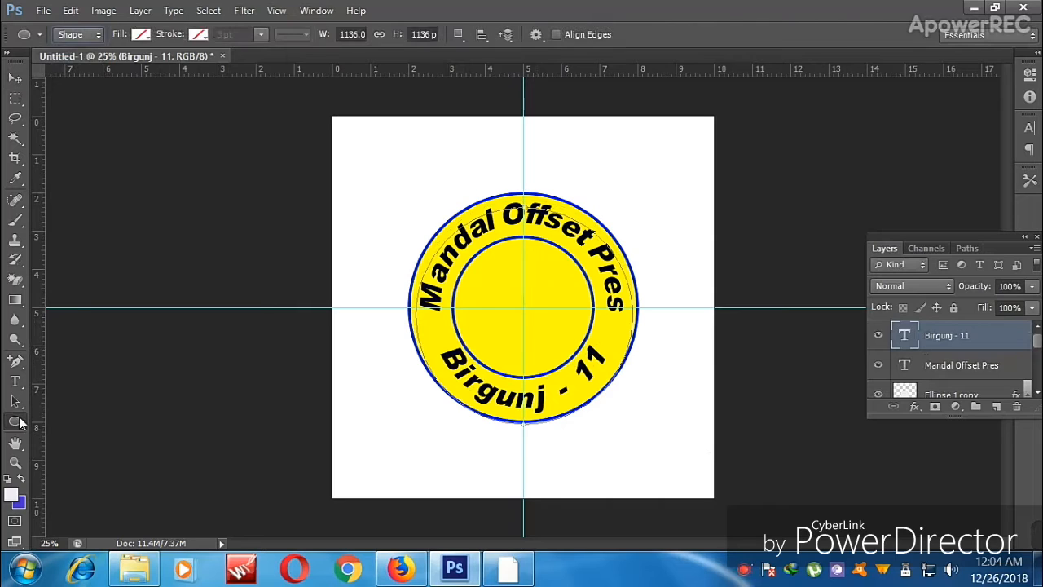
pyautogui.rightClick(19, 421)
pyautogui.click(69, 489)
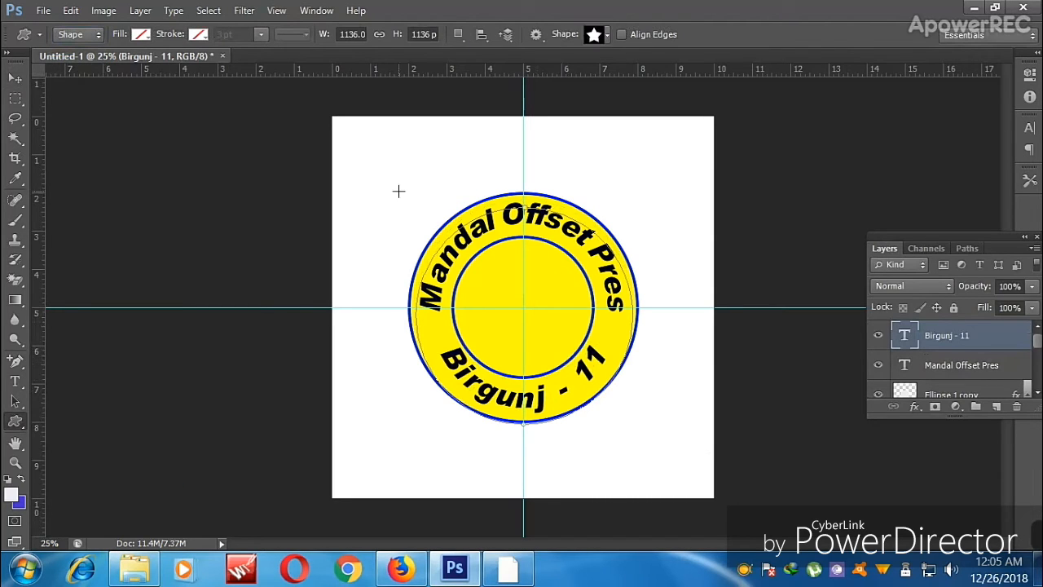
pyautogui.click(608, 34)
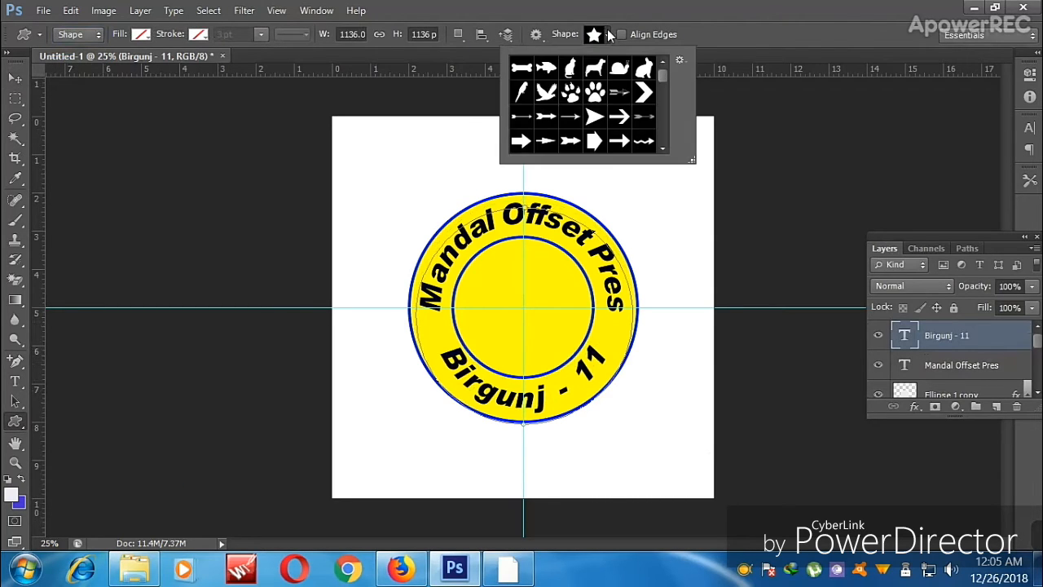
pyautogui.click(608, 34)
pyautogui.moveTo(426, 320)
pyautogui.mouseDown()
pyautogui.moveTo(444, 324)
pyautogui.moveTo(445, 339)
pyautogui.moveTo(438, 336)
pyautogui.mouseUp()
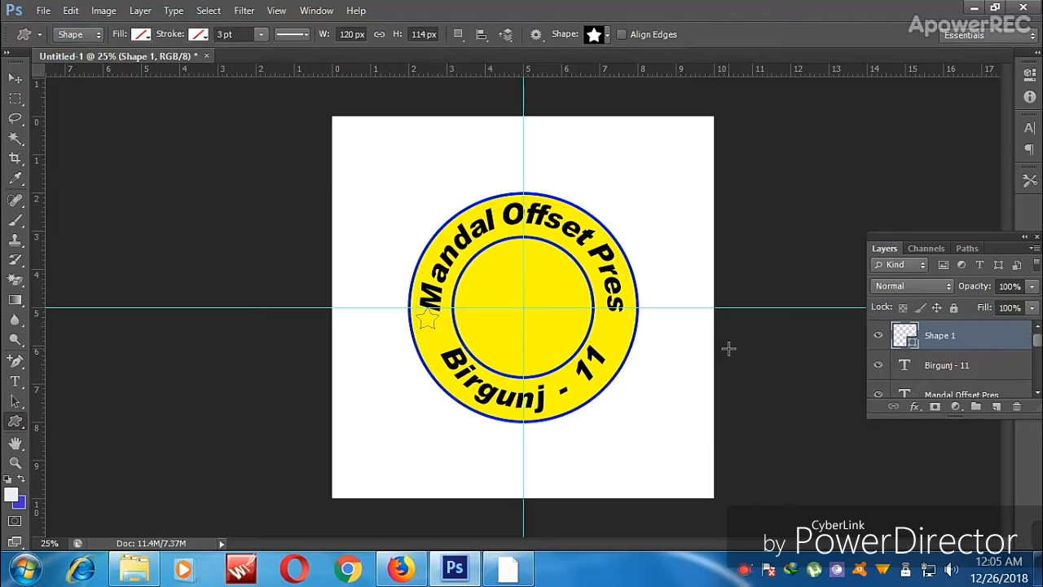
# Rasterize the star's layer and give it a black (#000000) Color Overlay
pyautogui.rightClick(990, 333)
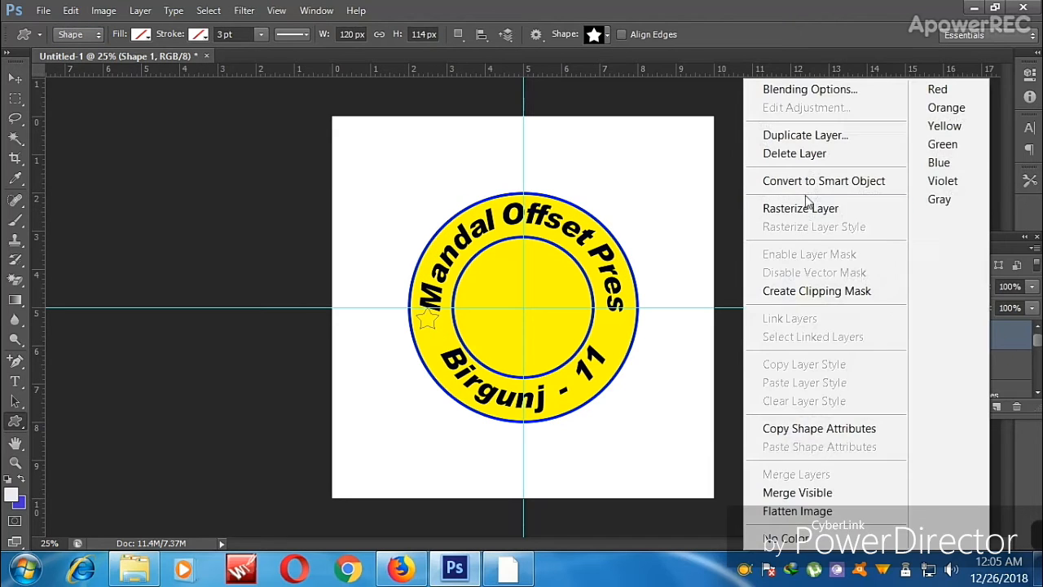
pyautogui.click(807, 211)
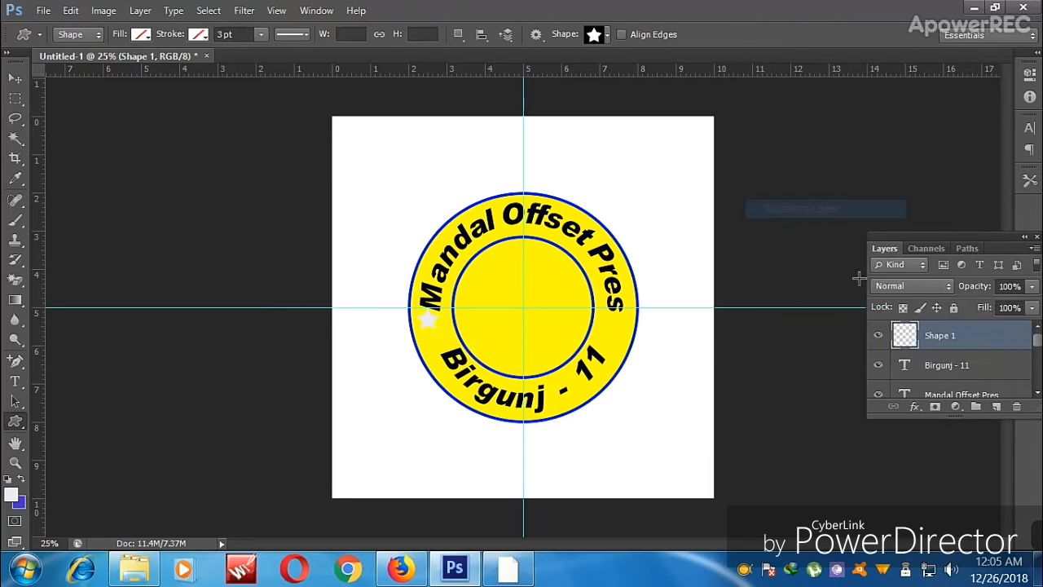
pyautogui.doubleClick(960, 333)
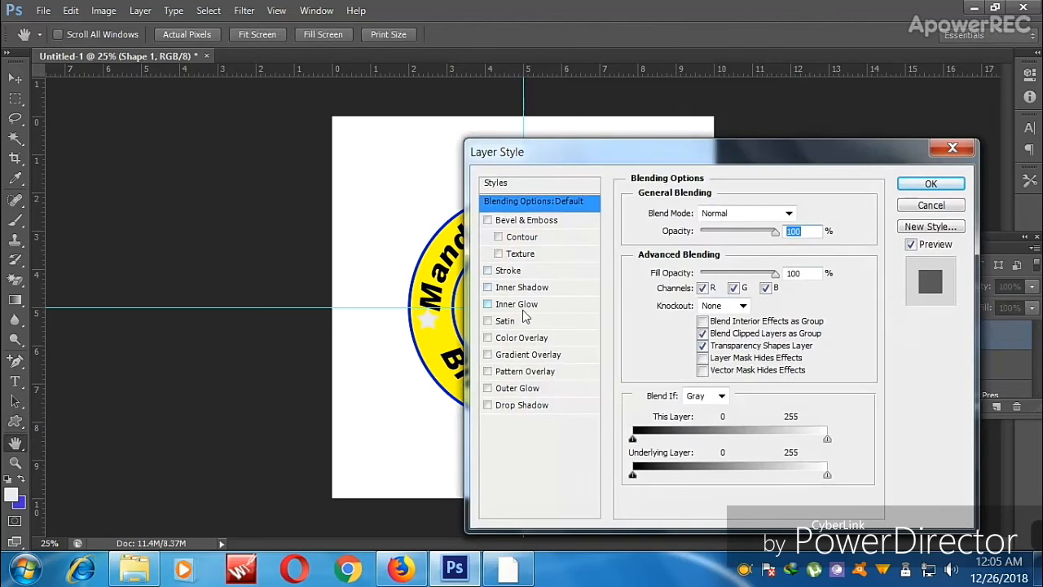
pyautogui.click(522, 339)
pyautogui.click(804, 215)
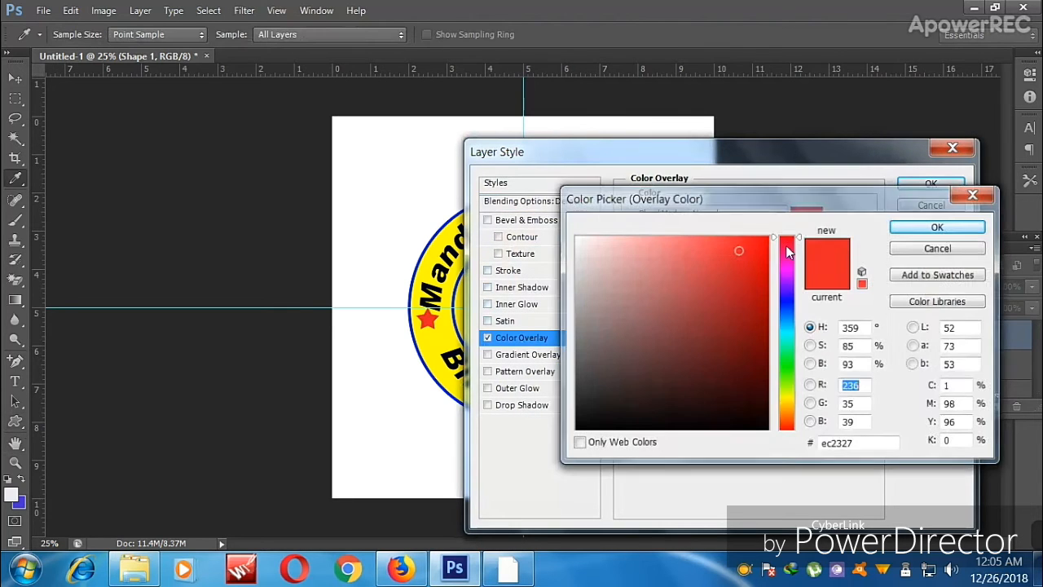
pyautogui.click(769, 237)
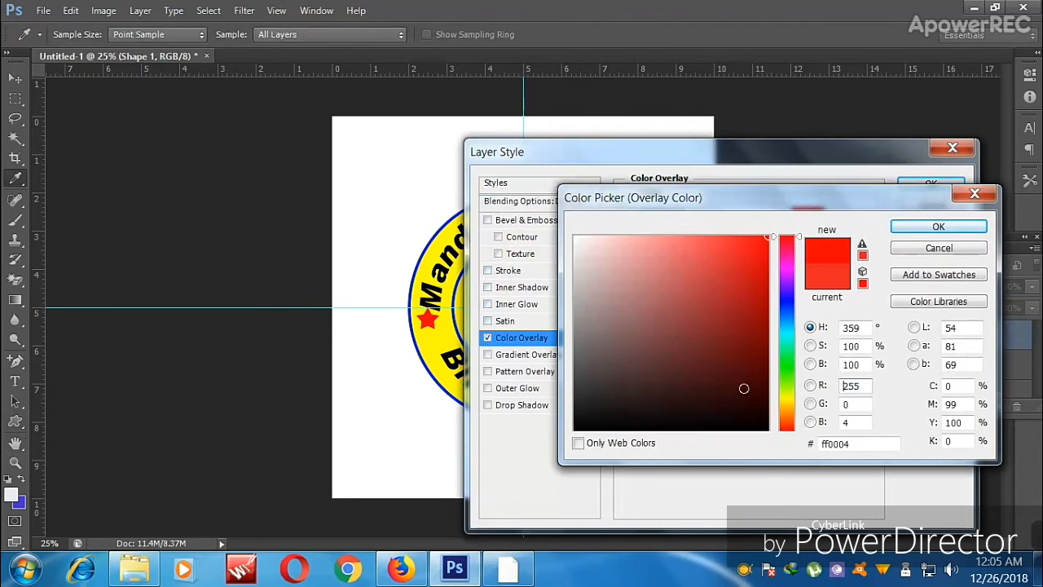
pyautogui.moveTo(743, 388); pyautogui.dragTo(788, 420)
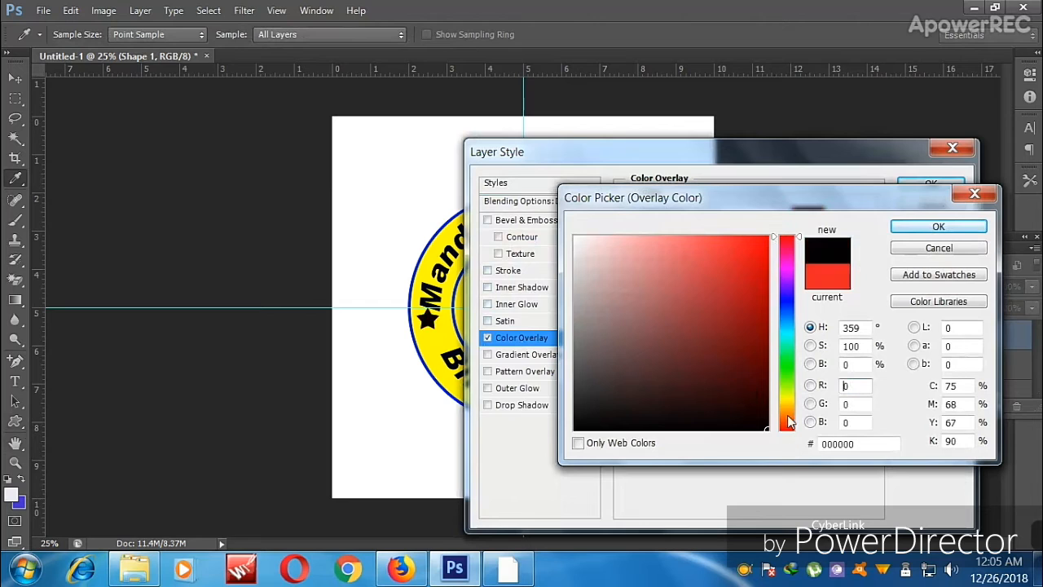
pyautogui.click(936, 227)
pyautogui.click(931, 184)
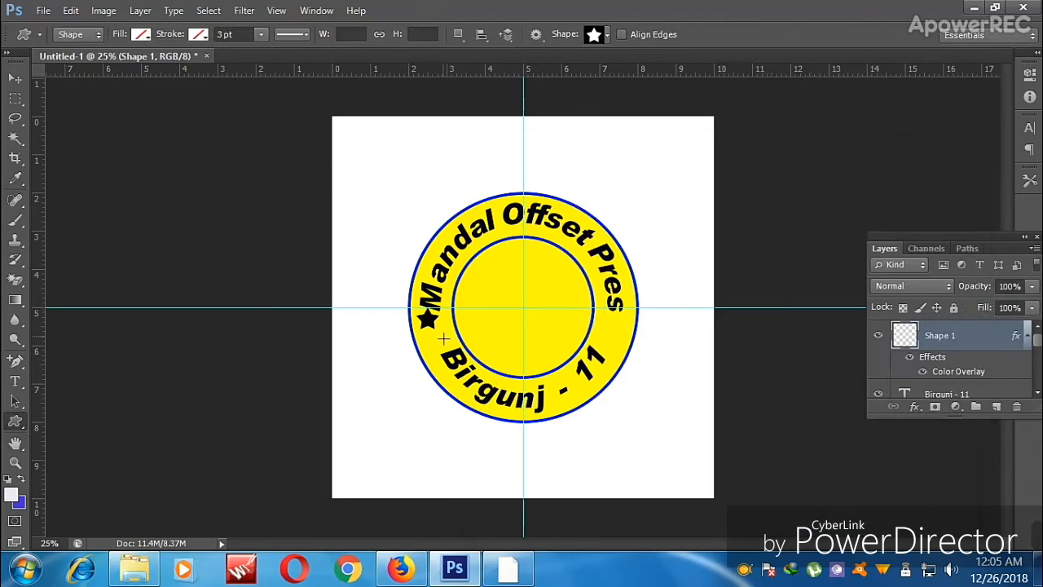
# Move the star slightly down into the gap between the two curved texts and add a horizontal guide along its top
pyautogui.press('v')
pyautogui.moveTo(426, 319); pyautogui.dragTo(431, 334)
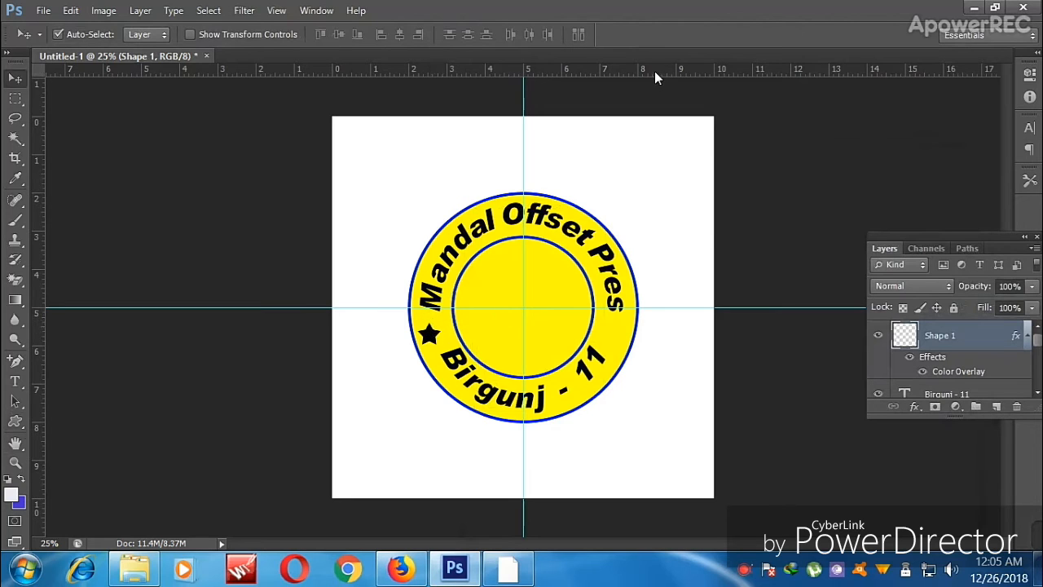
pyautogui.moveTo(657, 71); pyautogui.dragTo(660, 323)
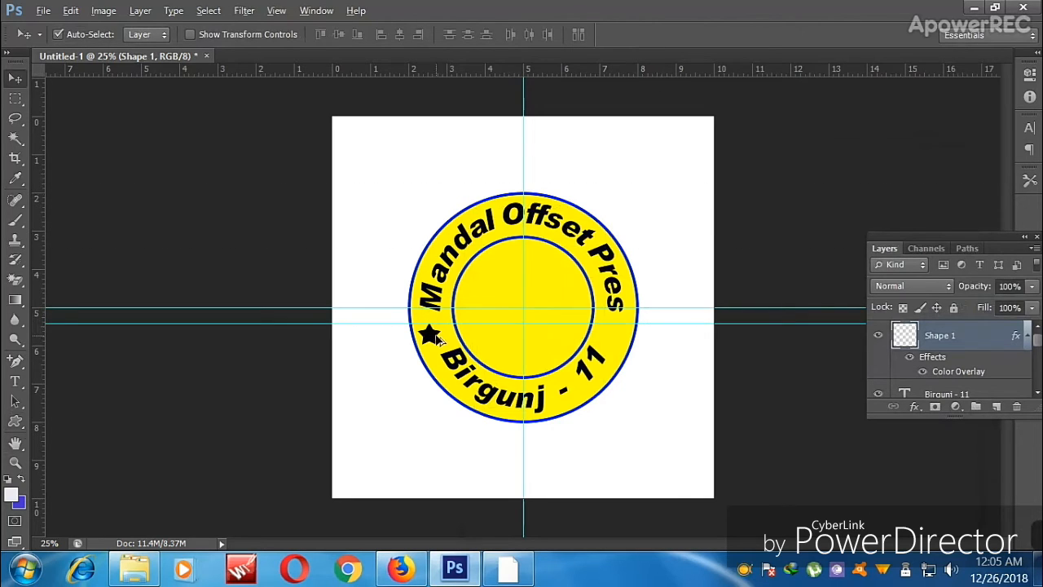
# Shift the star slightly right to centre it in the ring, and place a copy at the same height in the gap beside "11"
pyautogui.moveTo(433, 337); pyautogui.dragTo(652, 303)
pyautogui.hotkey('ctrl', 'z')
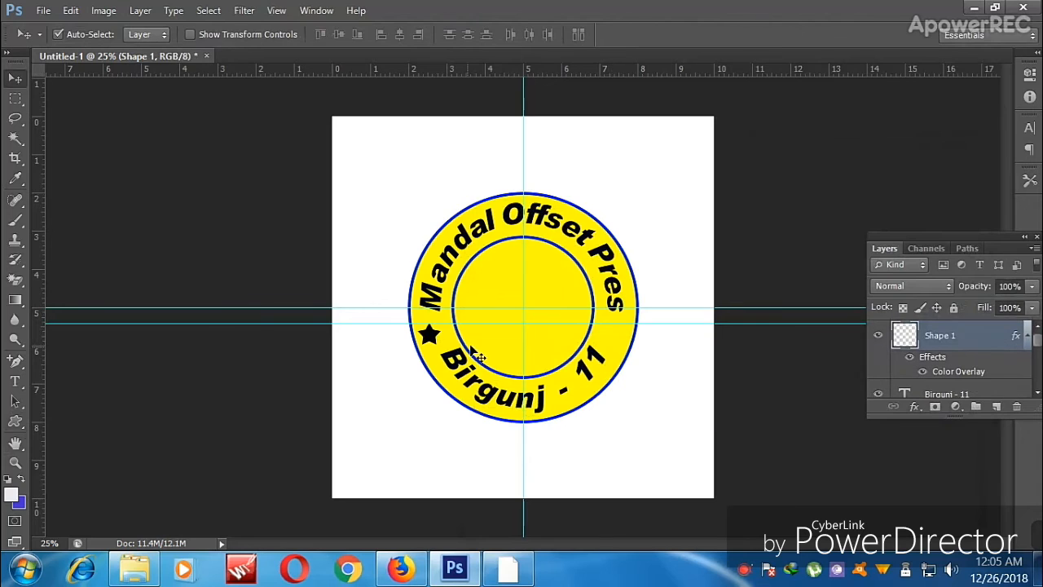
pyautogui.rightClick(432, 338)
pyautogui.click(453, 347)
pyautogui.hotkey('shift', 'Right')
pyautogui.hotkey('shift', 'Right')
pyautogui.hotkey('shift', 'Right')
pyautogui.moveTo(583, 346); pyautogui.dragTo(627, 349)
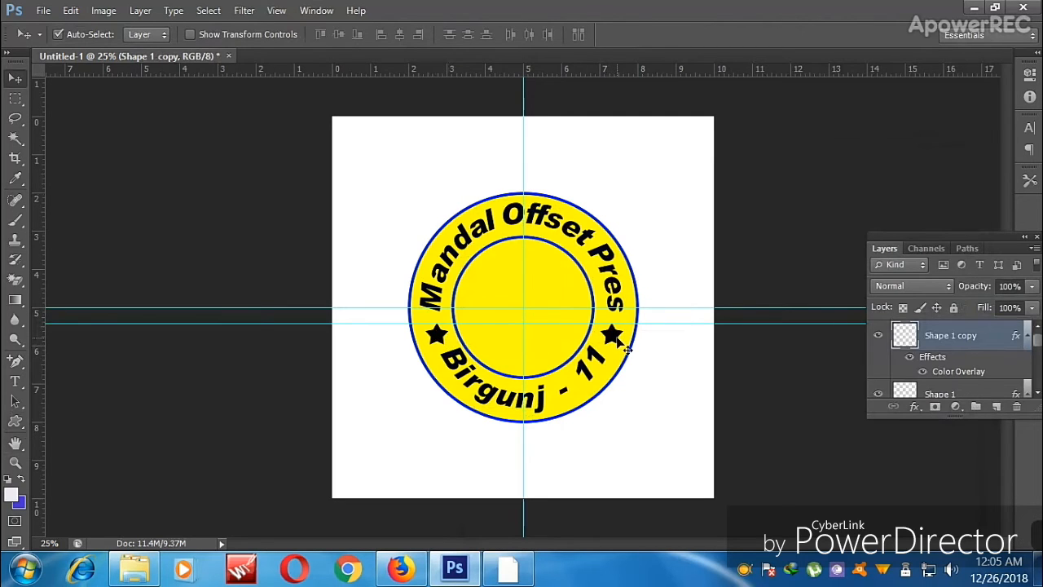
# Give the "Mandal Offset Pres" text layer a red Color Overlay
pyautogui.rightClick(627, 293)
pyautogui.click(628, 293)
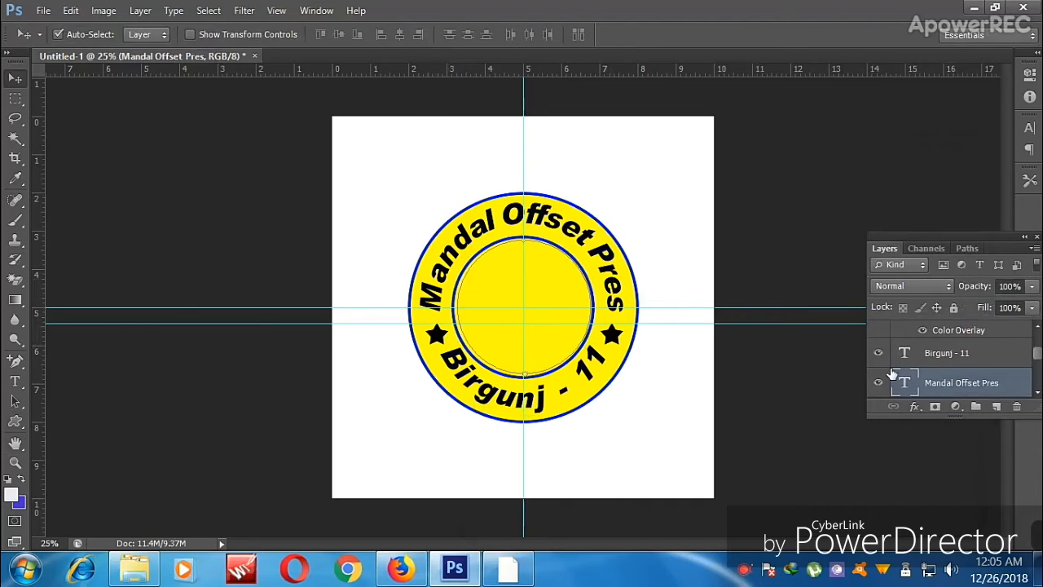
pyautogui.rightClick(998, 382)
pyautogui.click(783, 87)
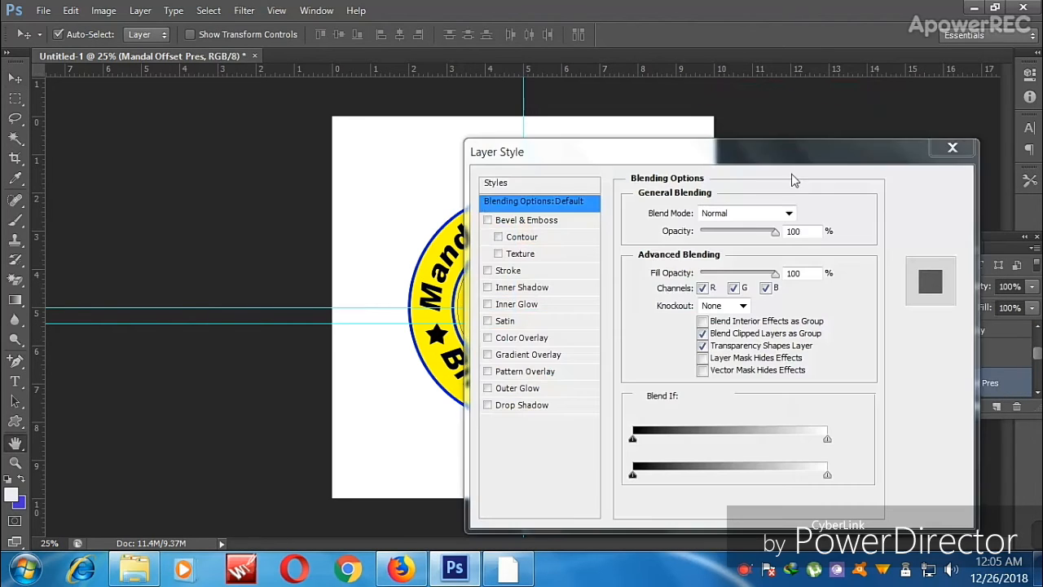
pyautogui.click(521, 338)
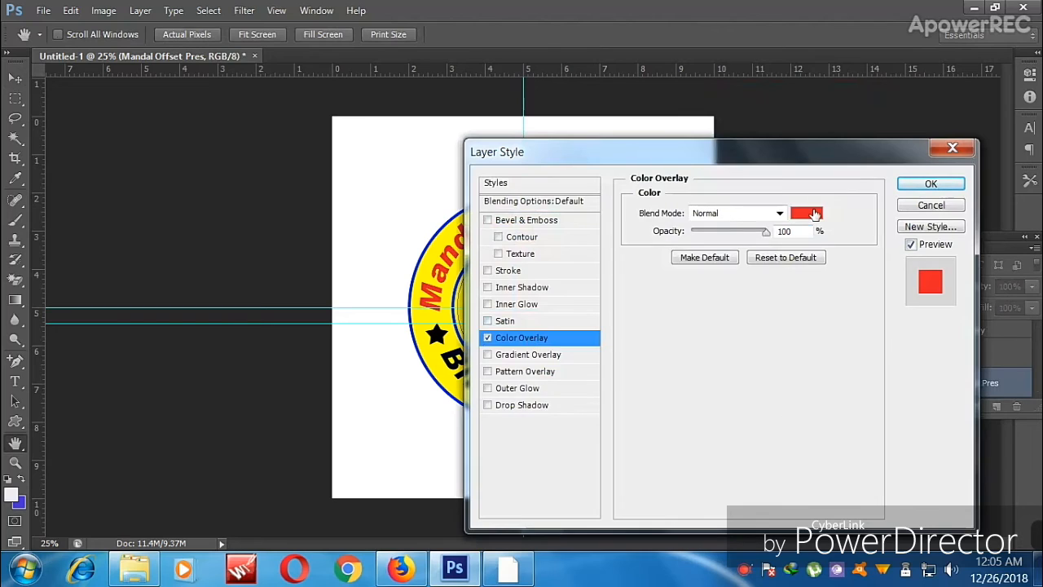
pyautogui.press('Return')
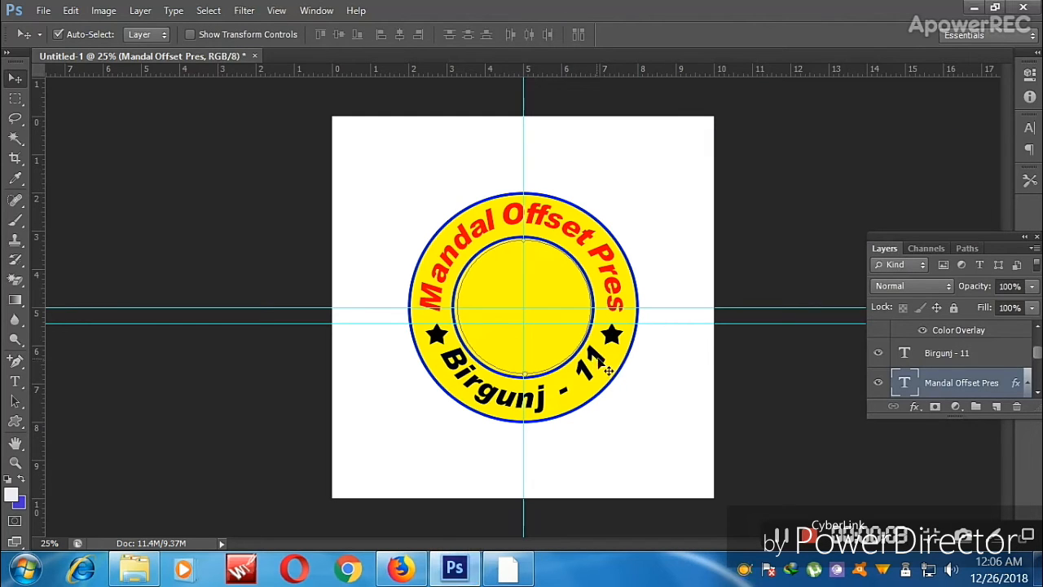
# Give the "Birgunj - 11" text layer a dark green (#007e12) Color Overlay
pyautogui.rightClick(538, 405)
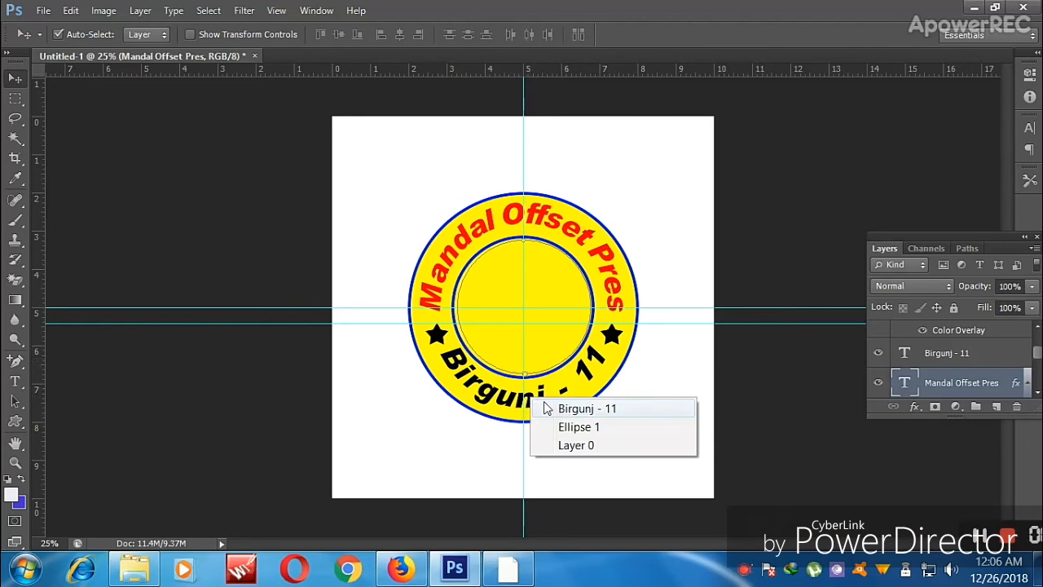
pyautogui.click(591, 407)
pyautogui.rightClick(1011, 359)
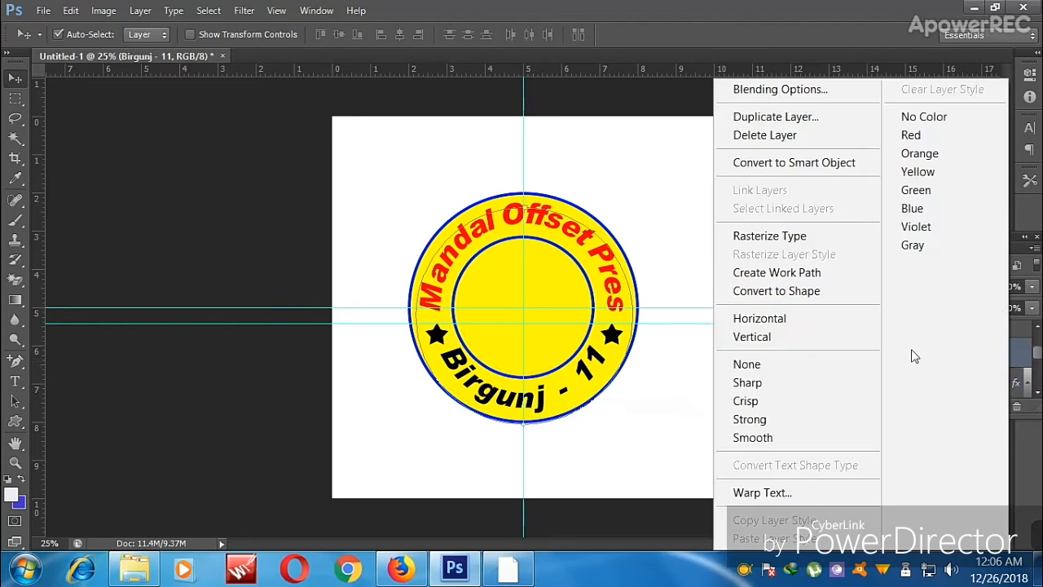
pyautogui.click(812, 92)
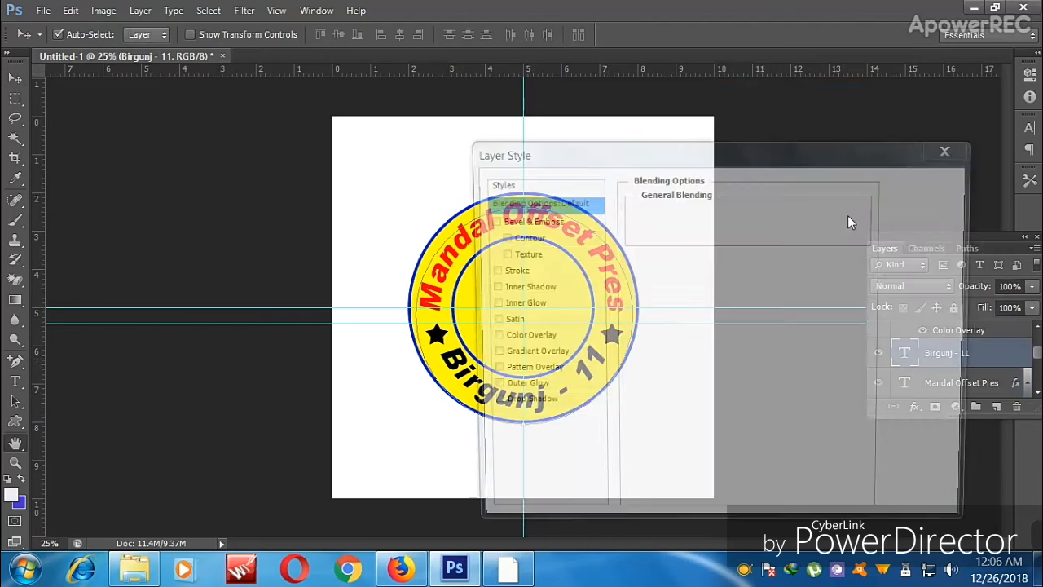
pyautogui.click(543, 341)
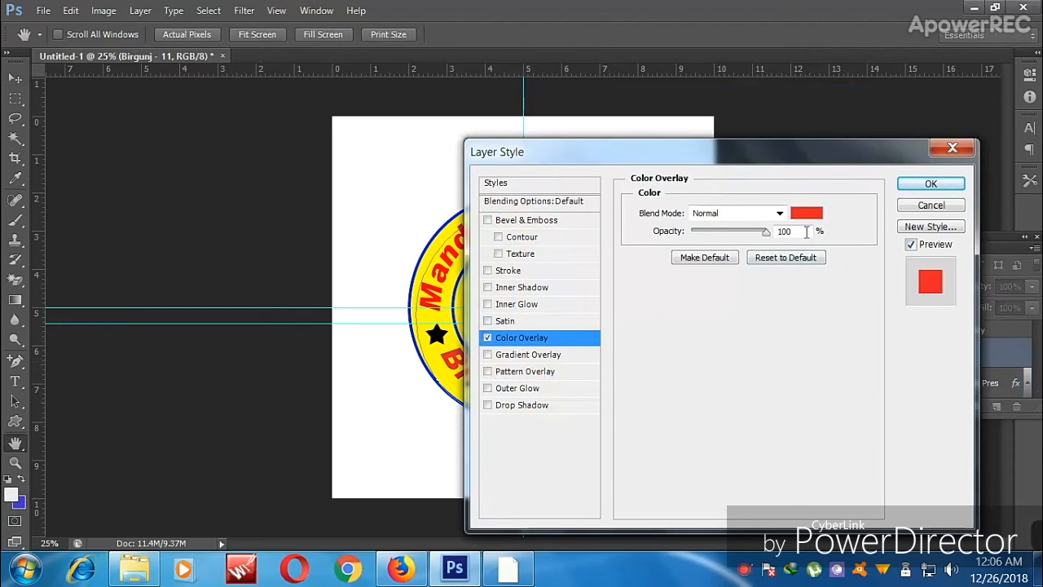
pyautogui.click(807, 215)
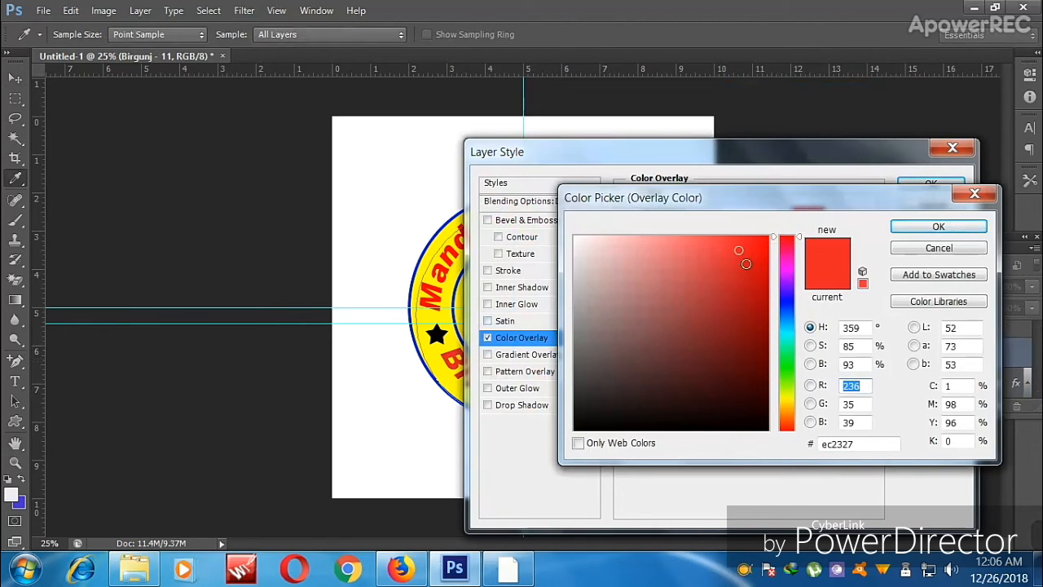
pyautogui.click(788, 361)
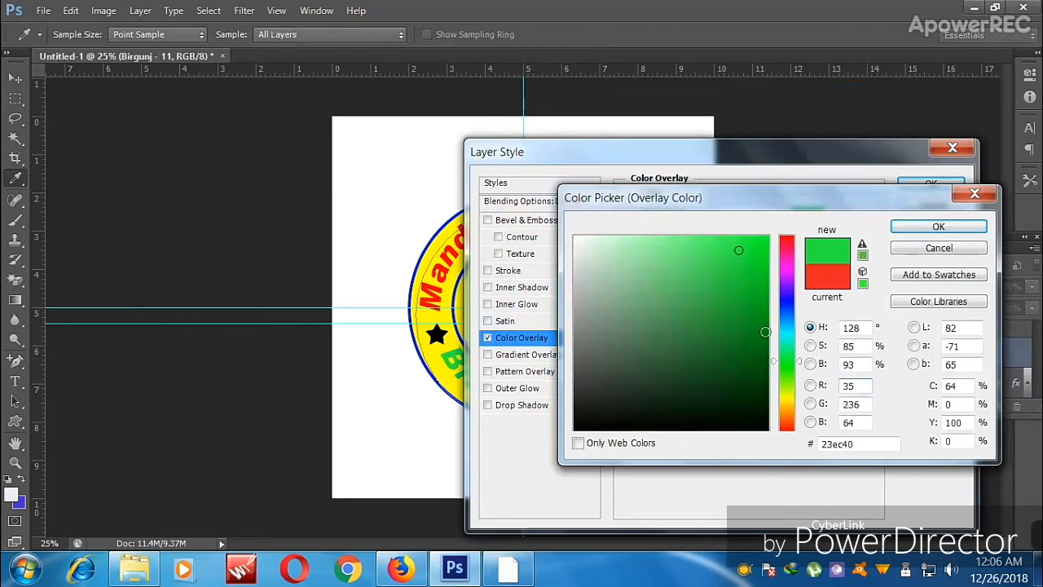
pyautogui.click(767, 335)
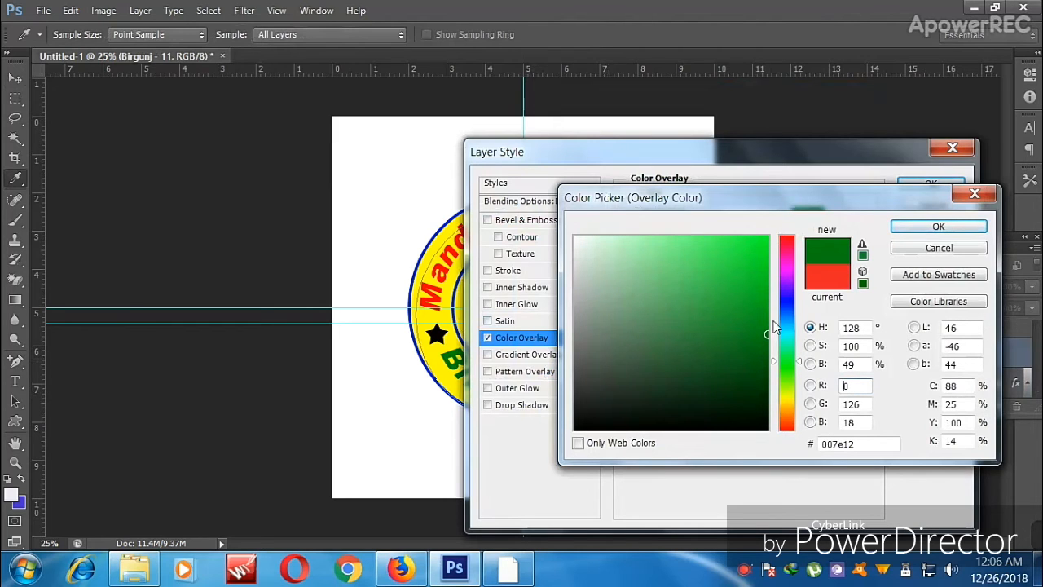
pyautogui.click(937, 226)
pyautogui.click(930, 183)
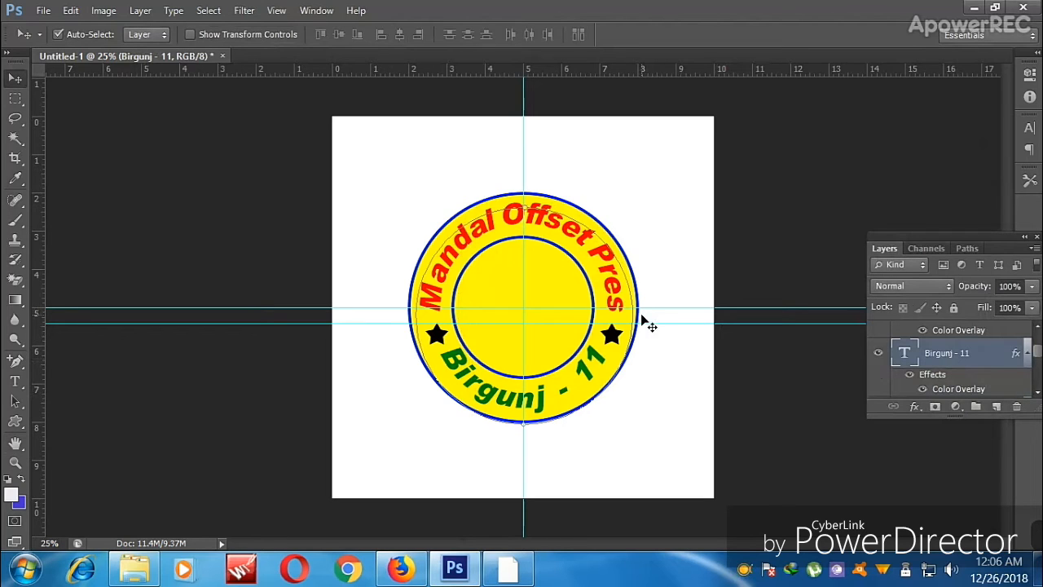
# Change the Color Overlay of the inner circle layer, Ellipse 1 copy, to red (#ff0000)
pyautogui.rightClick(545, 291)
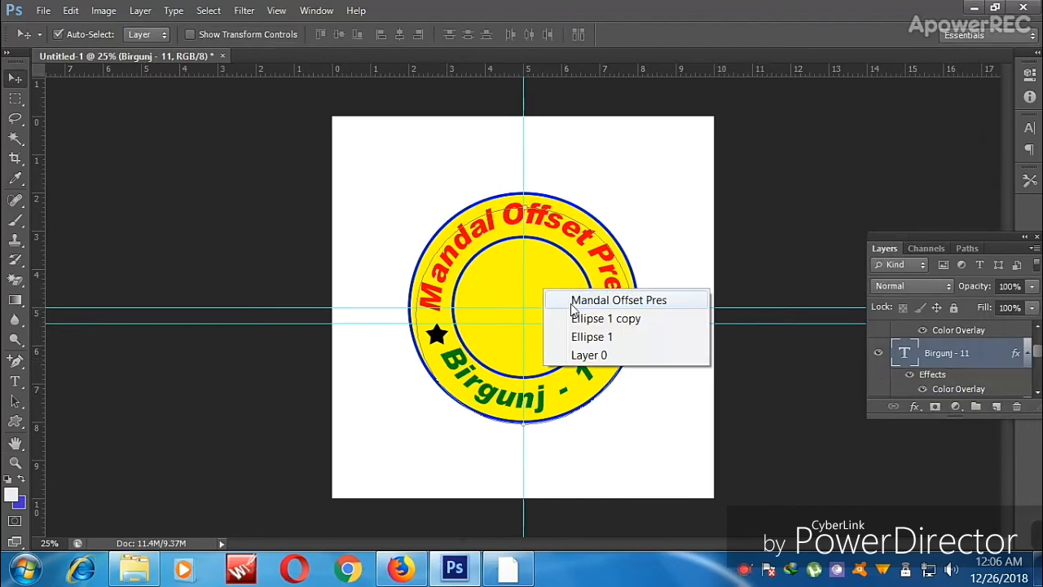
pyautogui.click(572, 301)
pyautogui.rightClick(559, 297)
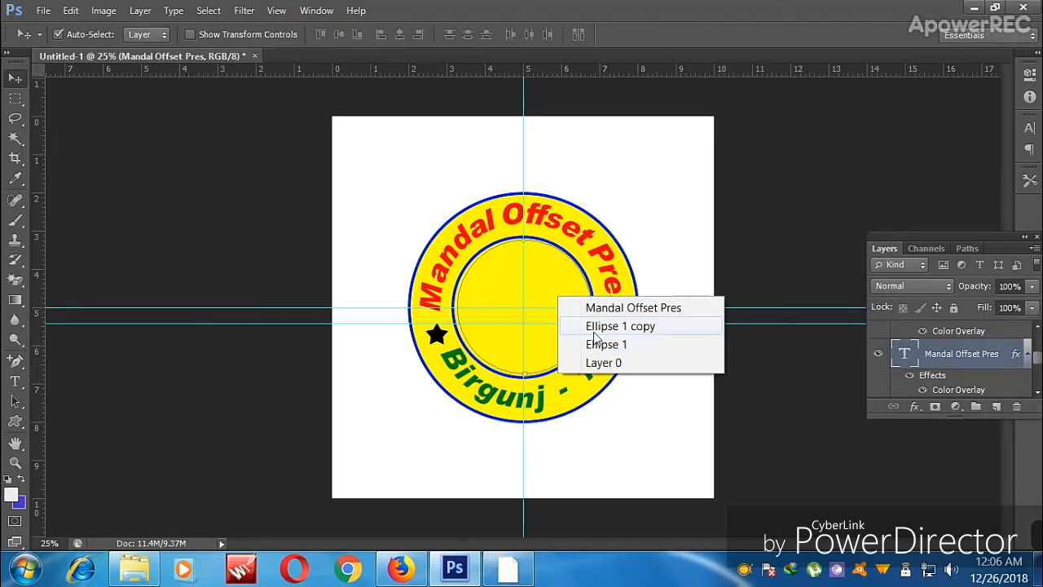
pyautogui.click(593, 328)
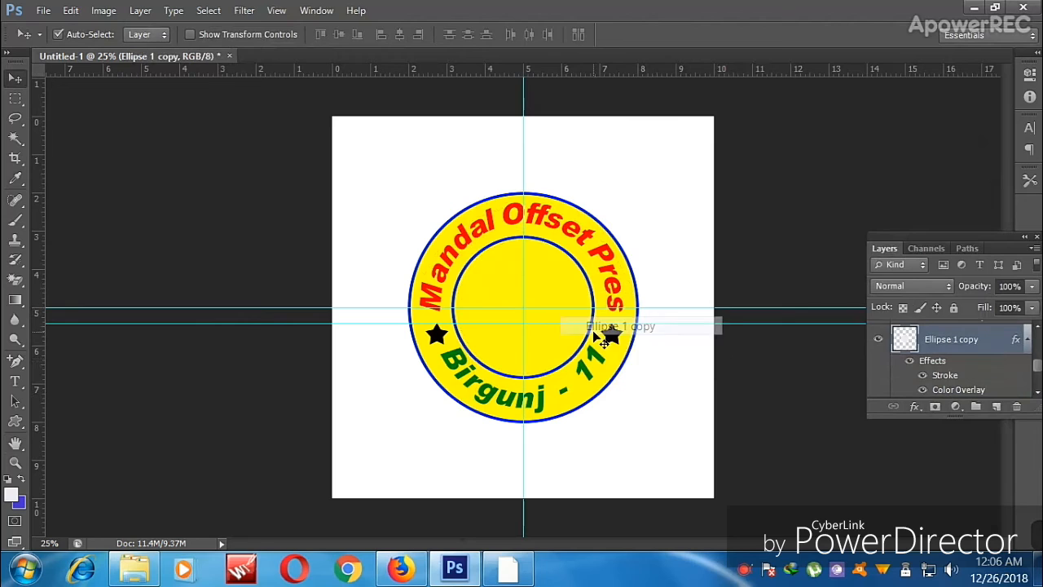
pyautogui.rightClick(983, 345)
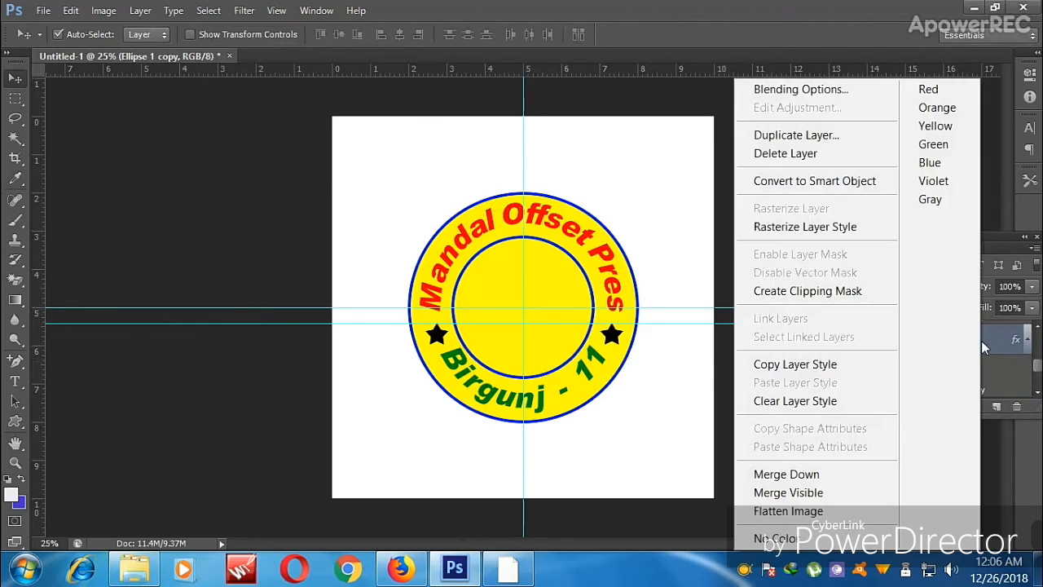
pyautogui.click(819, 90)
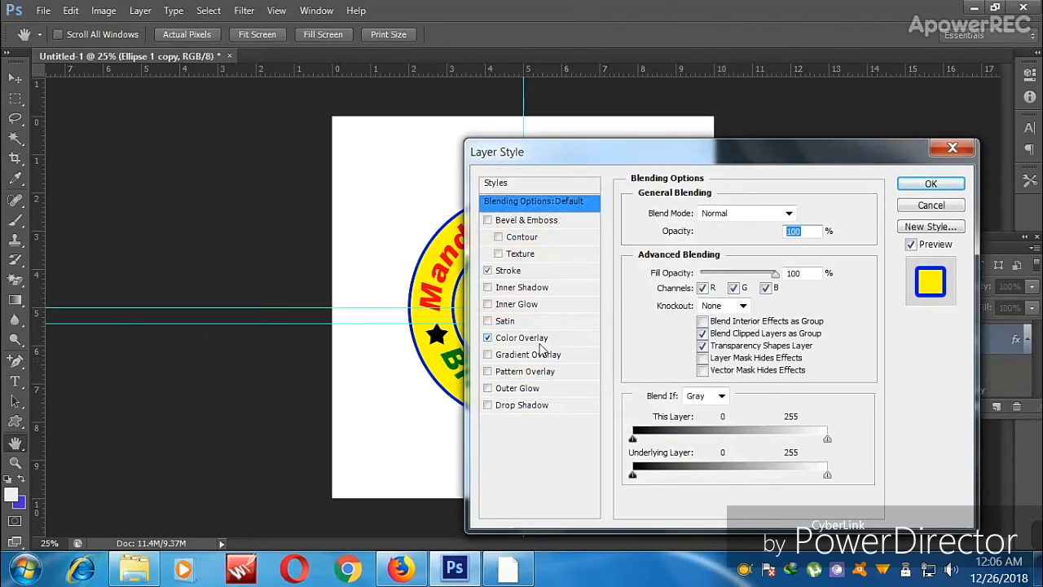
pyautogui.click(537, 339)
pyautogui.click(804, 217)
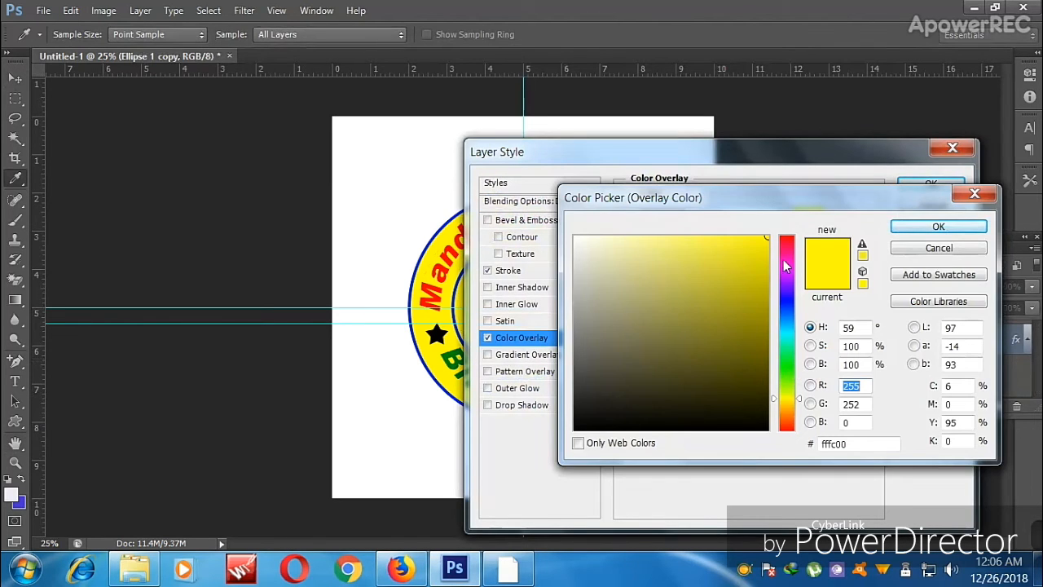
pyautogui.moveTo(787, 266); pyautogui.dragTo(786, 234)
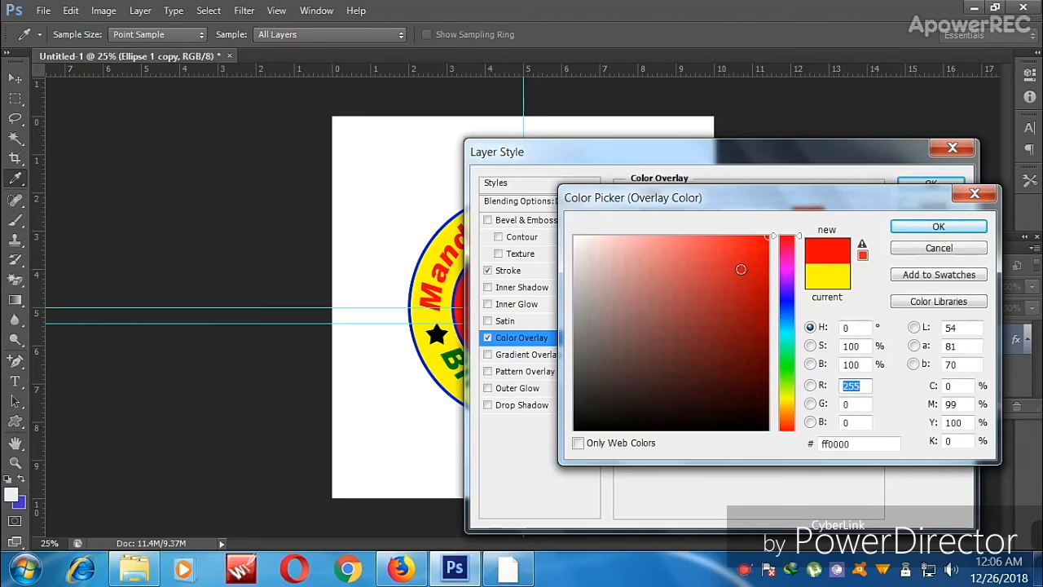
pyautogui.click(934, 226)
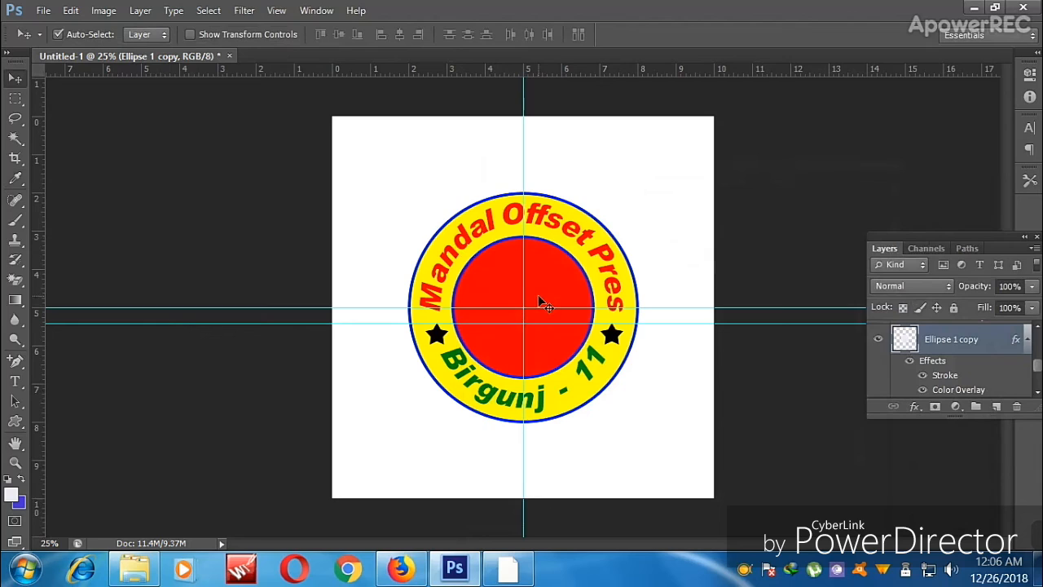
pyautogui.press('t')
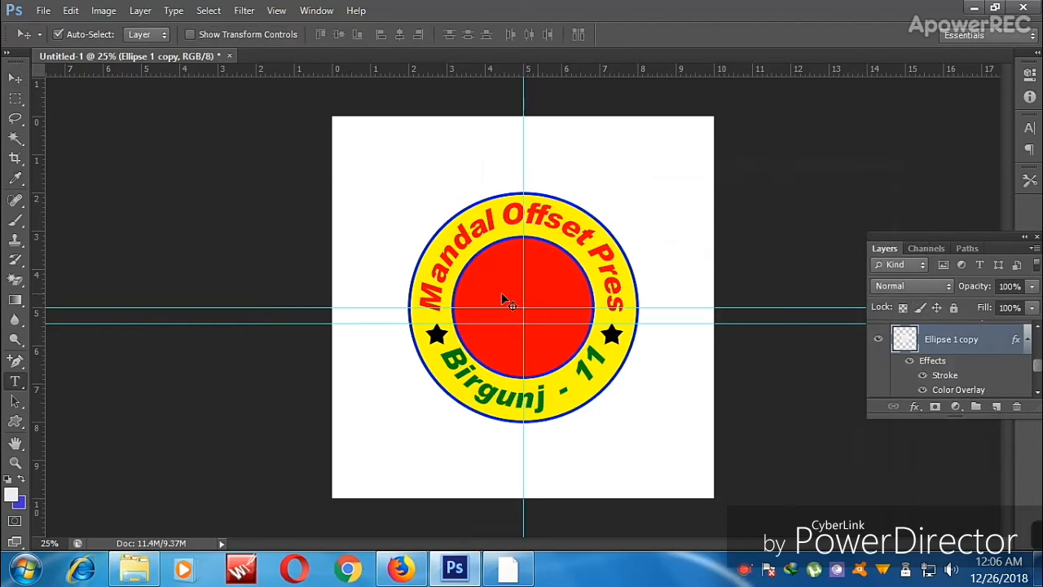
pyautogui.click(491, 292)
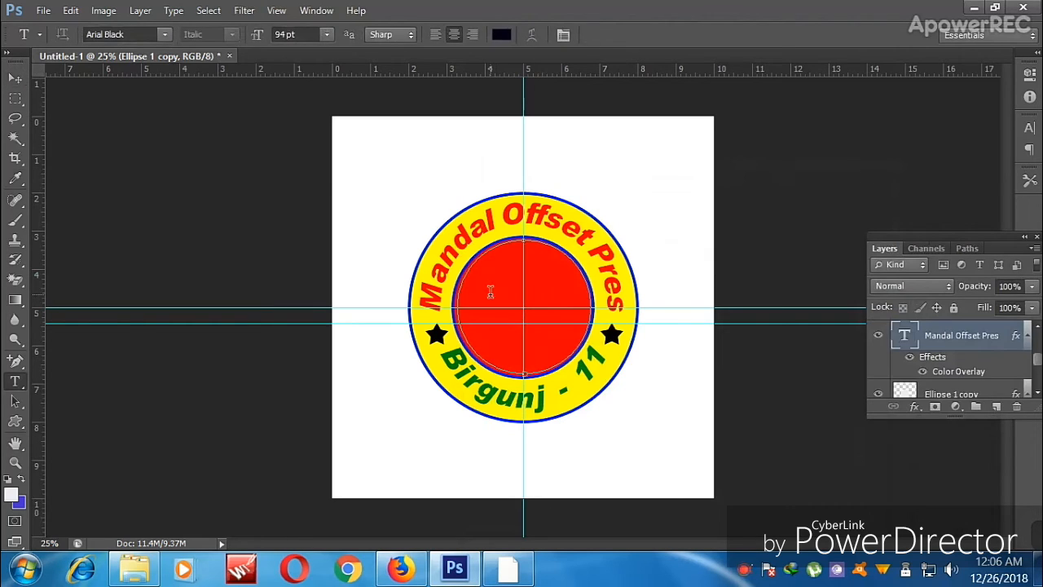
pyautogui.click(501, 295)
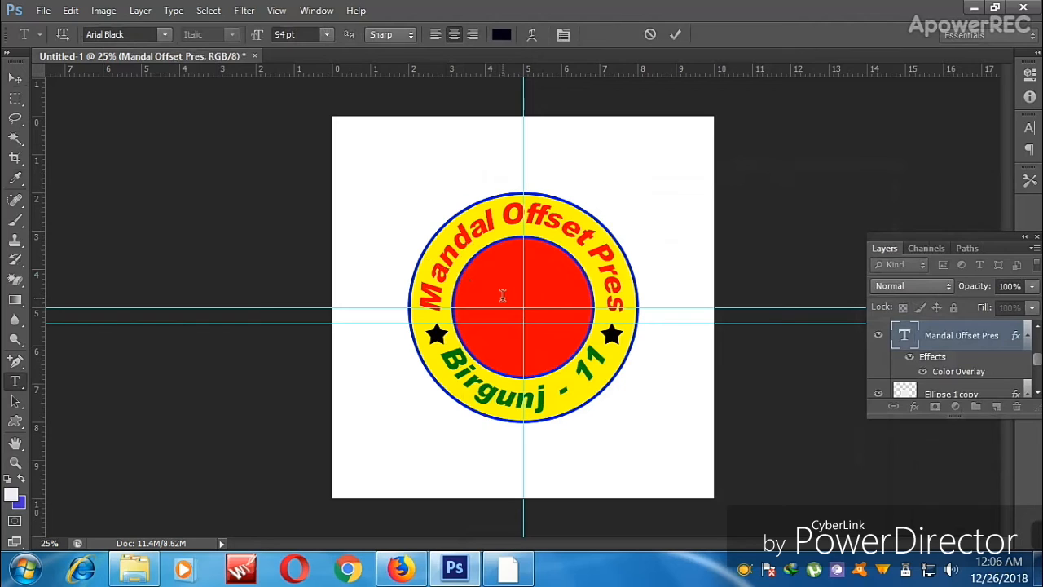
pyautogui.press('Escape')
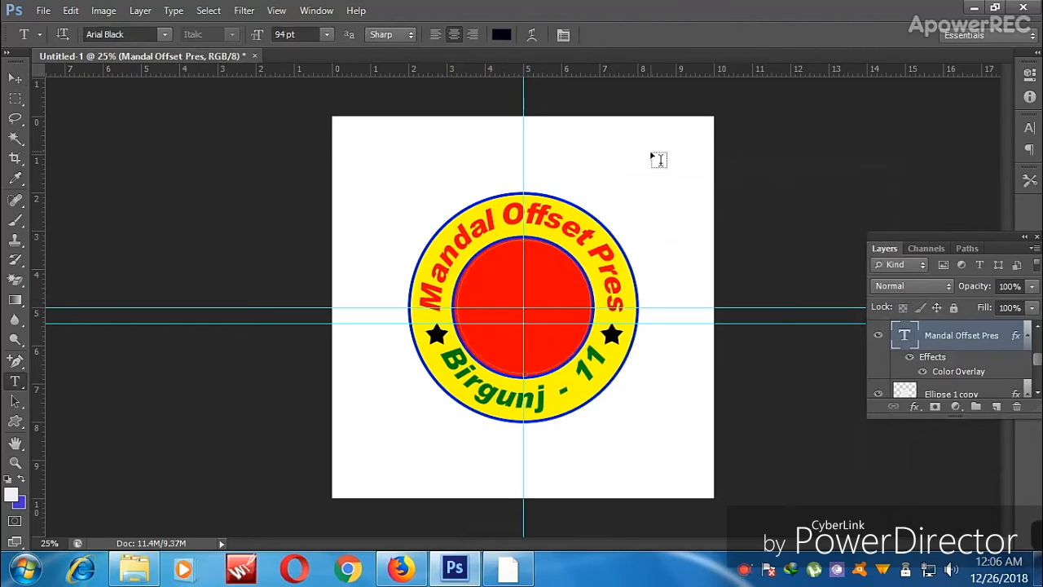
# Add a separate "sfd" text on the white area above the logo and shift it slightly down
pyautogui.click(613, 149)
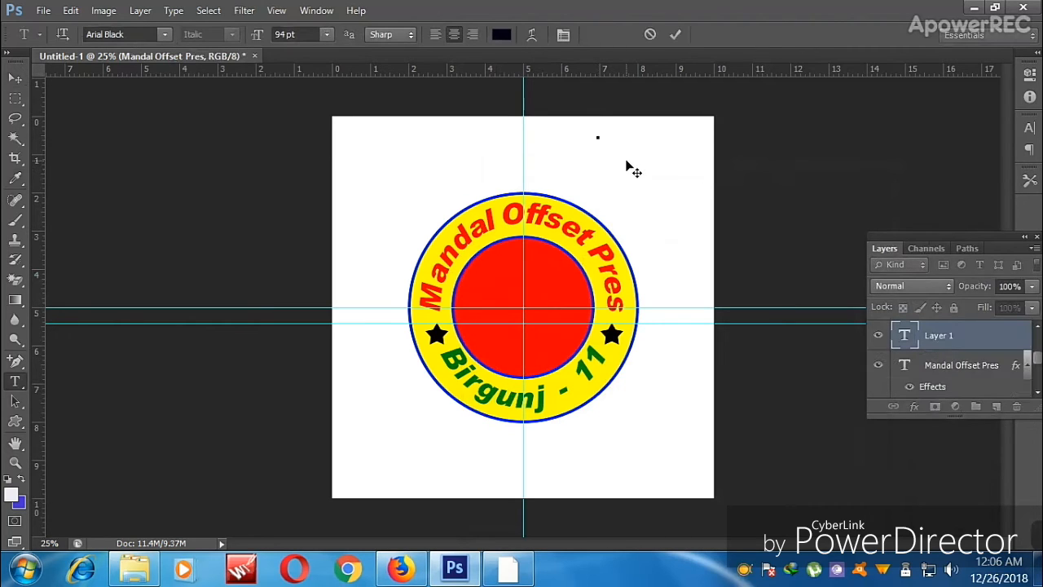
pyautogui.write('Est')
pyautogui.hotkey('ctrl', 'Return')
pyautogui.press('v')
pyautogui.moveTo(613, 127); pyautogui.dragTo(621, 178)
# Try to set the "sfd" text in the Ganess font and replace it with a special character
pyautogui.press('t')
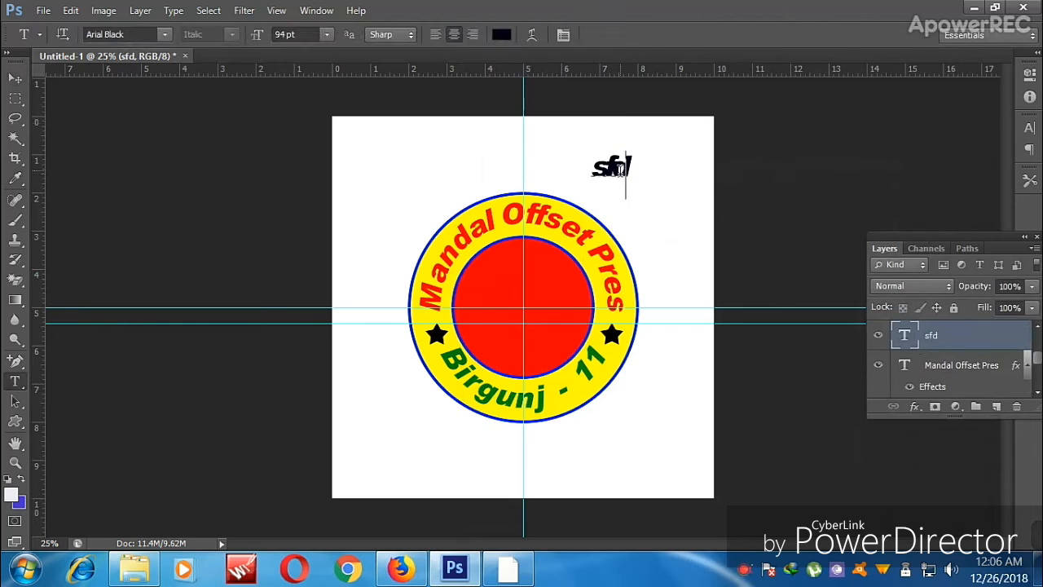
pyautogui.doubleClick(621, 167)
pyautogui.click(147, 34)
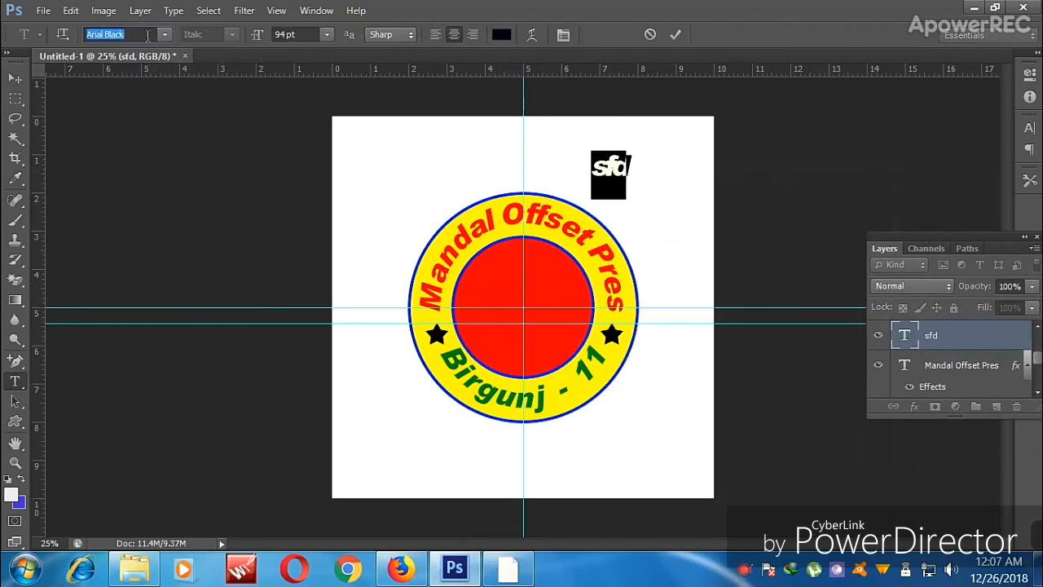
pyautogui.write('Ganess')
pyautogui.press('Return')
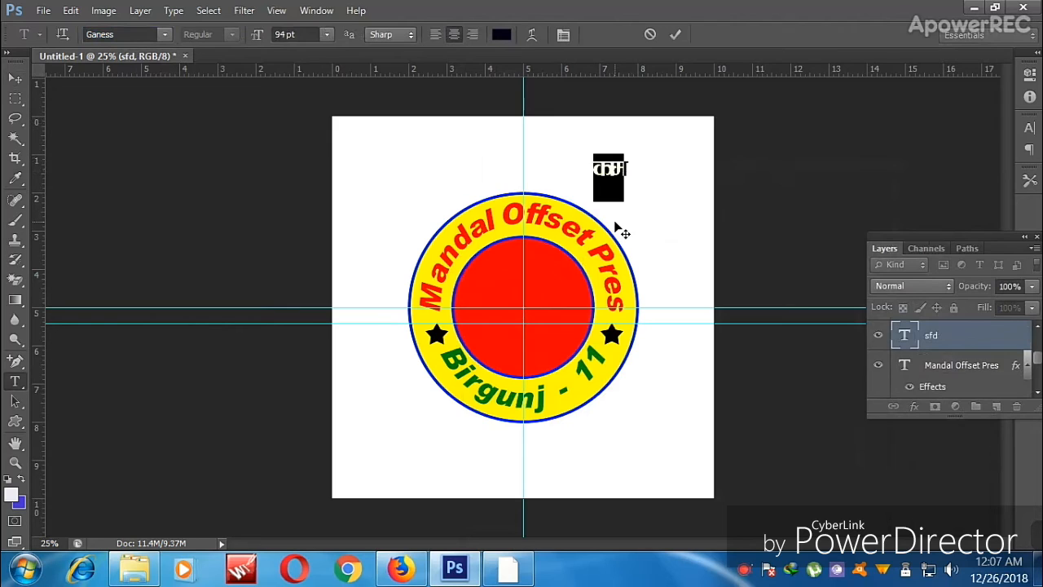
pyautogui.write('Ë')
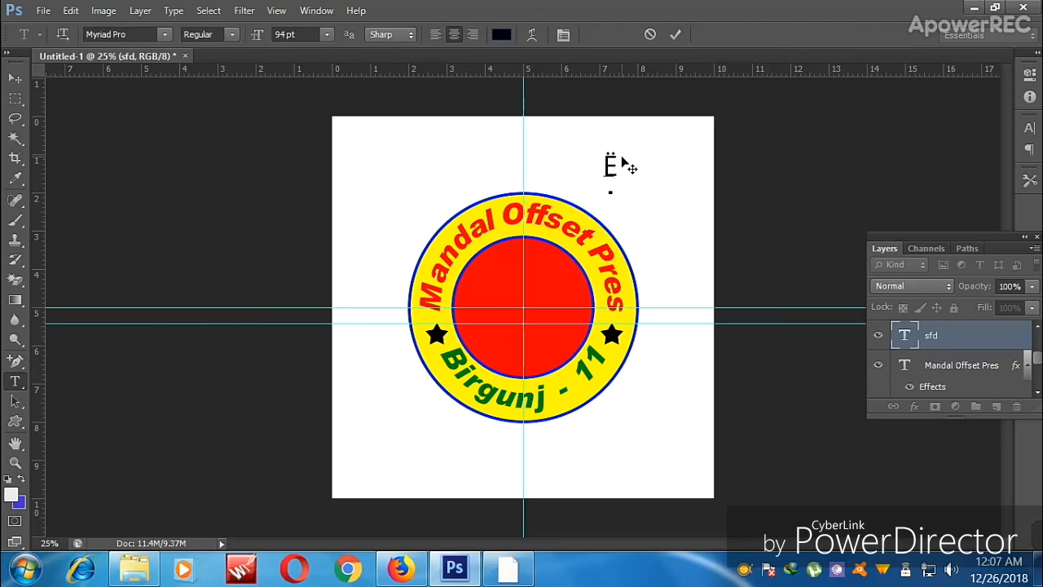
pyautogui.press('BackSpace')
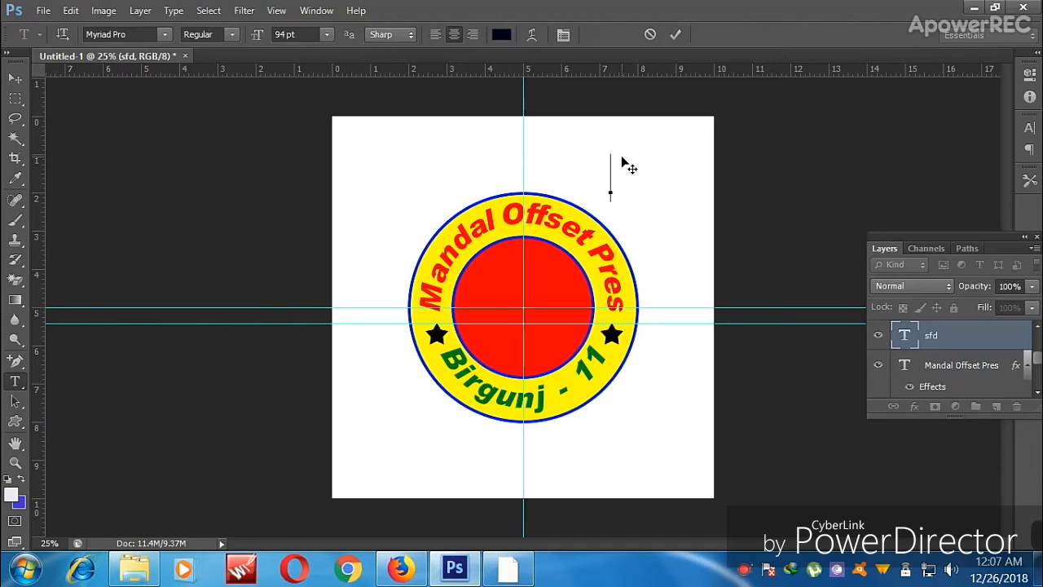
pyautogui.hotkey('ctrl', 'Return')
pyautogui.hotkey('ctrl', 'z')
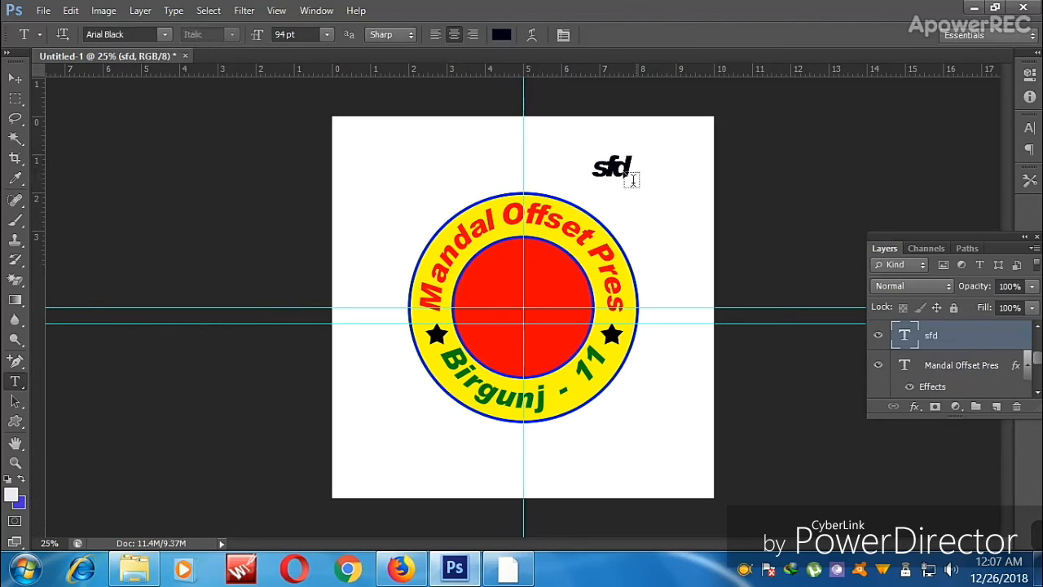
# Set the font of the "sfd" text to Ganess
pyautogui.click(614, 168)
pyautogui.doubleClick(611, 169)
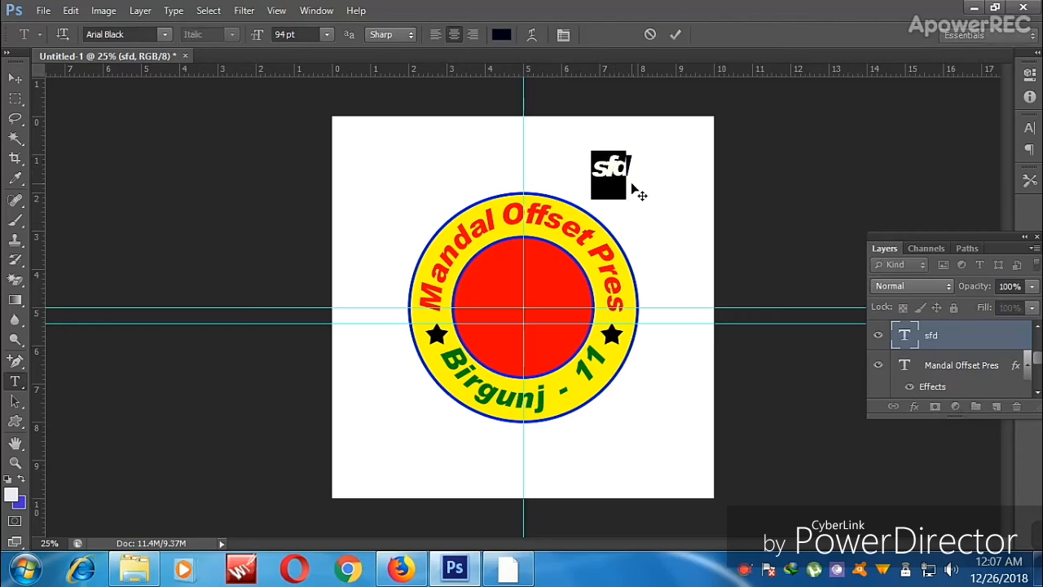
pyautogui.click(140, 34)
pyautogui.write('Ganess')
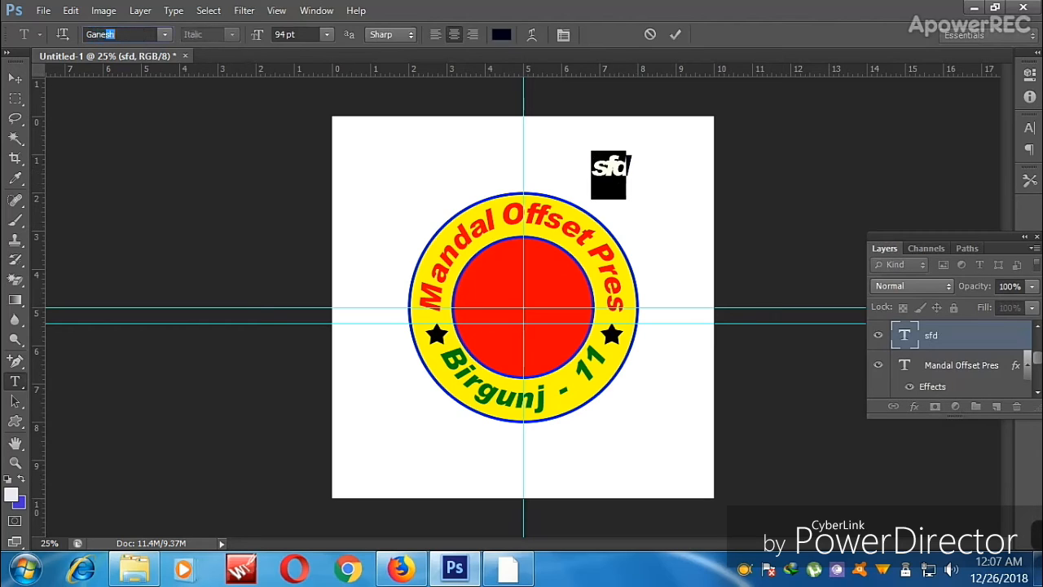
pyautogui.press('Return')
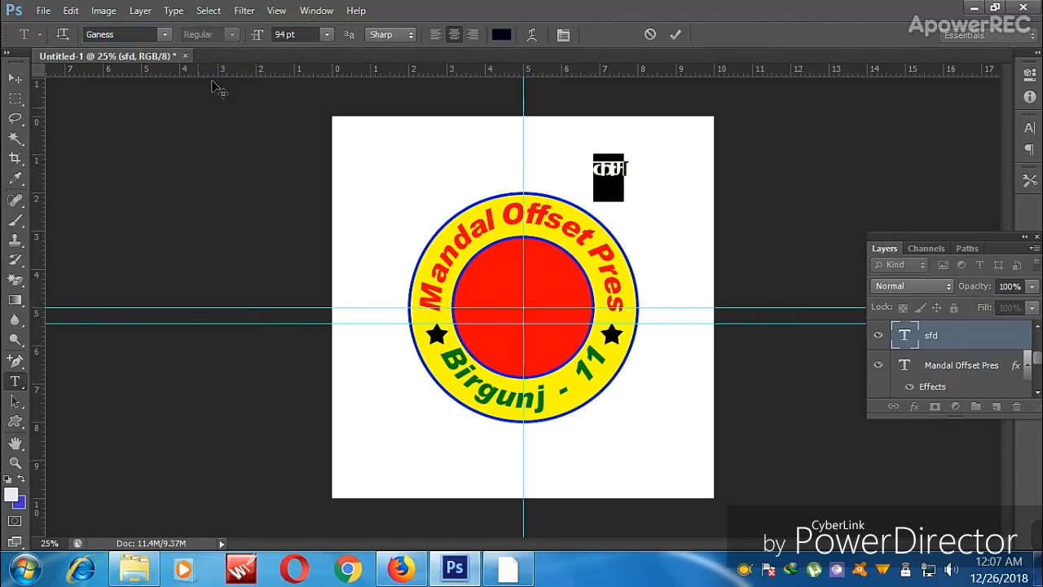
# Open Character Map with the Ganess font and replace the "sfd" text with its Om symbol (ॐ)
pyautogui.click(25, 570)
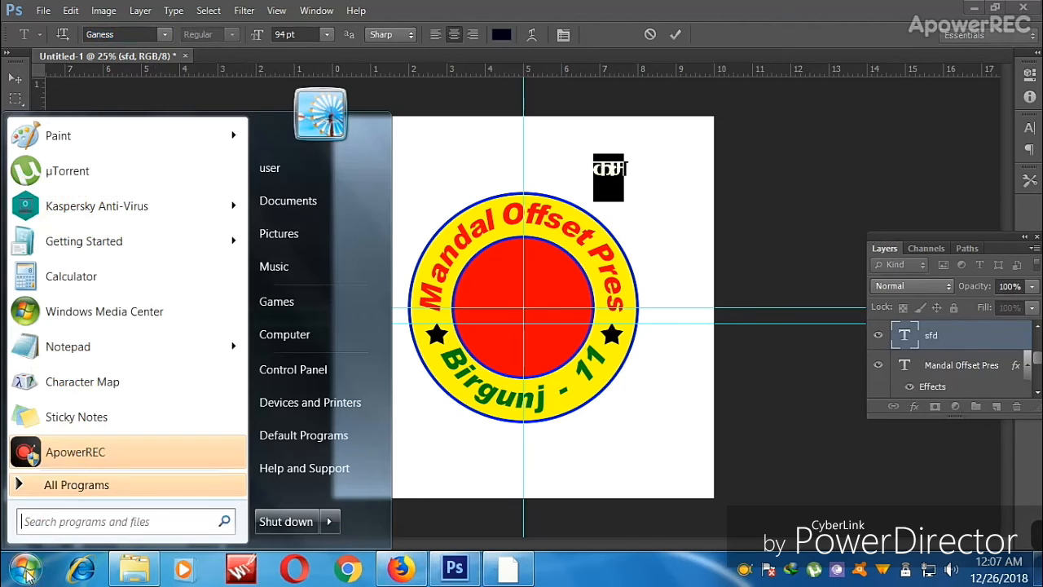
pyautogui.click(73, 382)
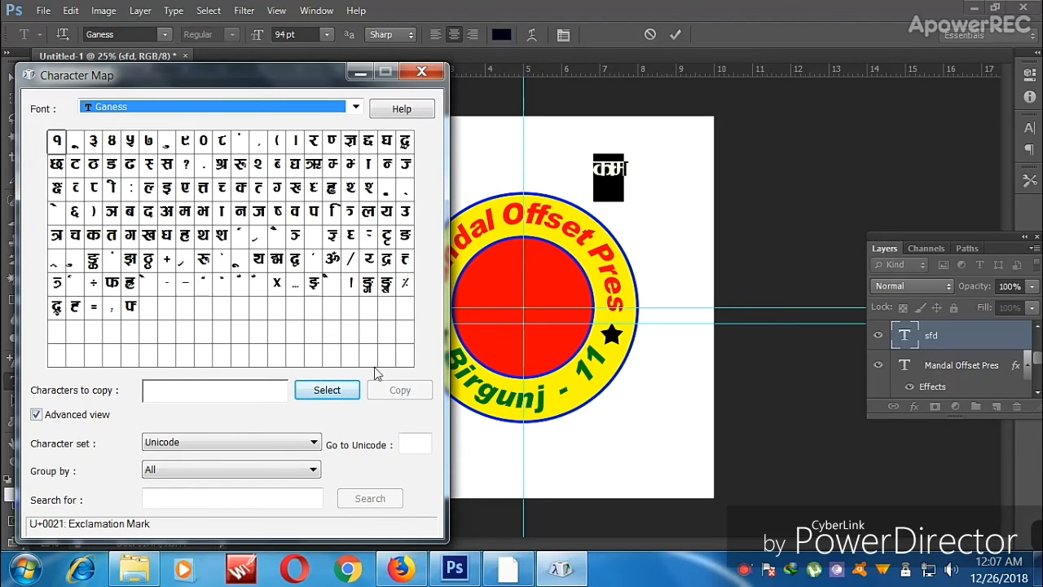
pyautogui.click(743, 575)
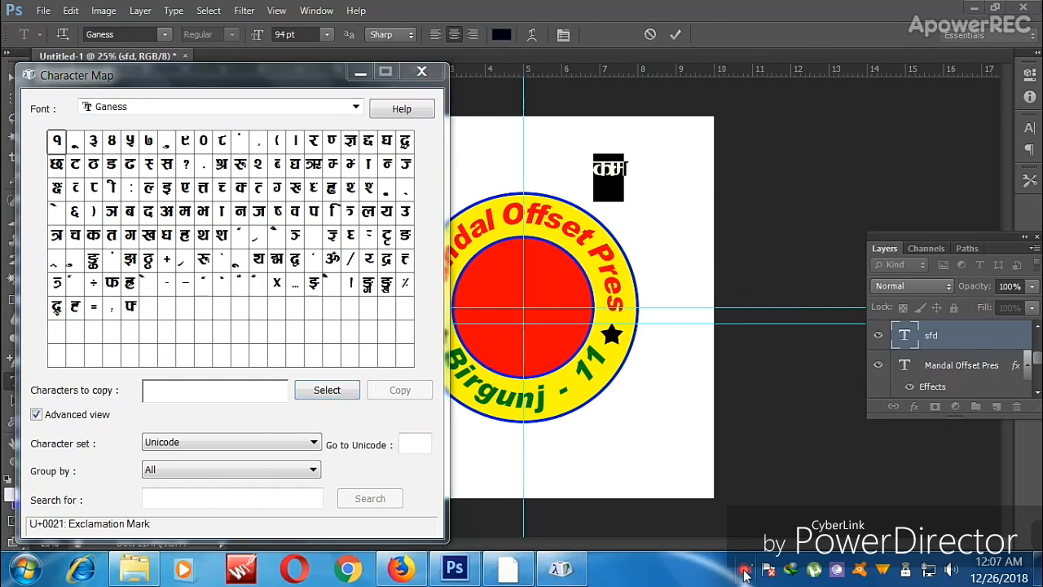
pyautogui.click(663, 179)
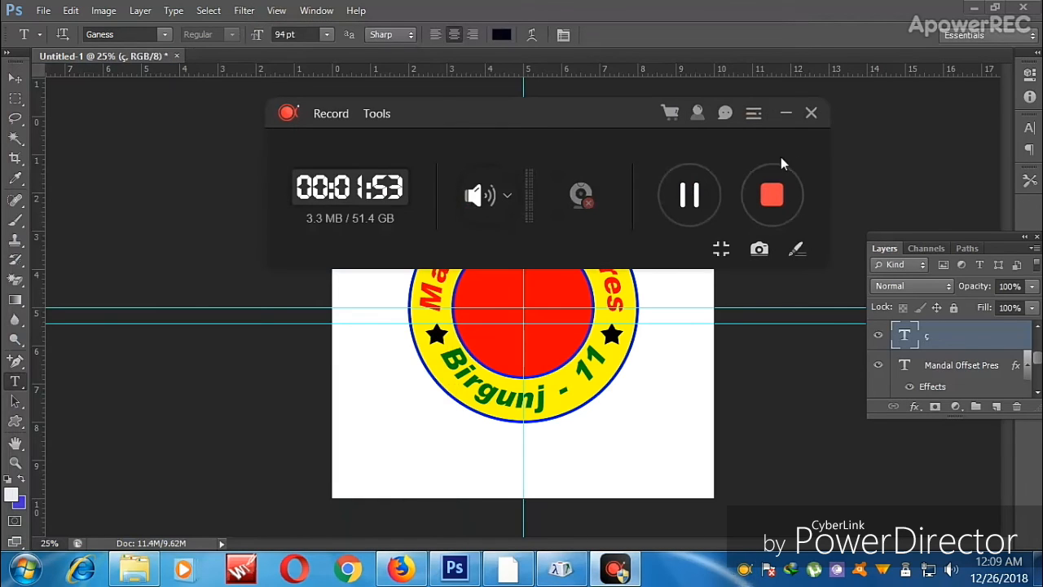
pyautogui.click(785, 114)
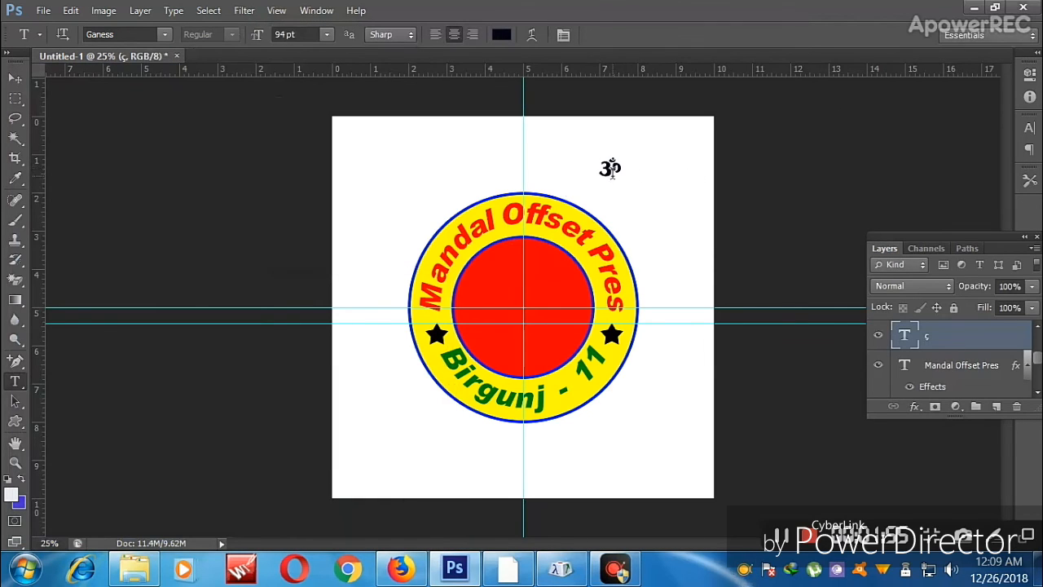
# Move the Om symbol to the centre of the red circle, where the guides cross
pyautogui.press('v')
pyautogui.rightClick(611, 167)
pyautogui.click(612, 169)
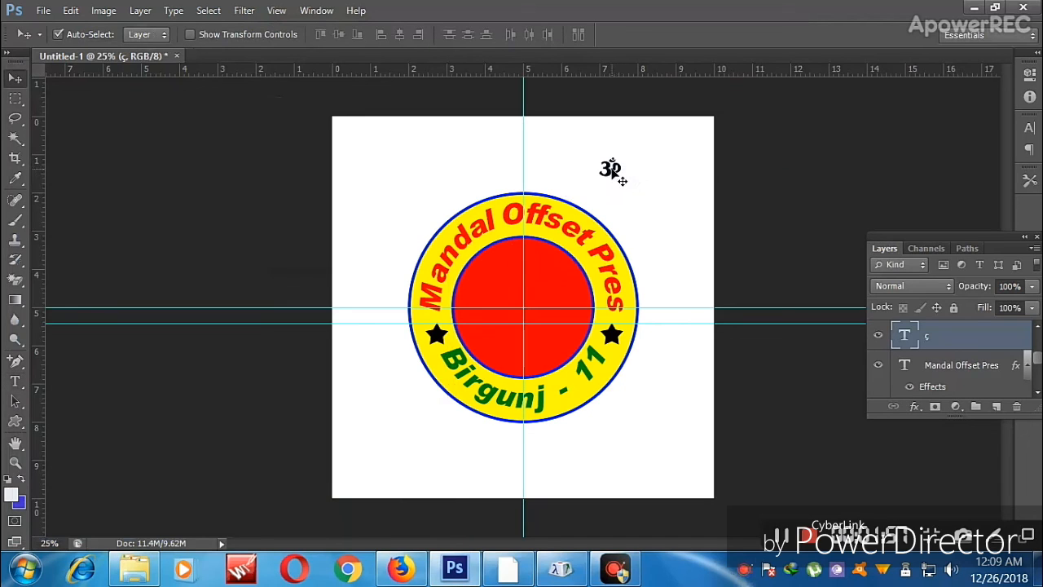
pyautogui.moveTo(611, 169); pyautogui.dragTo(607, 255)
# Try to enlarge the Om symbol to about 451% width and 221% height
pyautogui.hotkey('ctrl', 't')
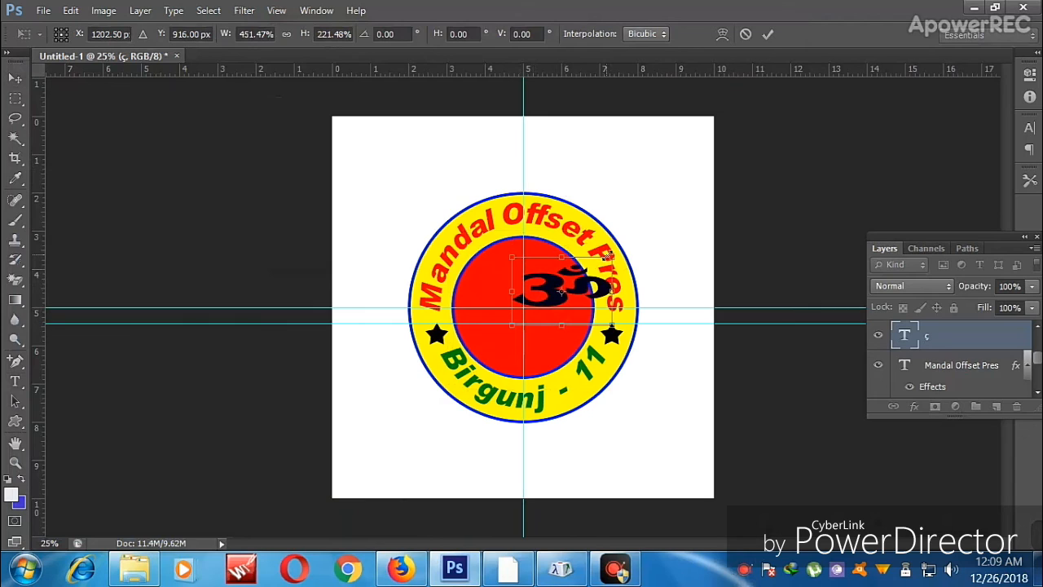
pyautogui.press('Return')
pyautogui.hotkey('ctrl', 'z')
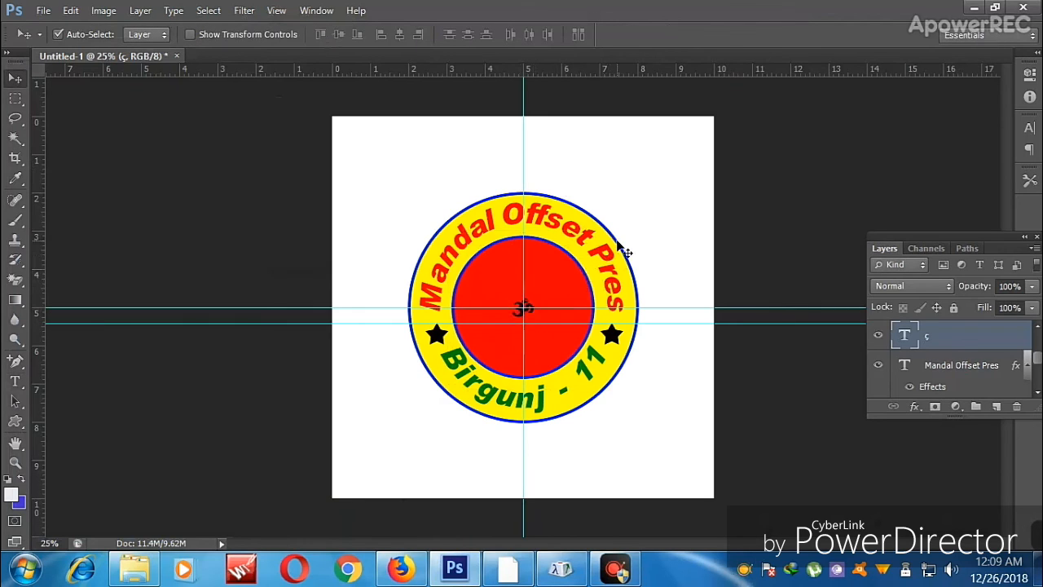
# Scale the Om symbol proportionally about its centre to about 458%
pyautogui.hotkey('ctrl', 't')
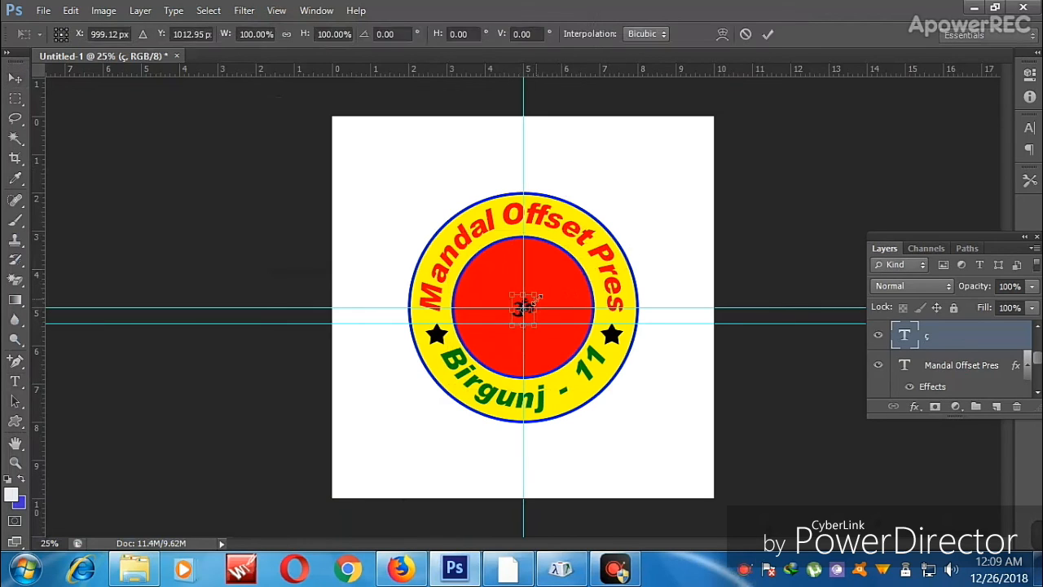
pyautogui.moveTo(536, 292); pyautogui.dragTo(603, 256)
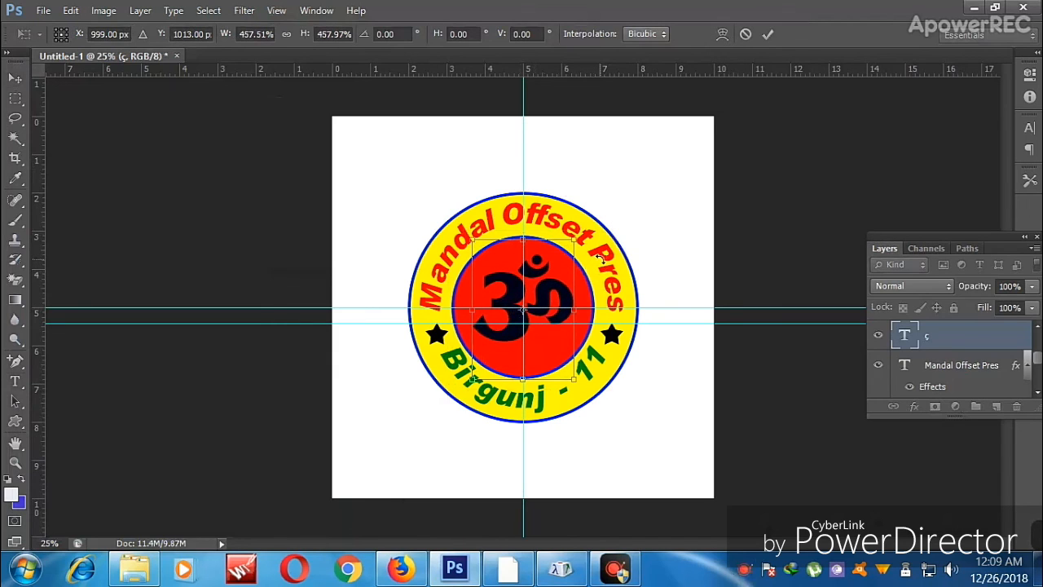
pyautogui.press('Return')
# Enlarge the Om symbol to about 107% of its size and nudge it down to centre it inside the red circle
pyautogui.hotkey('ctrl', 't')
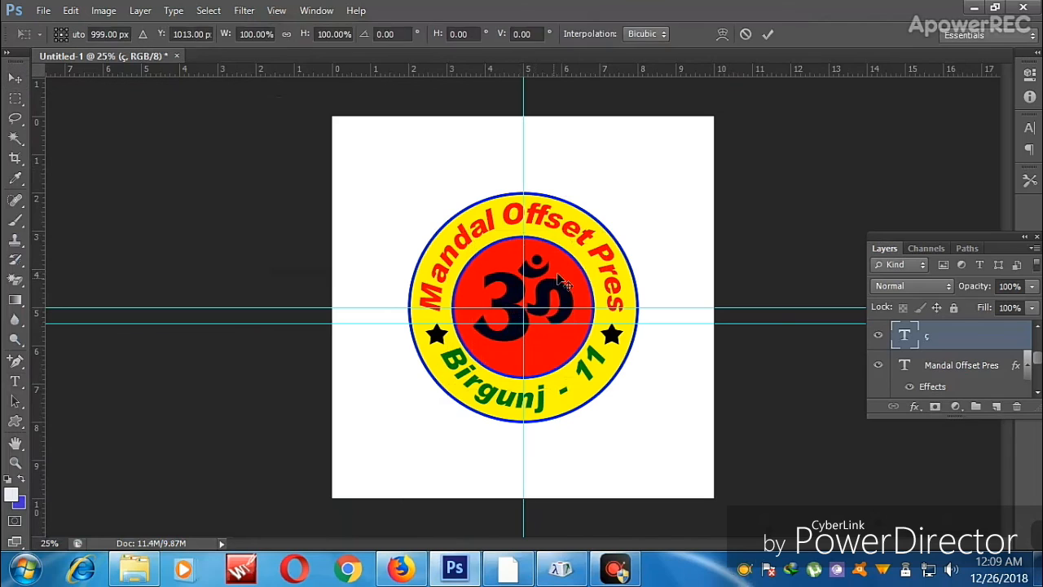
pyautogui.moveTo(576, 242); pyautogui.dragTo(580, 238)
pyautogui.press('Down')
pyautogui.press('Down')
pyautogui.press('Down')
pyautogui.press('Down')
pyautogui.press('Down')
pyautogui.press('Down')
pyautogui.press('Down')
pyautogui.press('Down')
pyautogui.press('Down')
pyautogui.press('Down')
pyautogui.press('Down')
pyautogui.press('Down')
pyautogui.press('Down')
pyautogui.press('Down')
pyautogui.press('Down')
pyautogui.press('Down')
pyautogui.press('Down')
pyautogui.press('Down')
pyautogui.press('Down')
pyautogui.press('Down')
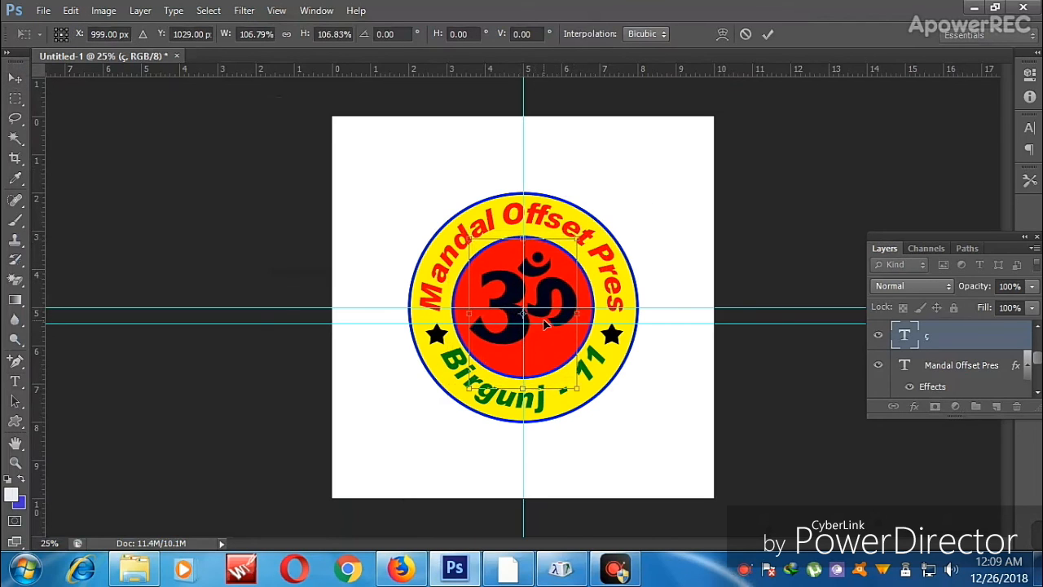
pyautogui.press('Return')
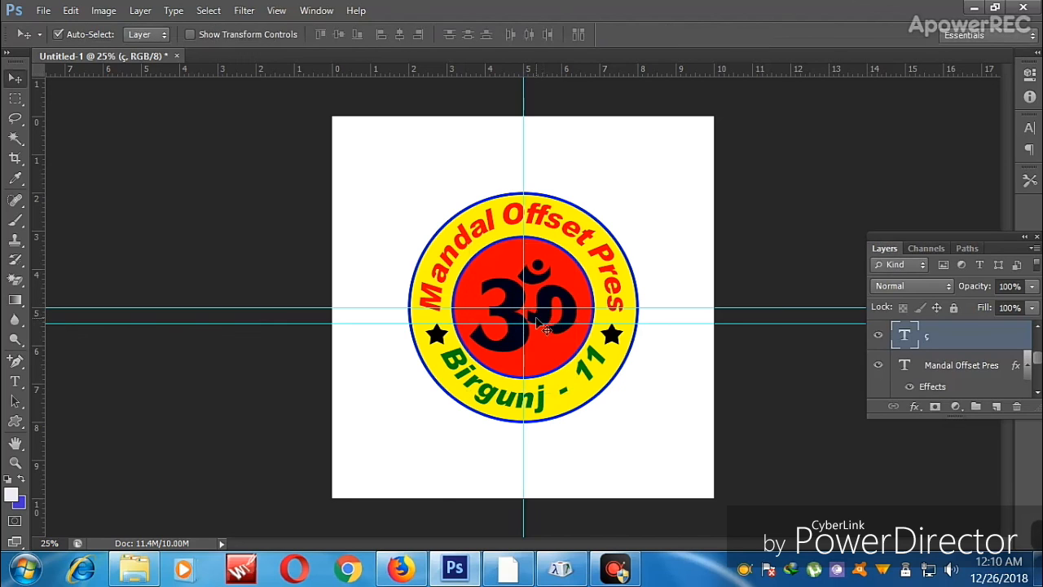
# Apply a bright red Color Overlay at 100% opacity with Normal blending to the Om symbol layer
pyautogui.rightClick(529, 336)
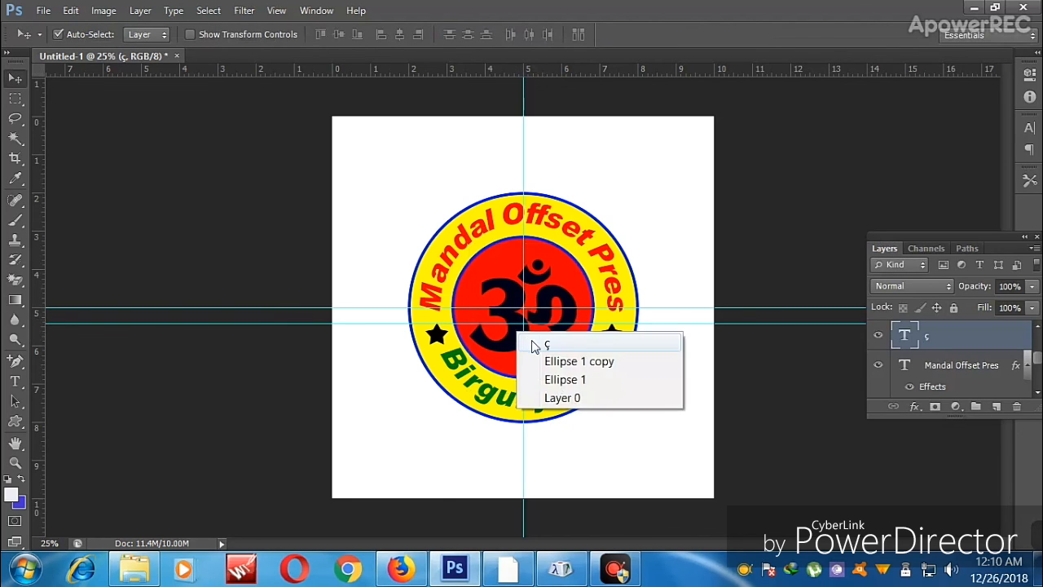
pyautogui.click(533, 344)
pyautogui.hotkey('alt', 'l')
pyautogui.press('y')
pyautogui.press('Return')
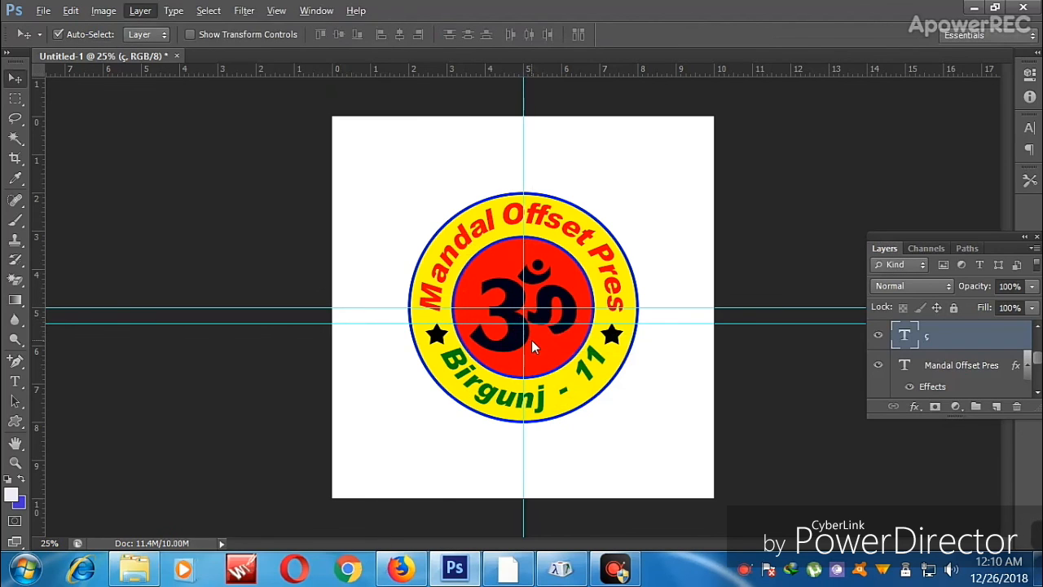
pyautogui.click(531, 338)
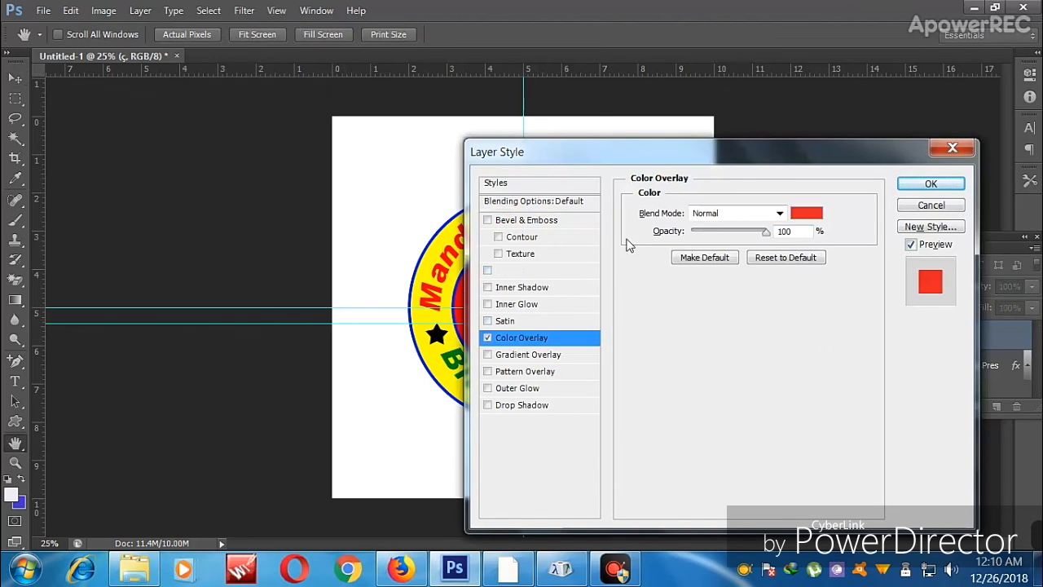
pyautogui.click(805, 215)
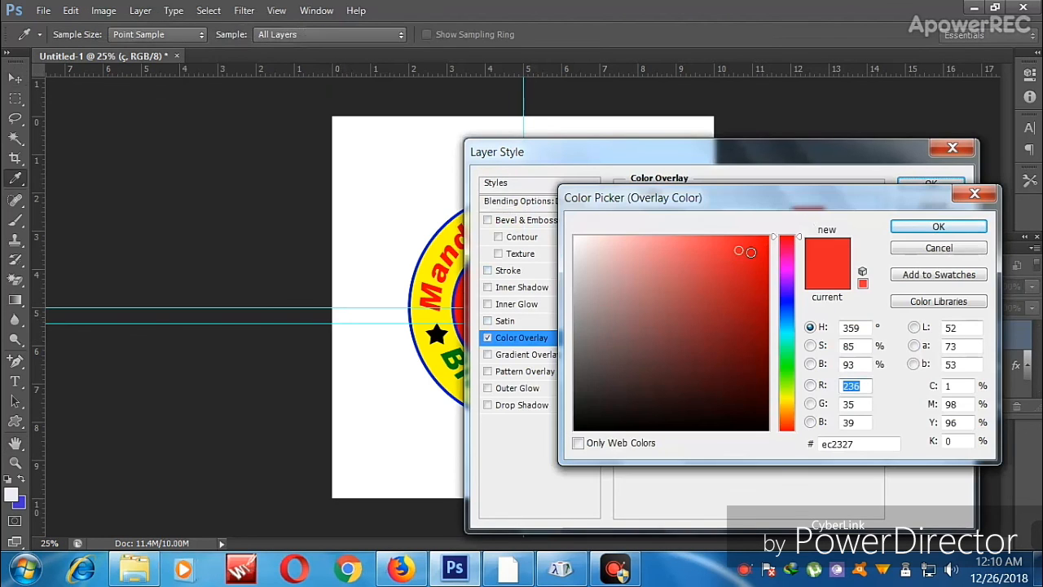
pyautogui.click(920, 227)
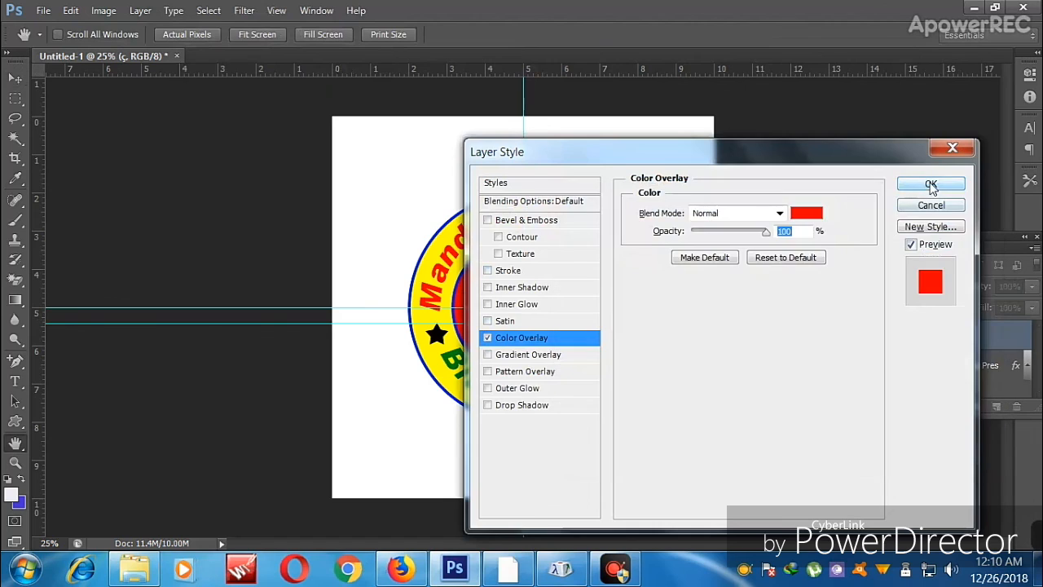
pyautogui.click(932, 186)
# Change the Color Overlay of the inner circle, layer Ellipse 1 copy, to white (ffffff)
pyautogui.rightClick(575, 288)
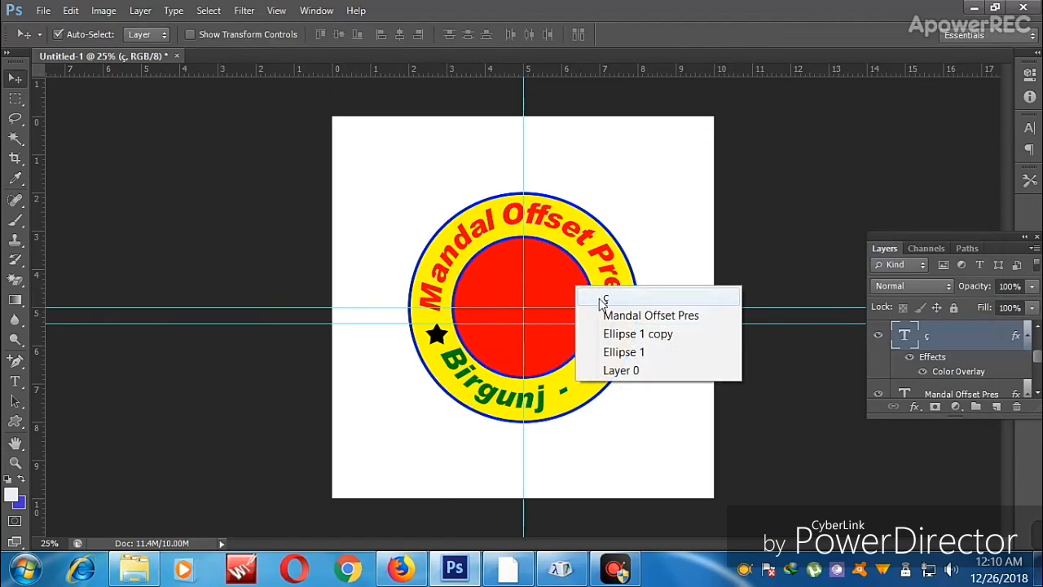
pyautogui.click(610, 334)
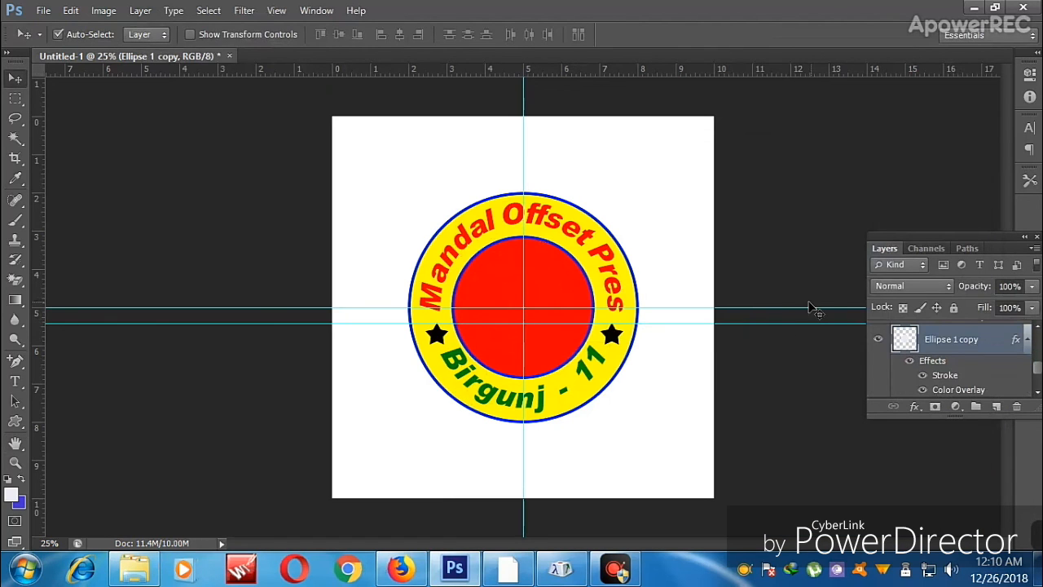
pyautogui.rightClick(990, 339)
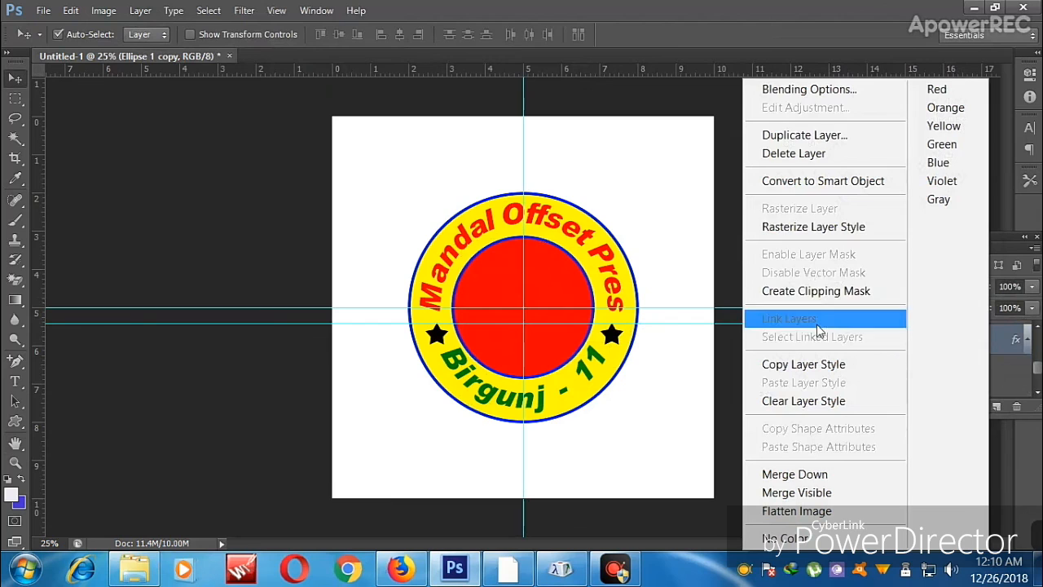
pyautogui.click(822, 91)
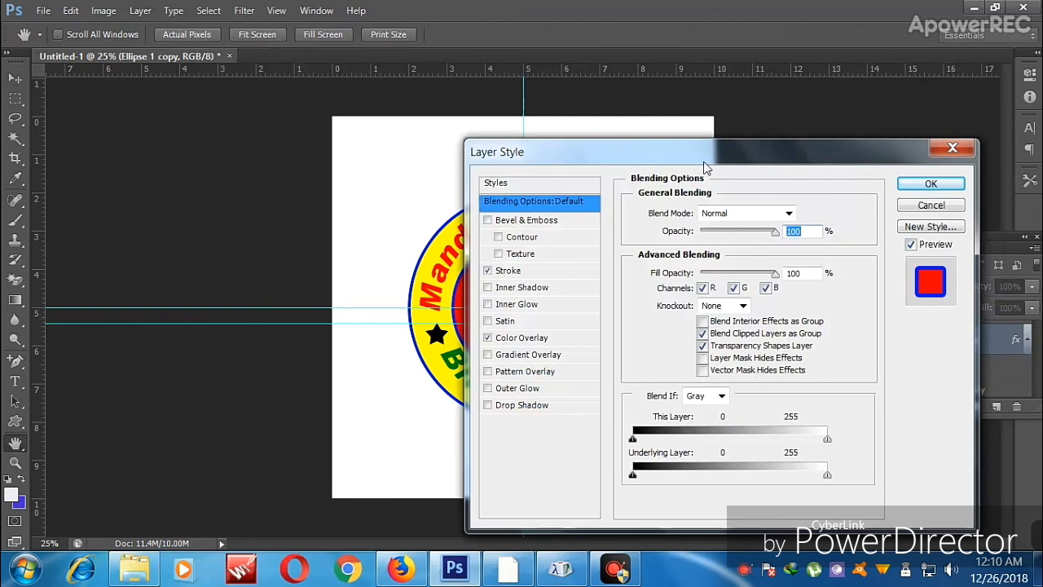
pyautogui.moveTo(708, 144); pyautogui.dragTo(904, 120)
pyautogui.click(739, 301)
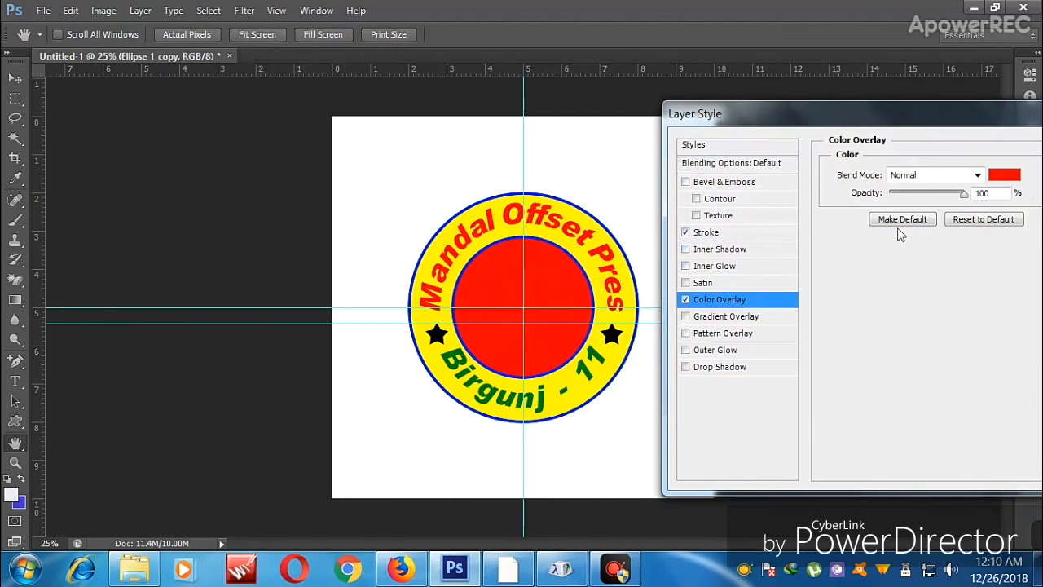
pyautogui.click(1002, 174)
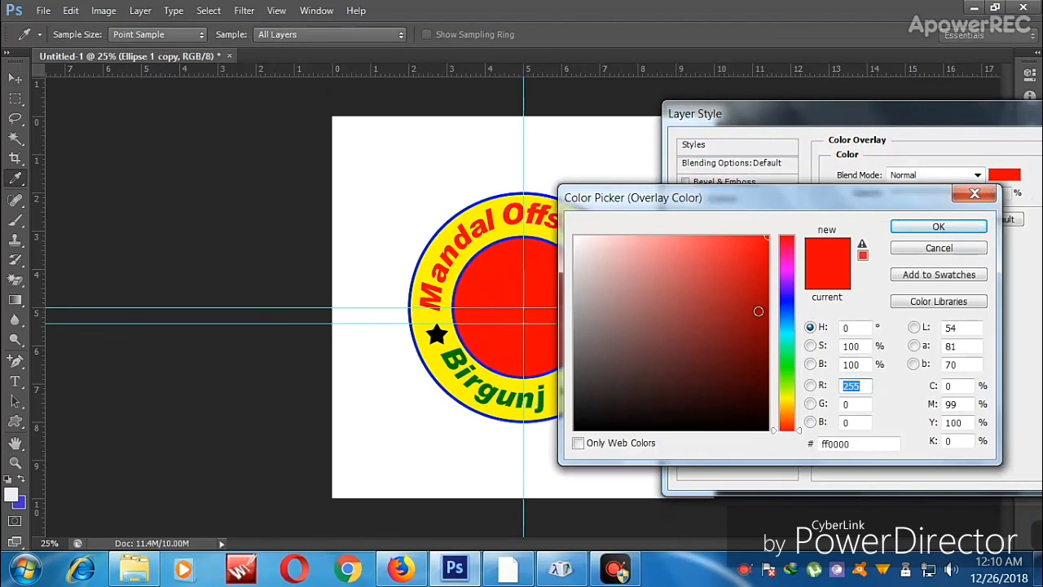
pyautogui.moveTo(763, 292)
pyautogui.mouseDown()
pyautogui.moveTo(698, 279)
pyautogui.moveTo(546, 212)
pyautogui.mouseUp()
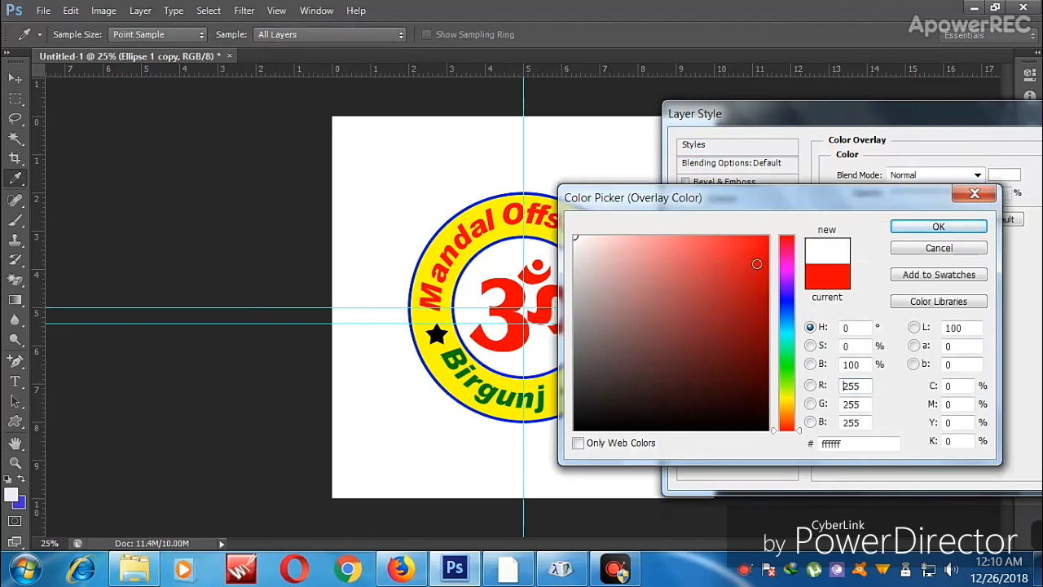
pyautogui.click(936, 230)
pyautogui.press('h')
pyautogui.moveTo(1021, 116); pyautogui.dragTo(876, 143)
pyautogui.click(980, 174)
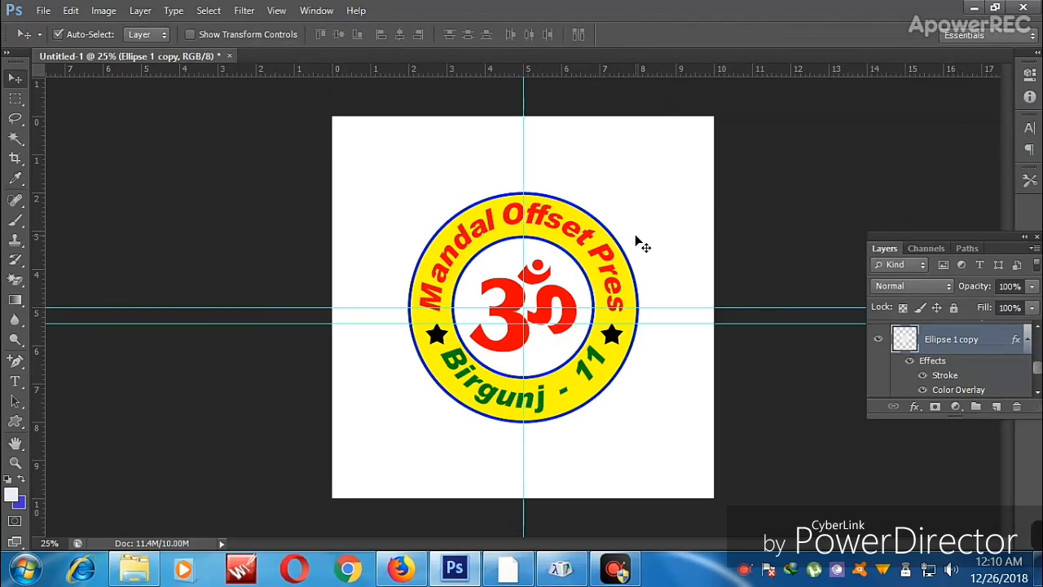
# Hide the guides on the canvas and locate the background layer, Layer 0, in the layer list
pyautogui.hotkey('ctrl', ';')
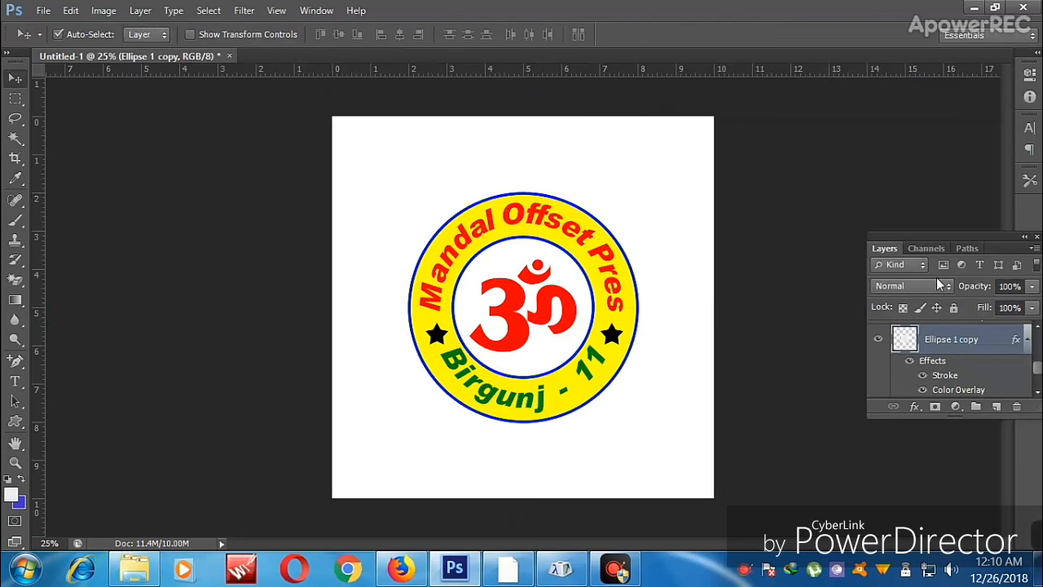
pyautogui.scroll(-2, 945, 358)
pyautogui.scroll(-2, 978, 359)
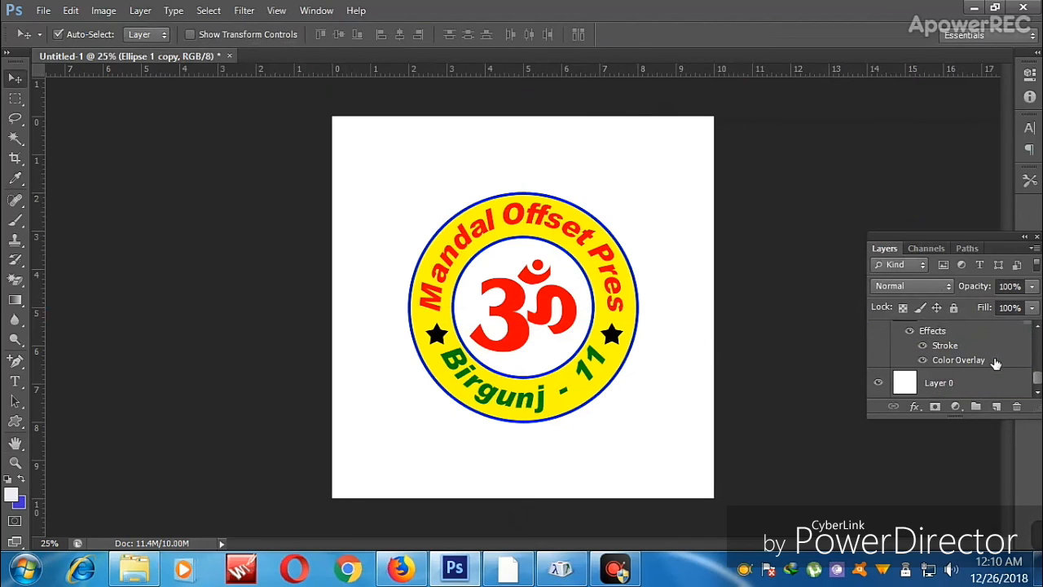